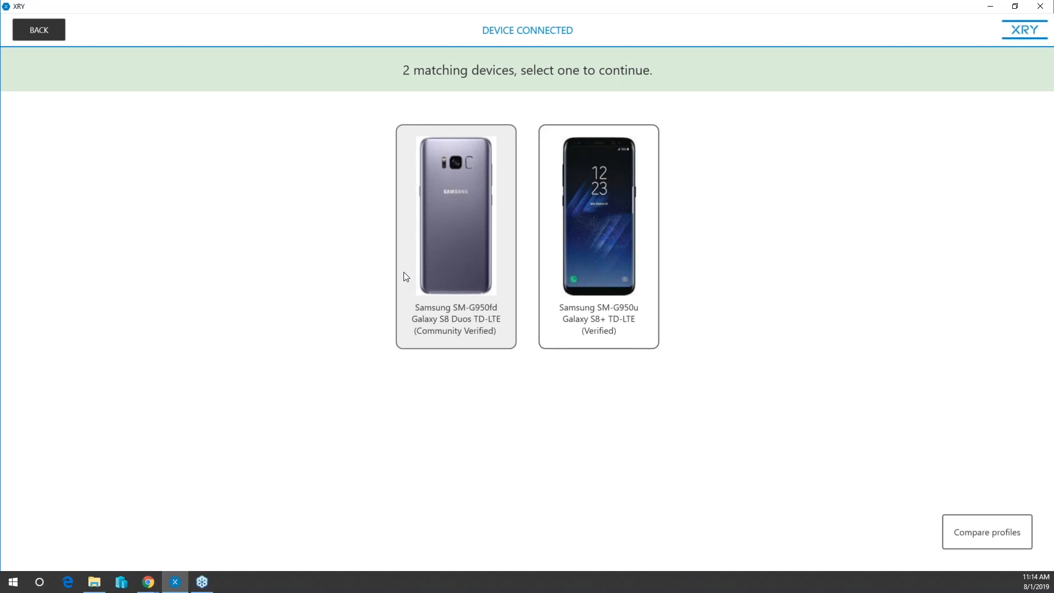
Choose the verified Samsung SM-G950u Galaxy S8+ TD-LTE profile and unlock its extraction actions for editing.
{"action": "left_click", "coordinate": [581, 263]}
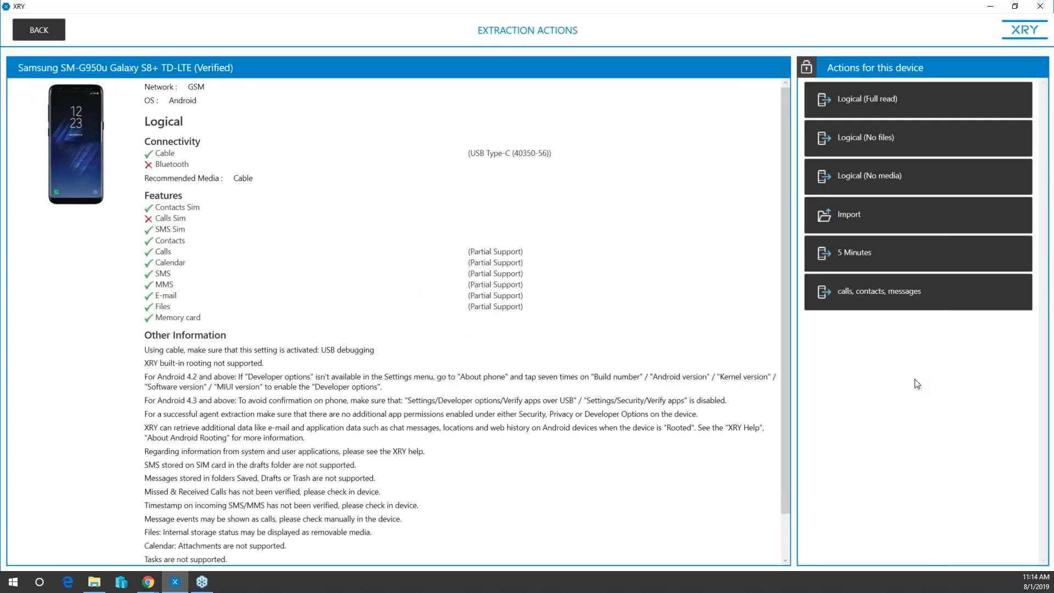
{"action": "left_click", "coordinate": [942, 289]}
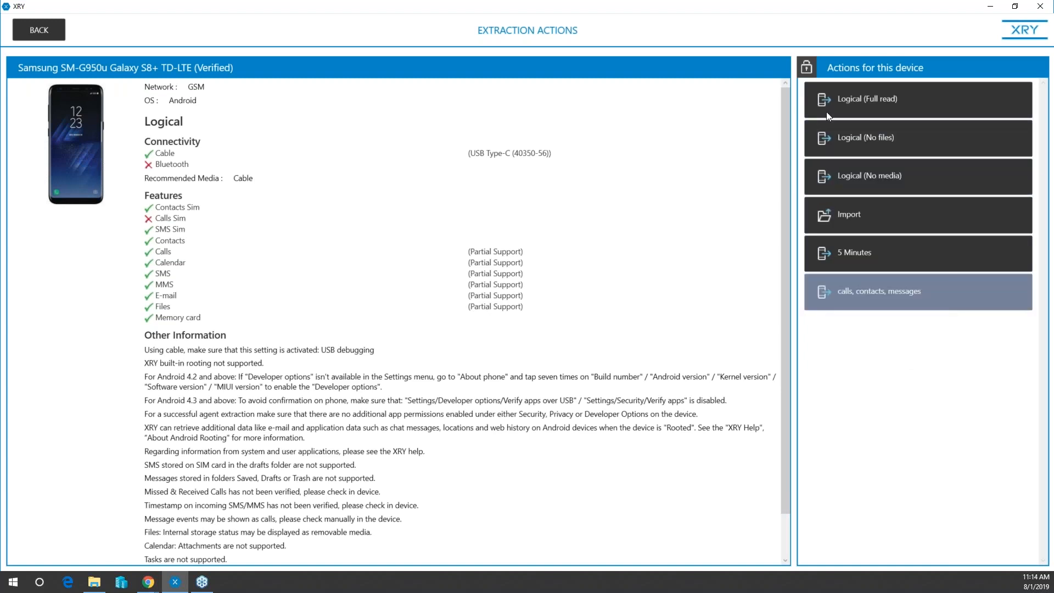
{"action": "left_click", "coordinate": [808, 68]}
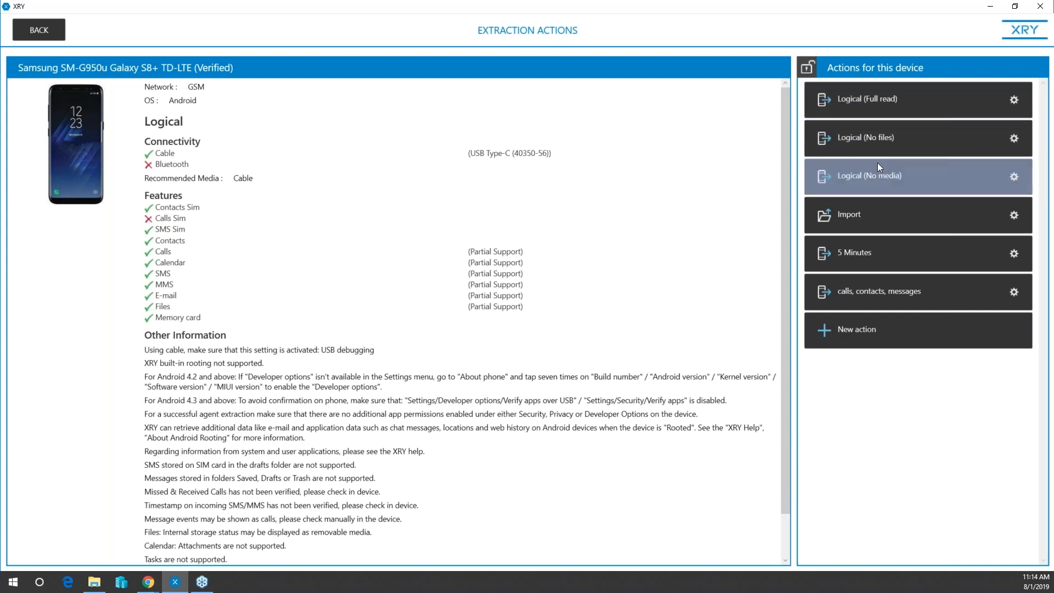
Examine the process options offered for a new extraction action without saving one.
{"action": "left_click", "coordinate": [896, 332]}
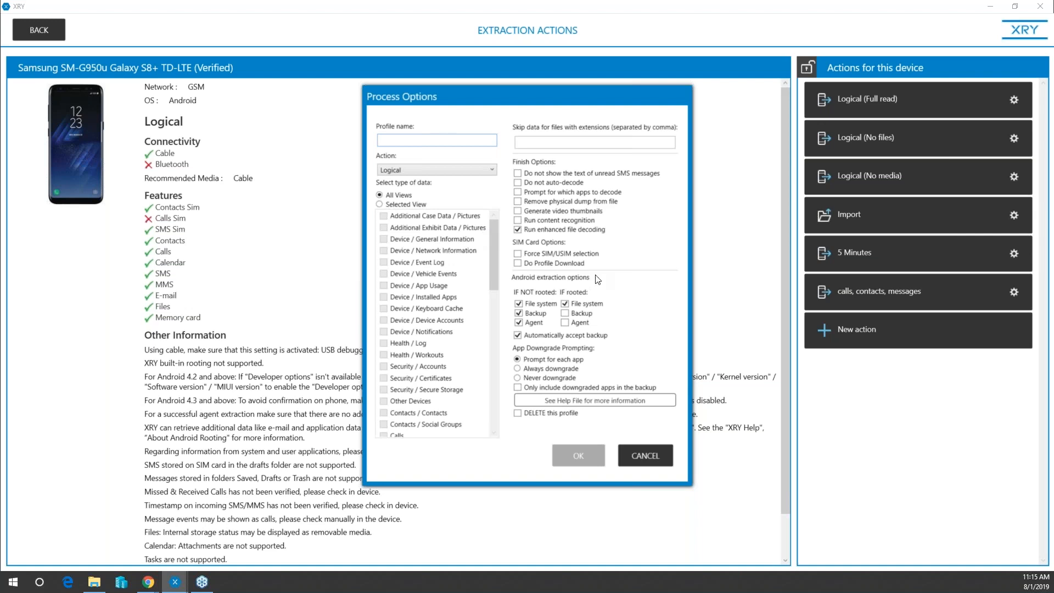
{"action": "left_click", "coordinate": [667, 456]}
{"action": "left_click", "coordinate": [807, 67]}
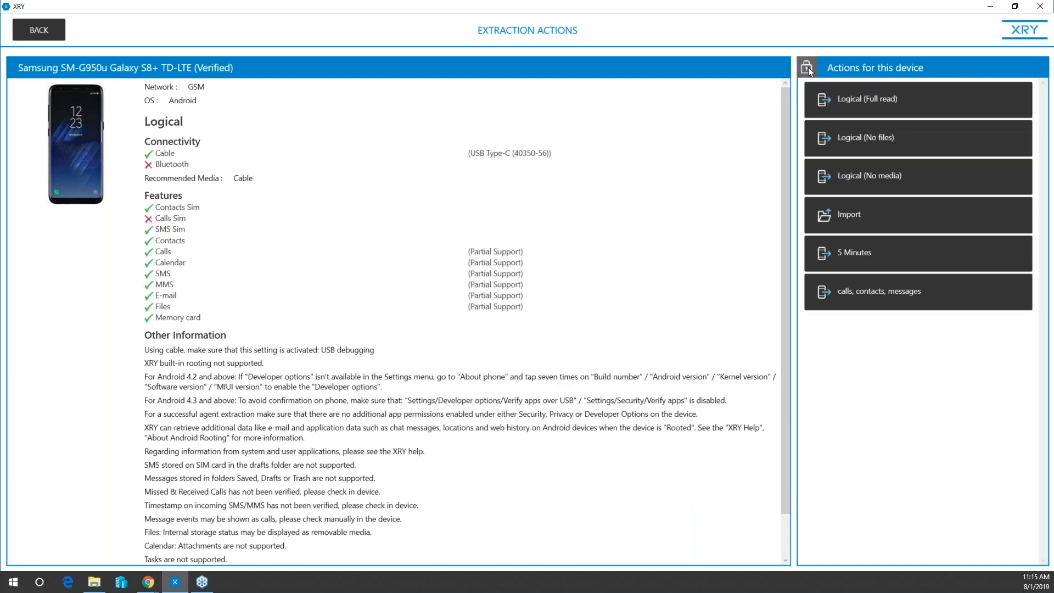
{"action": "left_click", "coordinate": [808, 67]}
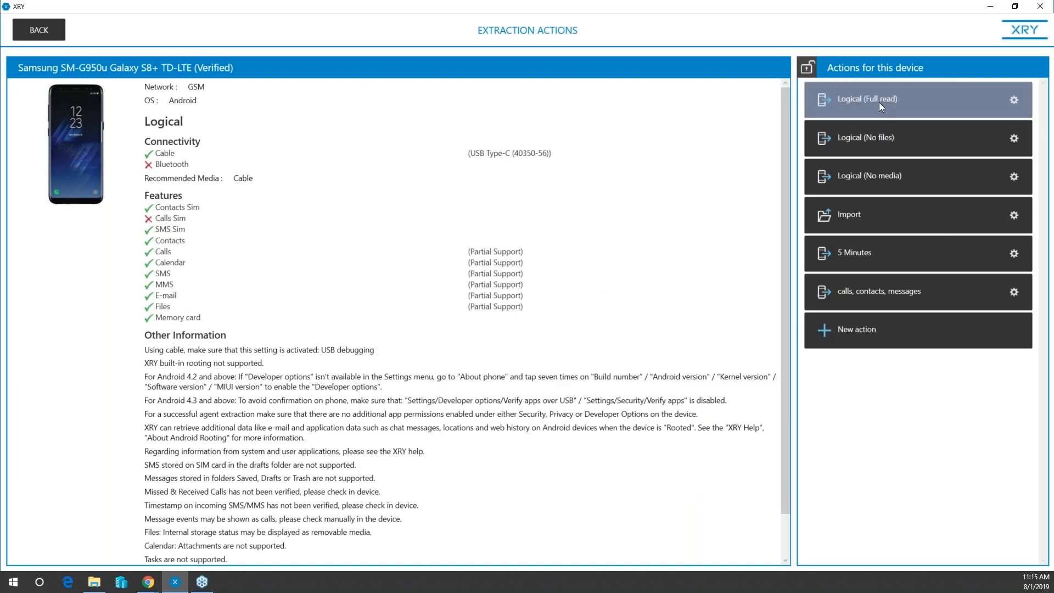
Review the process options of the Logical (Full read) action, including the finish and Android extraction options, and accept them.
{"action": "left_click", "coordinate": [878, 102]}
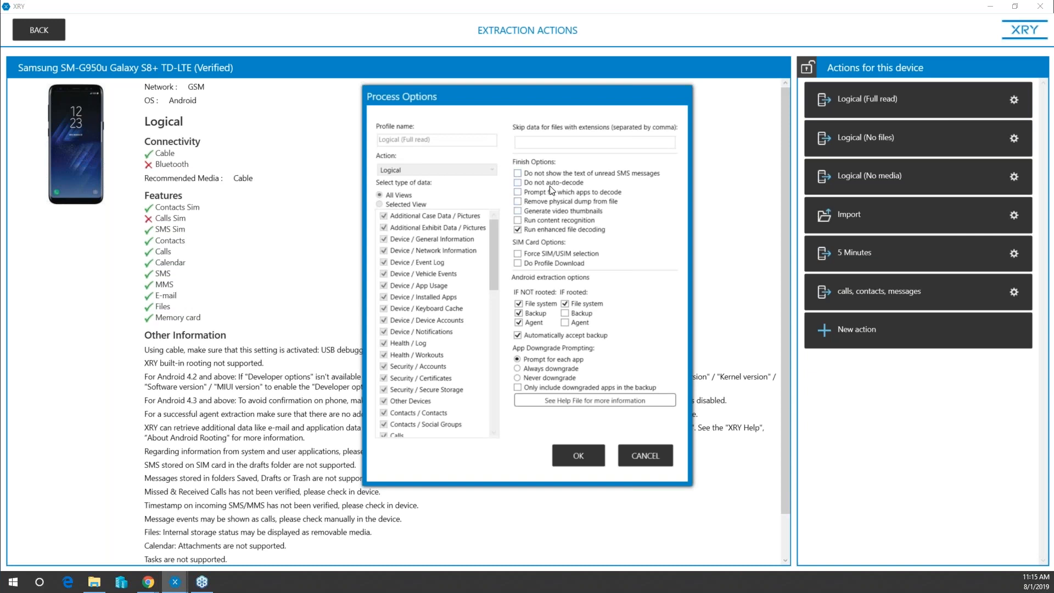
{"action": "left_click", "coordinate": [518, 184]}
{"action": "left_click_drag", "start_coordinate": [523, 97], "coordinate": [510, 87]}
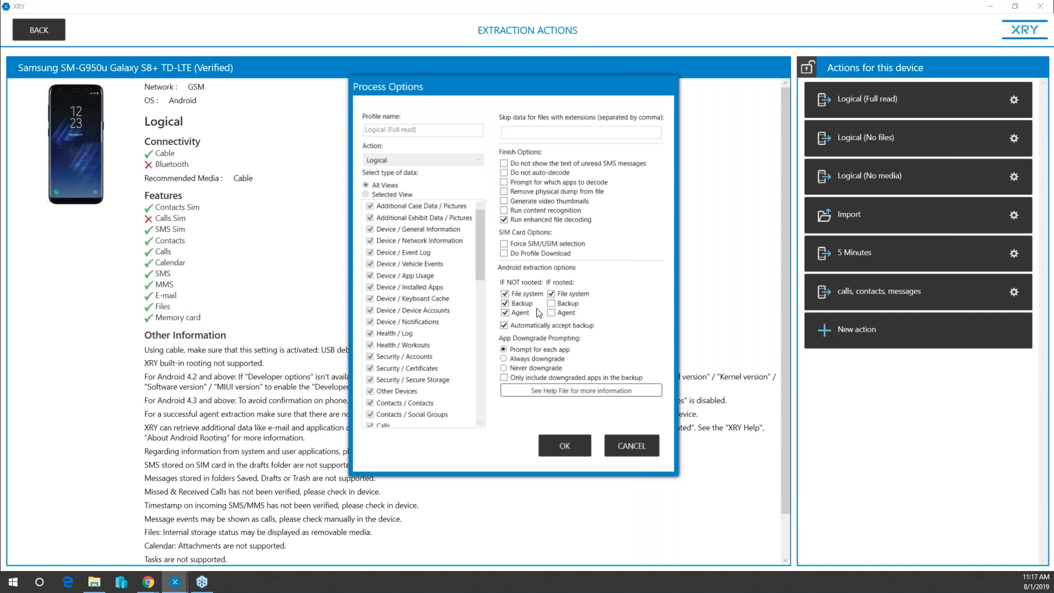
{"action": "left_click", "coordinate": [570, 445]}
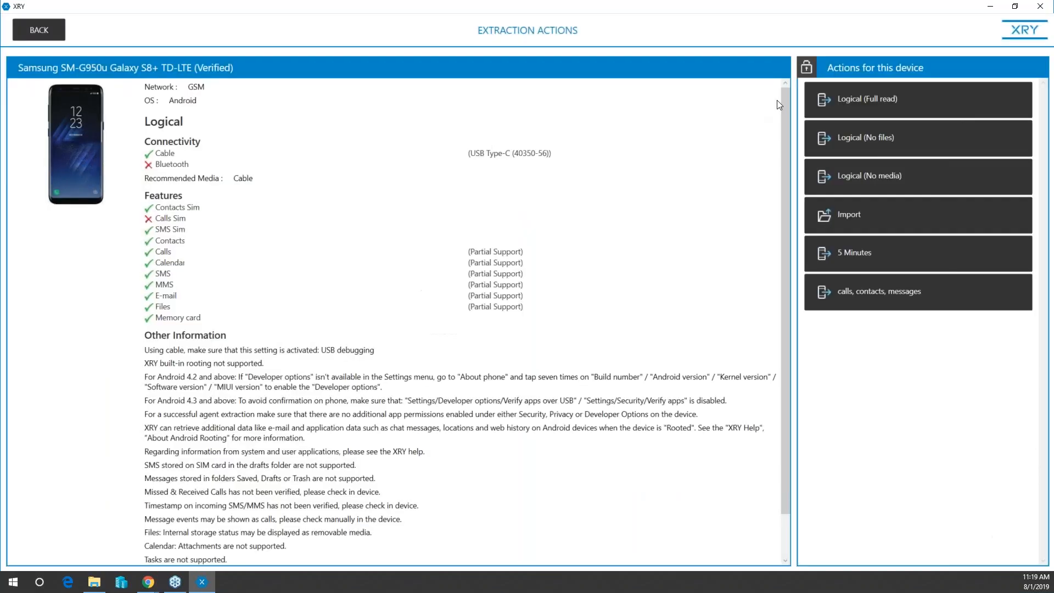
Start a Logical (Full read) extraction with Downgrade some and proceed to the app downgrade selection.
{"action": "left_click", "coordinate": [873, 100]}
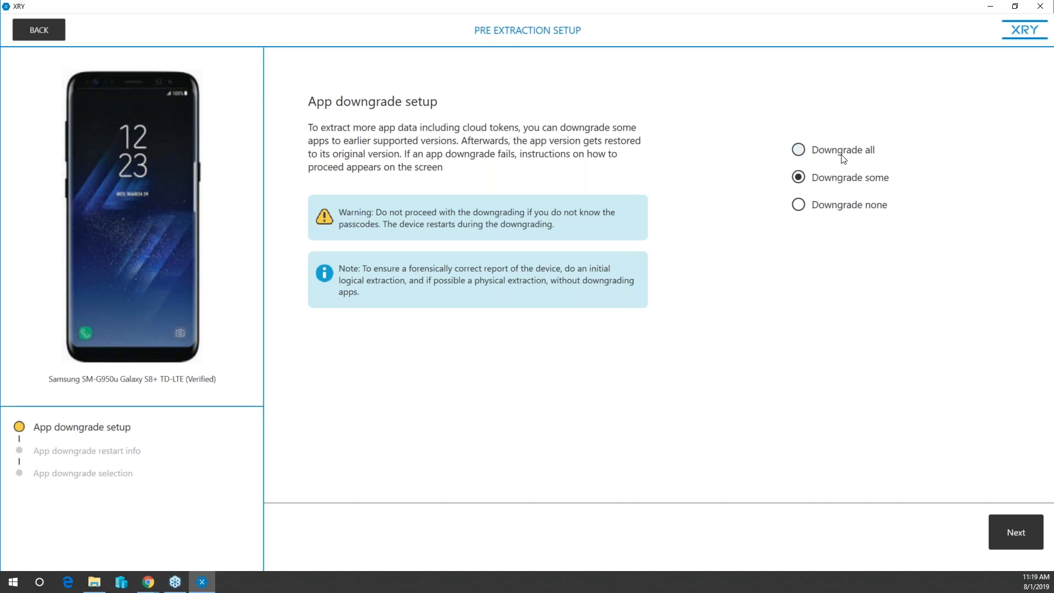
{"action": "left_click", "coordinate": [1015, 534]}
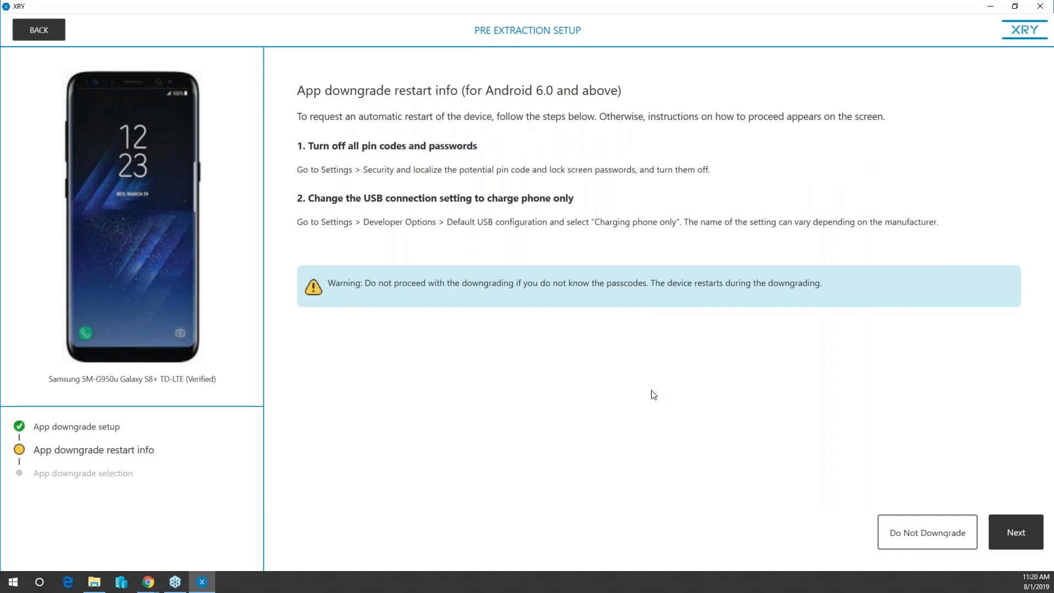
{"action": "left_click", "coordinate": [1024, 533]}
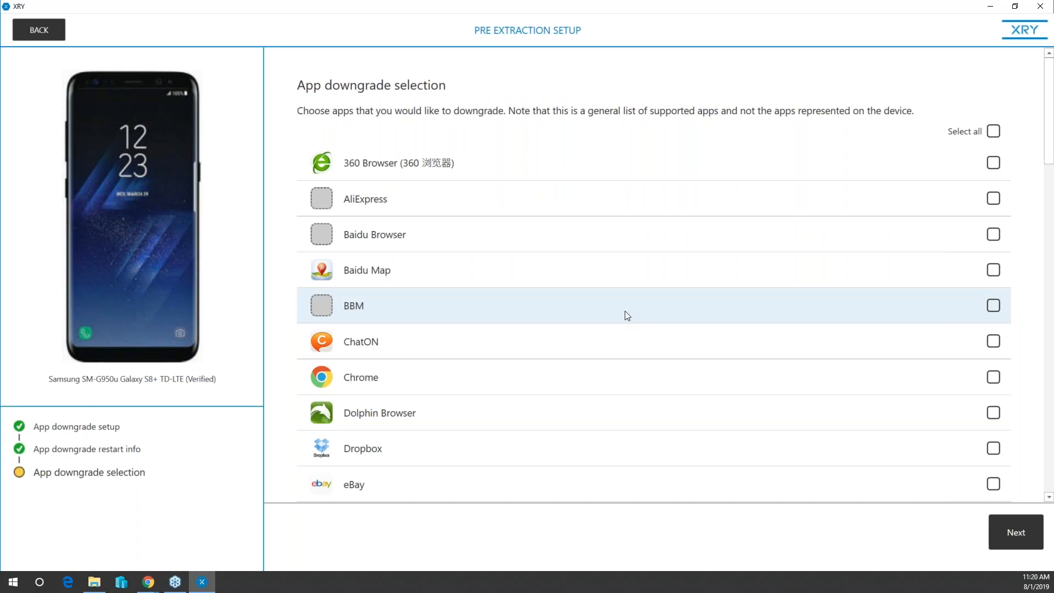
Select Facebook Messenger and Instagram as the apps to downgrade and continue the pre-extraction setup.
{"action": "scroll", "coordinate": [626, 309], "scroll_direction": "down", "scroll_amount": 5}
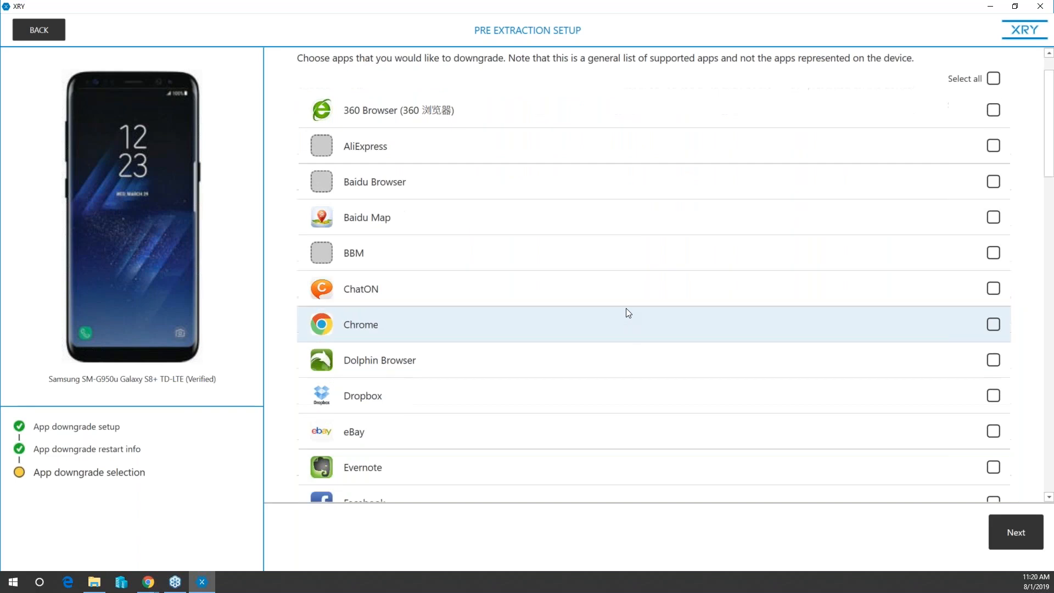
{"action": "scroll", "coordinate": [626, 311], "scroll_direction": "down", "scroll_amount": 3}
{"action": "left_click", "coordinate": [994, 327]}
{"action": "scroll", "coordinate": [887, 387], "scroll_direction": "down", "scroll_amount": 3}
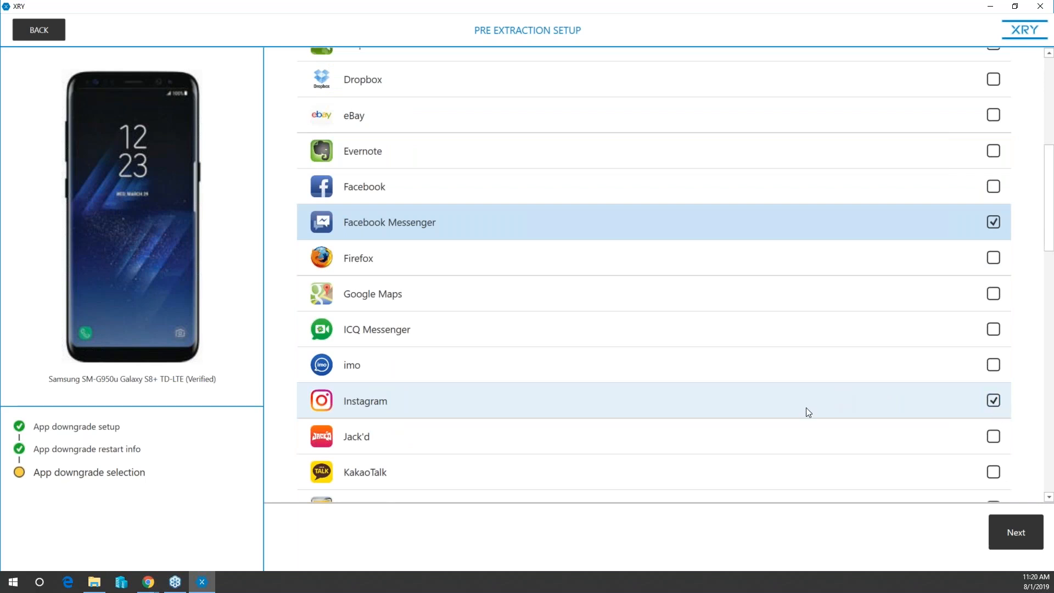
{"action": "scroll", "coordinate": [840, 400], "scroll_direction": "down", "scroll_amount": 1}
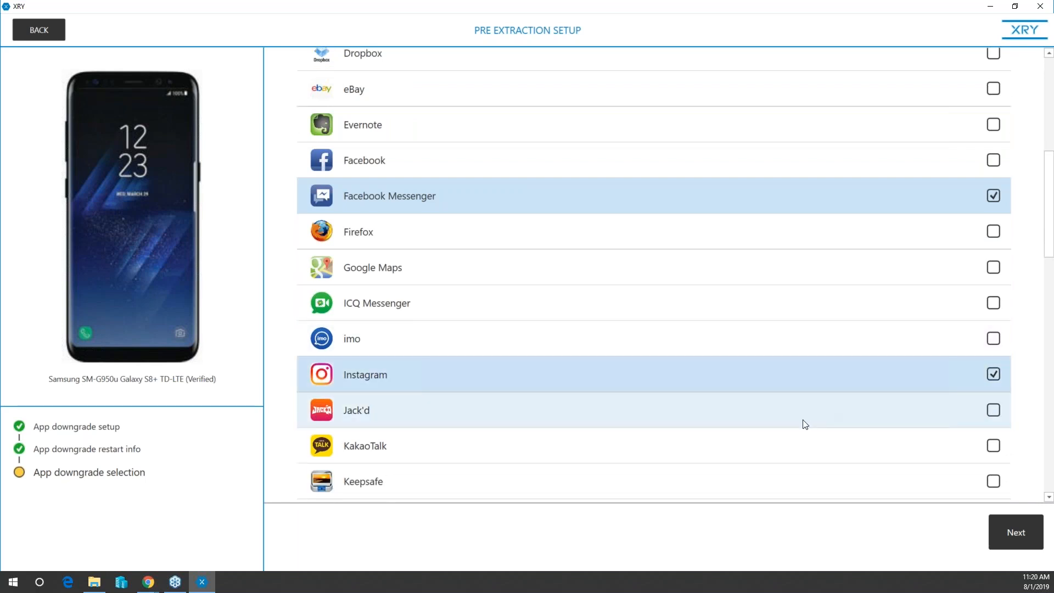
{"action": "scroll", "coordinate": [802, 426], "scroll_direction": "up", "scroll_amount": 4}
{"action": "scroll", "coordinate": [781, 390], "scroll_direction": "down", "scroll_amount": 2}
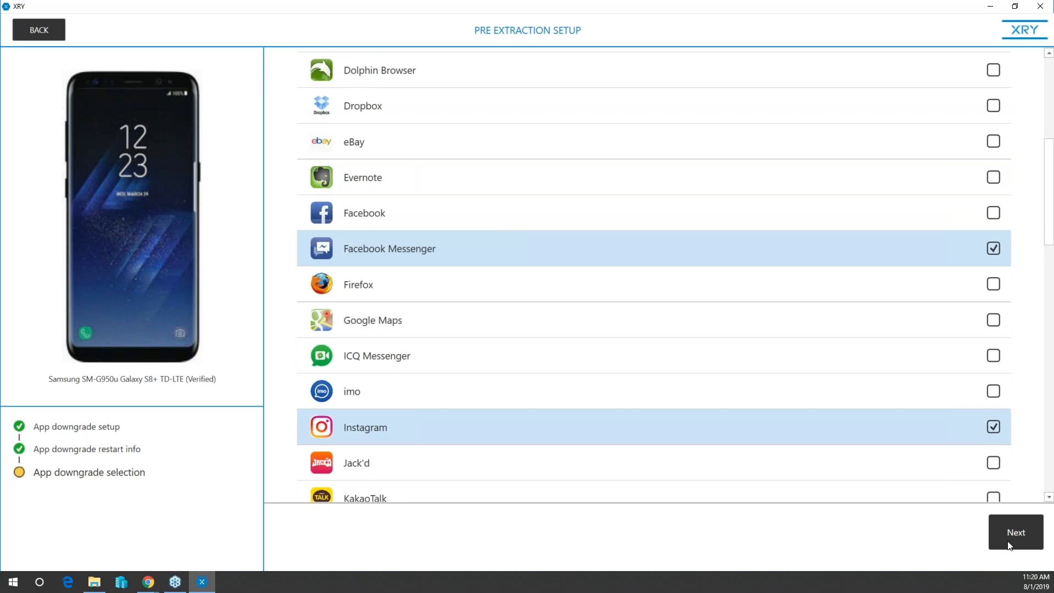
{"action": "left_click", "coordinate": [1013, 538]}
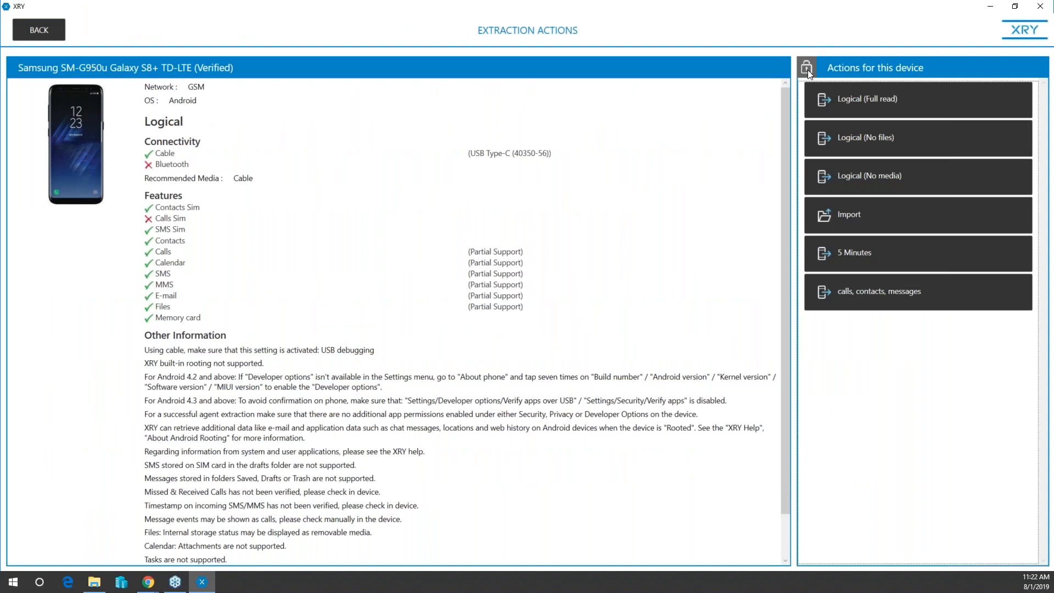
Unlock the device's actions and start a new Logical action with the profile name Targeted Apps.
{"action": "left_click", "coordinate": [808, 69]}
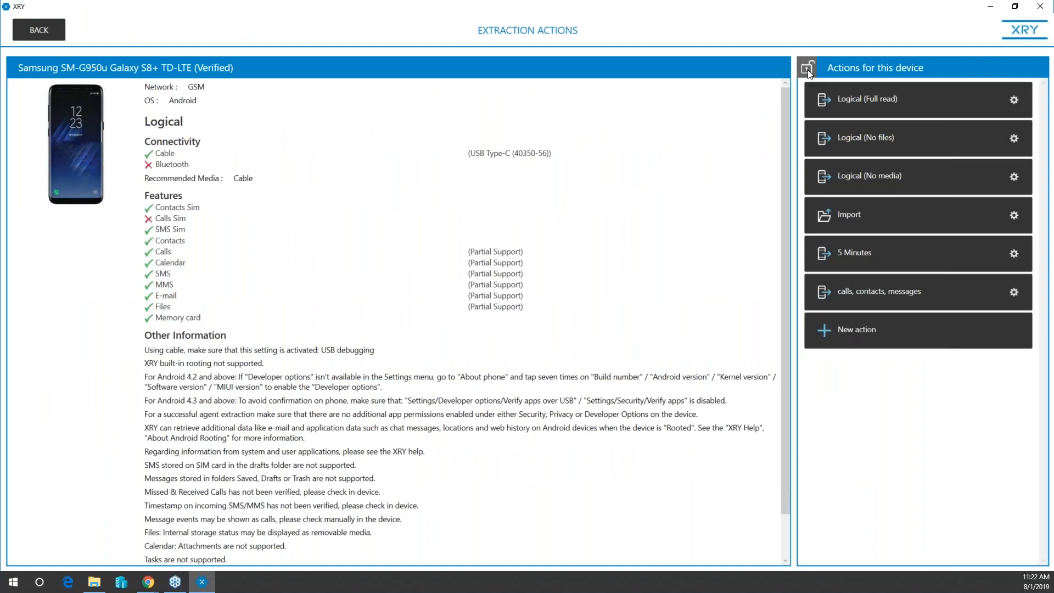
{"action": "left_click", "coordinate": [893, 335]}
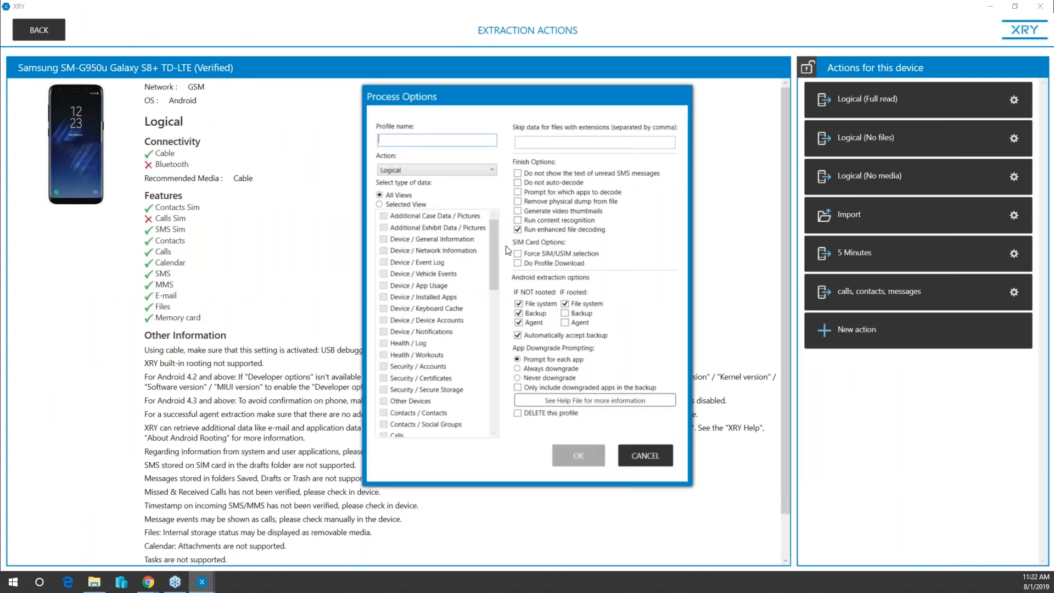
{"action": "type", "text": "Targeted "}
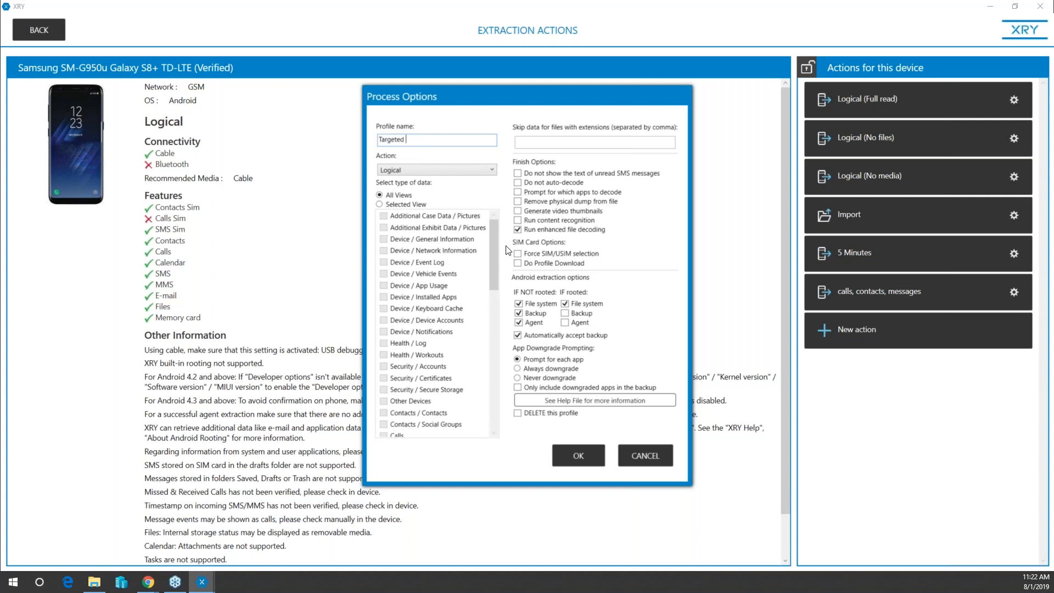
{"action": "type", "text": "Apps"}
Enable prompting for which apps to decode, limit extraction to Backup for both rooted and non-rooted devices, and save the profile.
{"action": "left_click", "coordinate": [518, 194]}
{"action": "left_click", "coordinate": [566, 314]}
{"action": "left_click", "coordinate": [565, 303]}
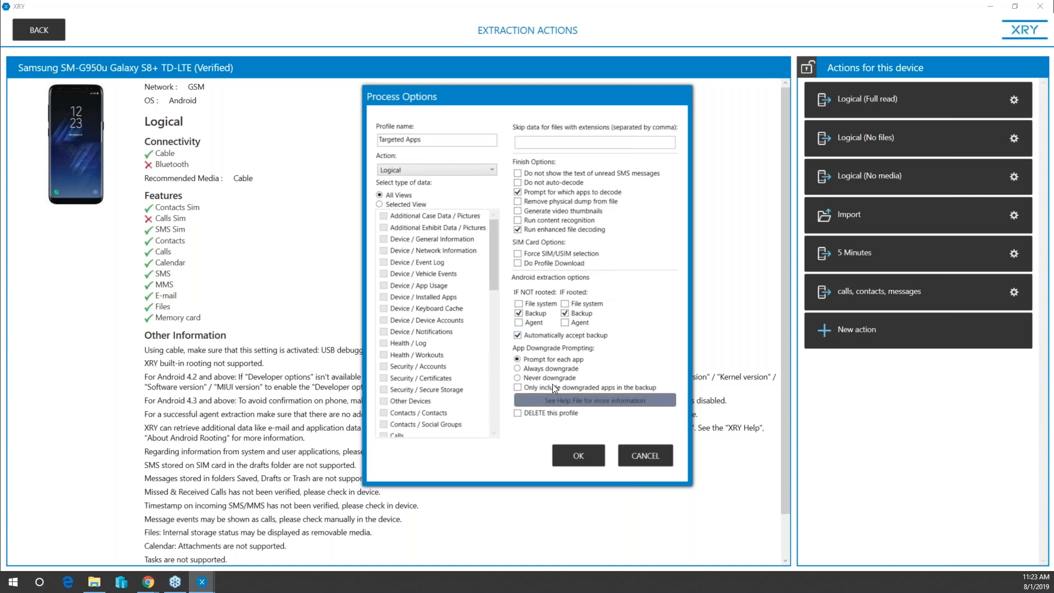
{"action": "left_click", "coordinate": [577, 456]}
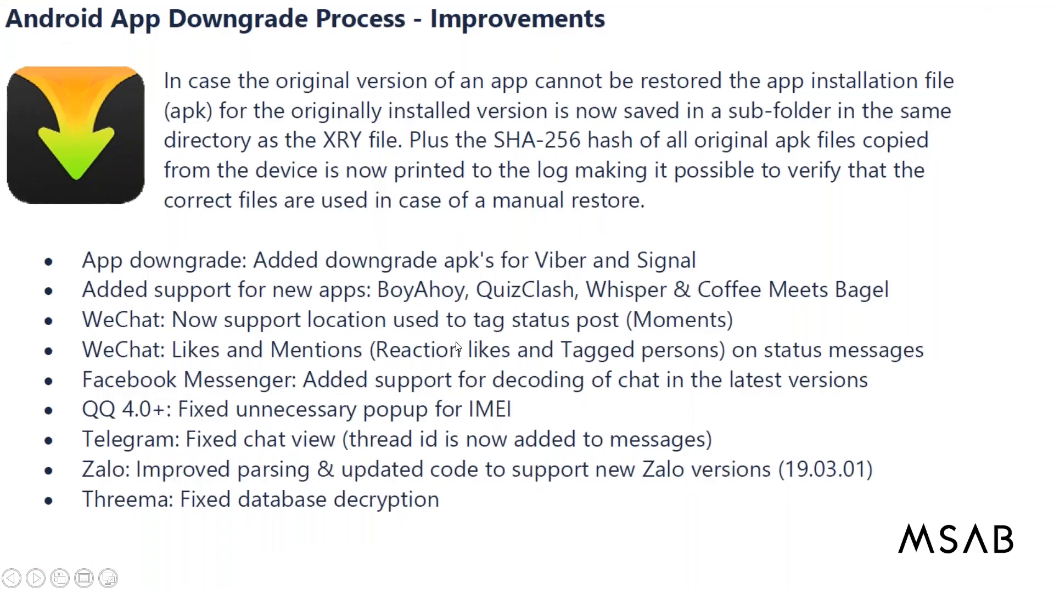
{"action": "left_click", "coordinate": [543, 200]}
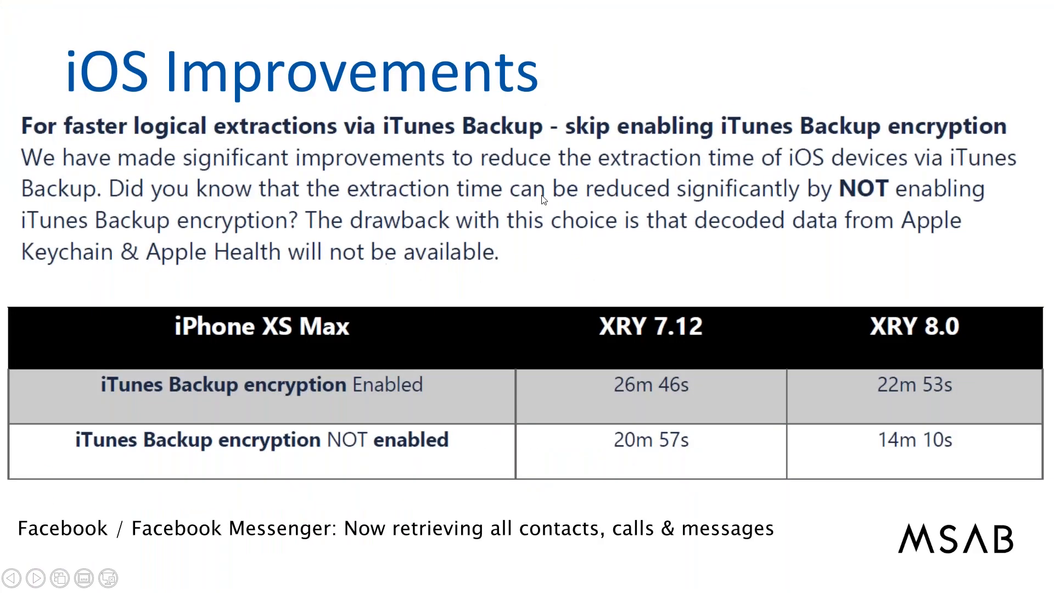
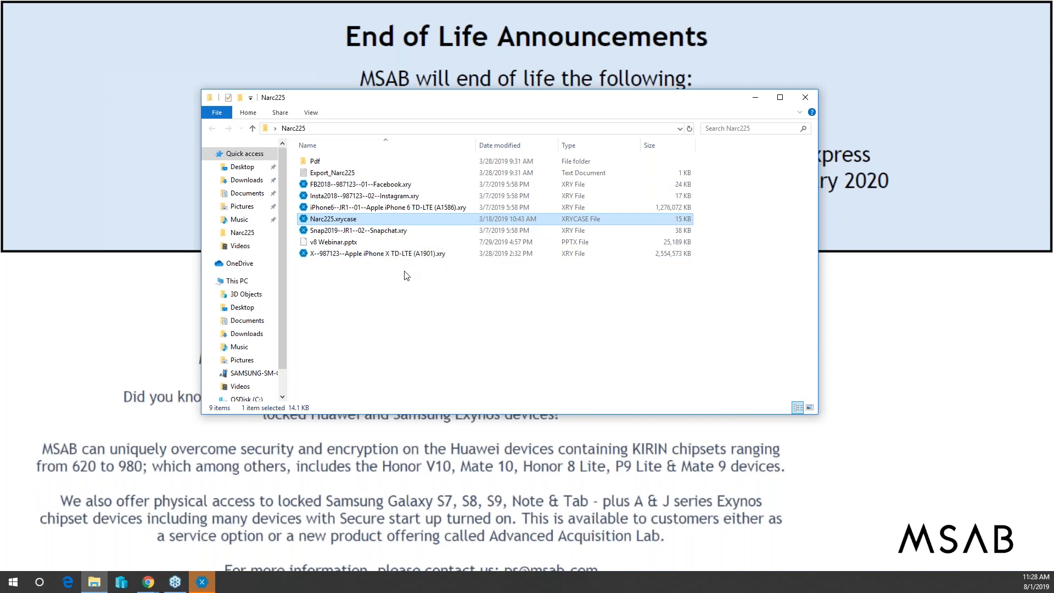
Open the case file Narc225.xrycase in XAMN 4.3.0 and make more room for its artifacts summary.
{"action": "double_click", "coordinate": [371, 220]}
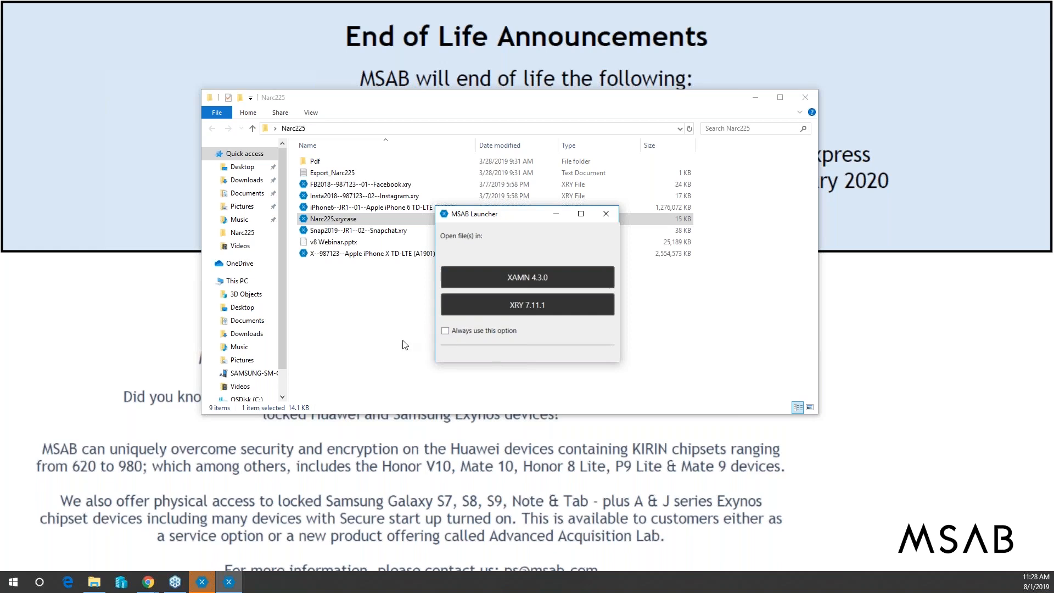
{"action": "left_click", "coordinate": [502, 279]}
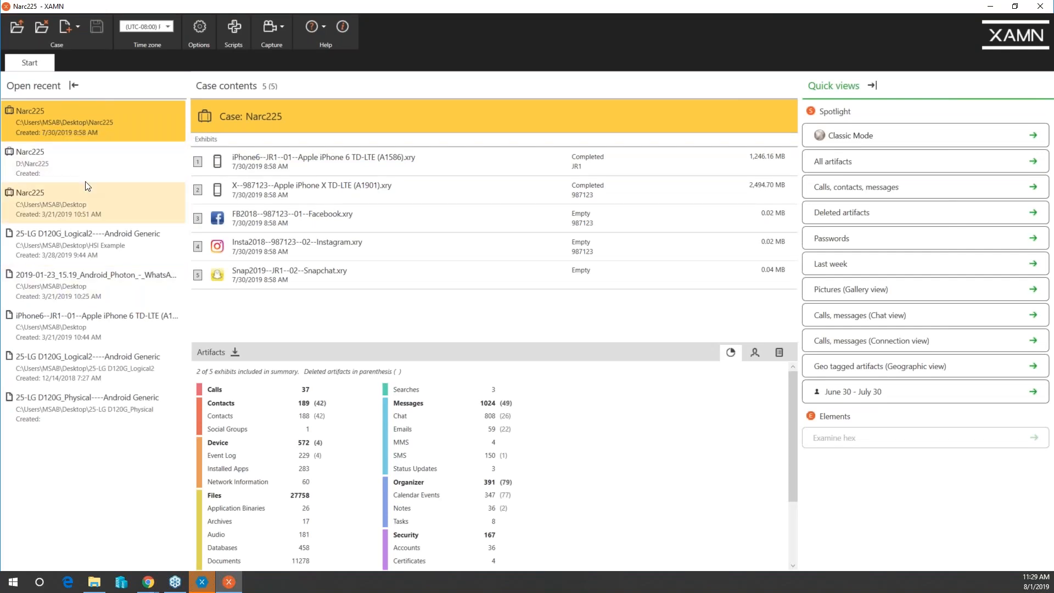
{"action": "left_click", "coordinate": [74, 85]}
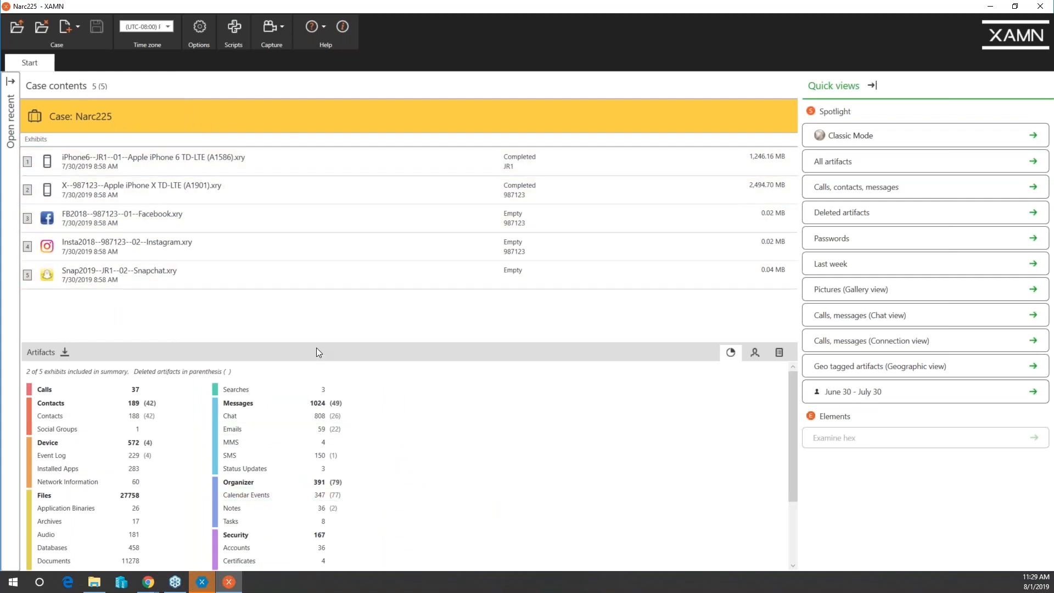
{"action": "left_click_drag", "start_coordinate": [316, 346], "coordinate": [314, 305]}
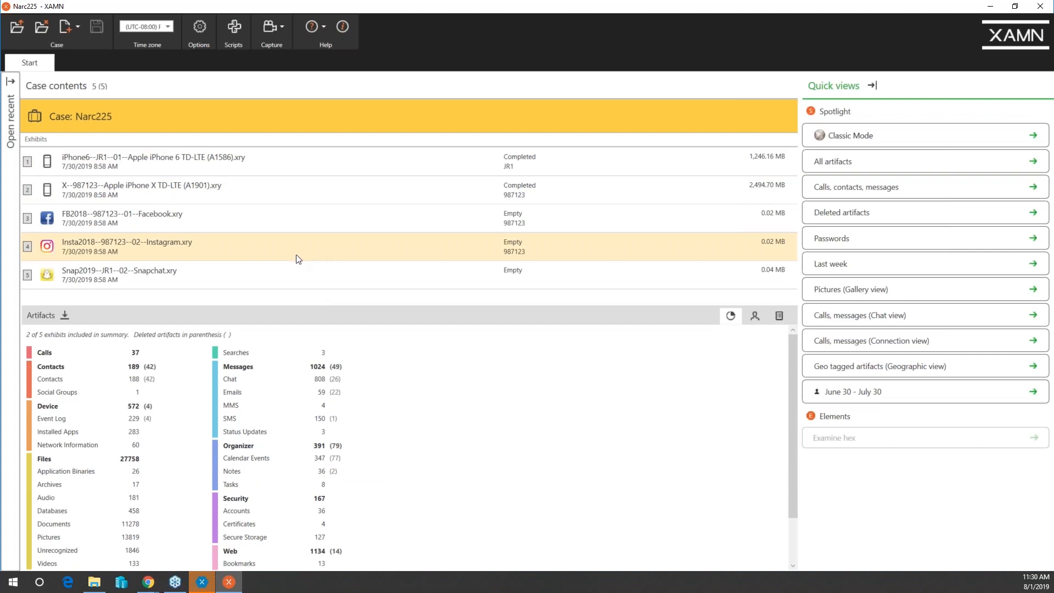
View the logs of the Apple iPhone X exhibit and of the whole Narc225 case, returning to the artifacts summary.
{"action": "left_click", "coordinate": [284, 199]}
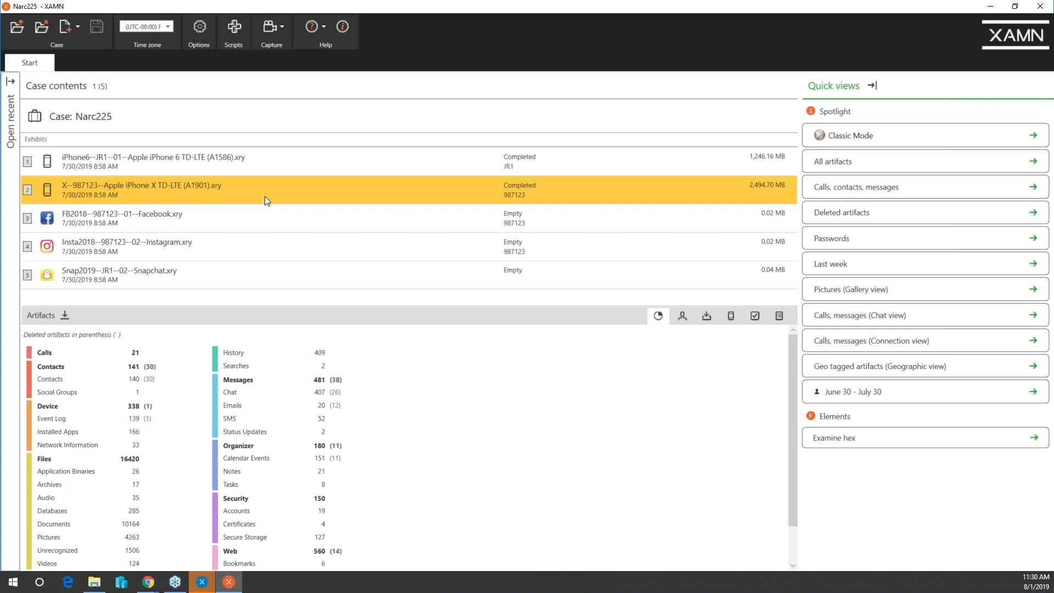
{"action": "left_click", "coordinate": [781, 314]}
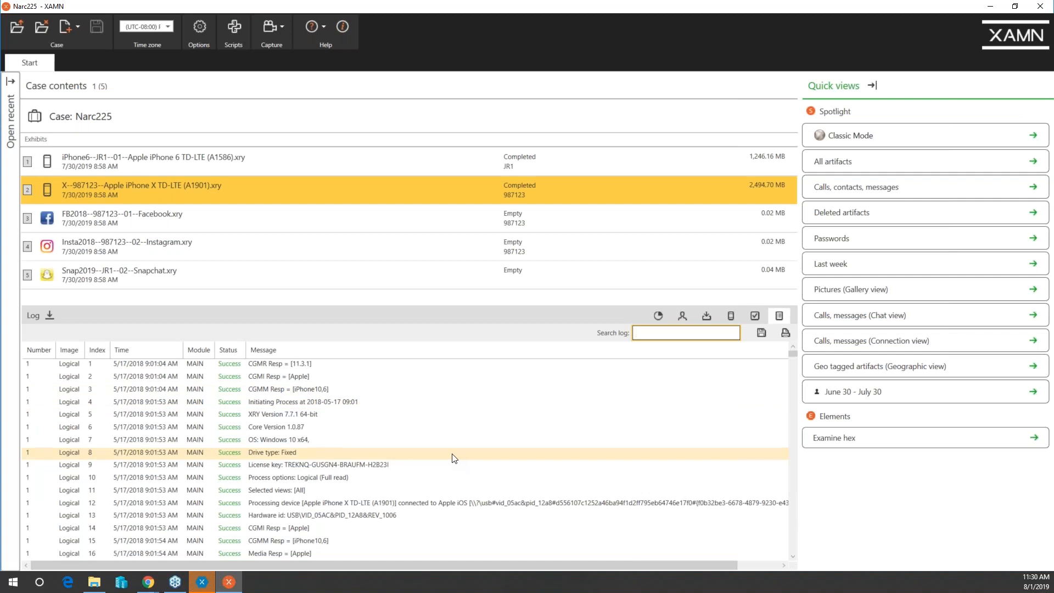
{"action": "left_click", "coordinate": [204, 129]}
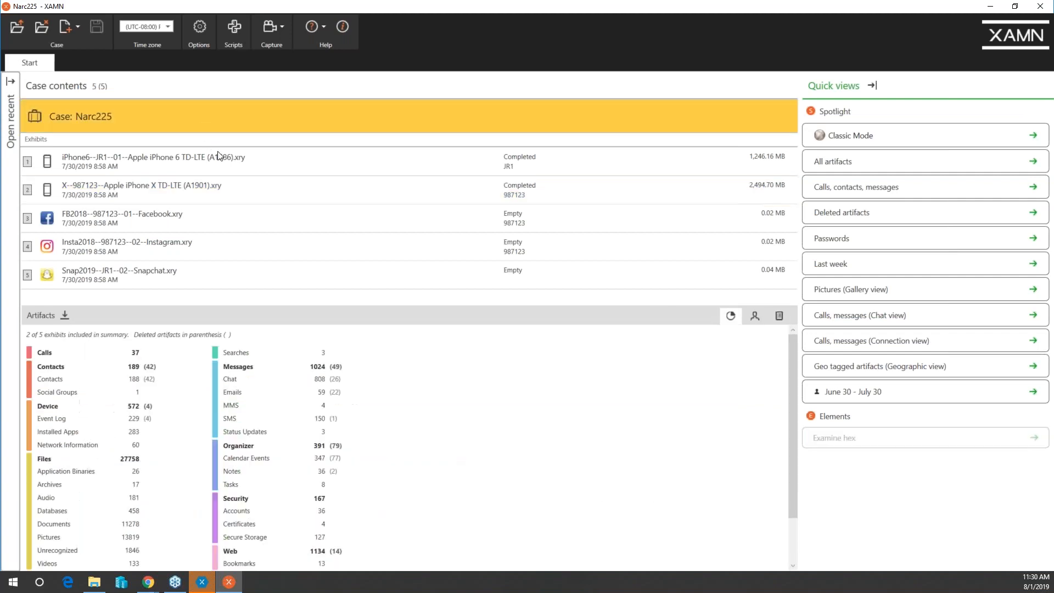
{"action": "left_click", "coordinate": [780, 318]}
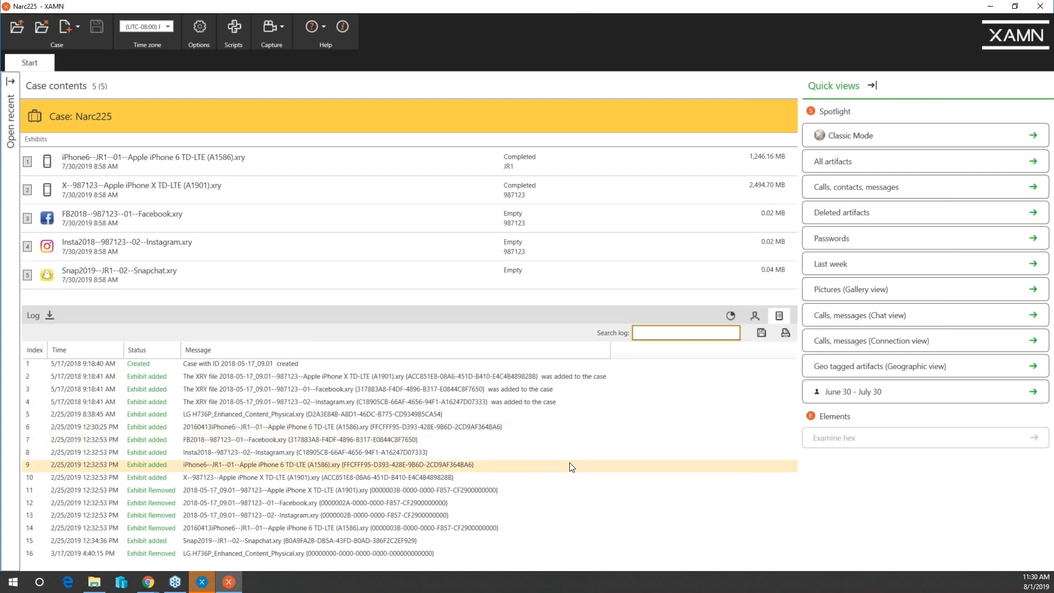
{"action": "left_click", "coordinate": [731, 321]}
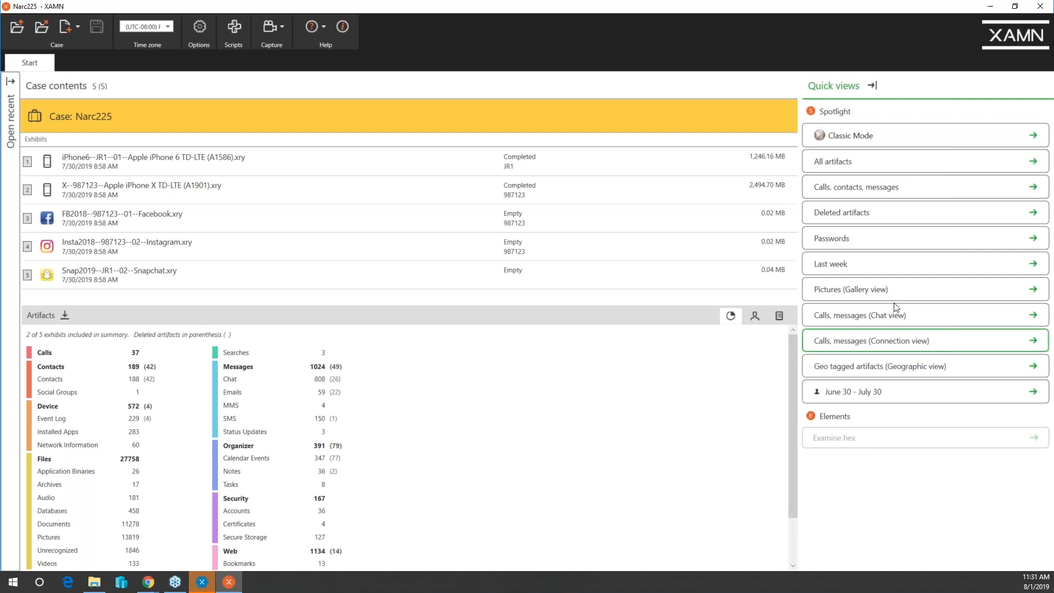
Open the Passwords quick view of the case and show the details of the Private Photo Vault artifact.
{"action": "left_click", "coordinate": [897, 241]}
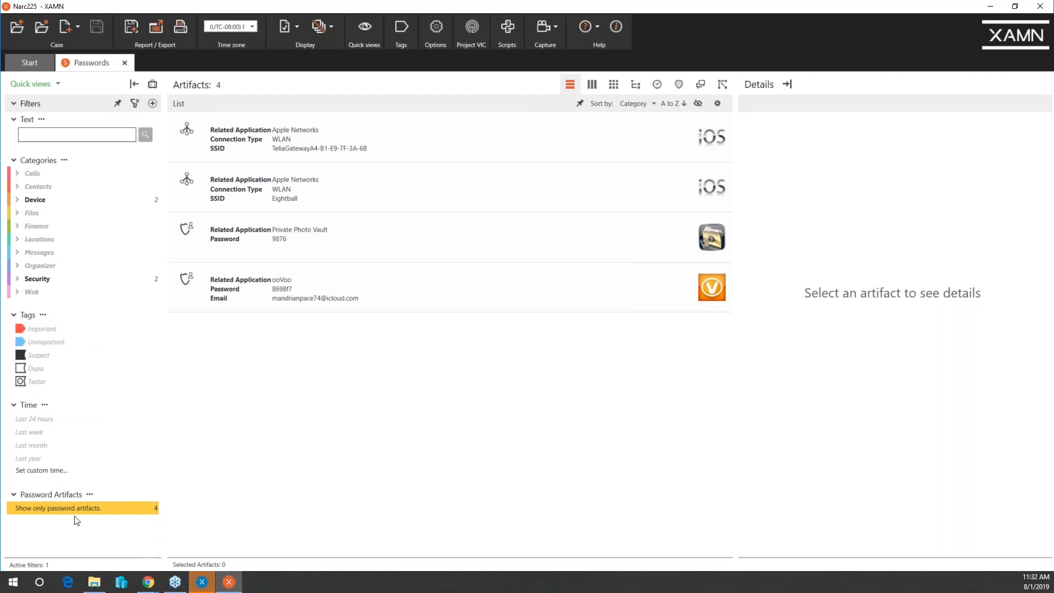
{"action": "left_click", "coordinate": [422, 245]}
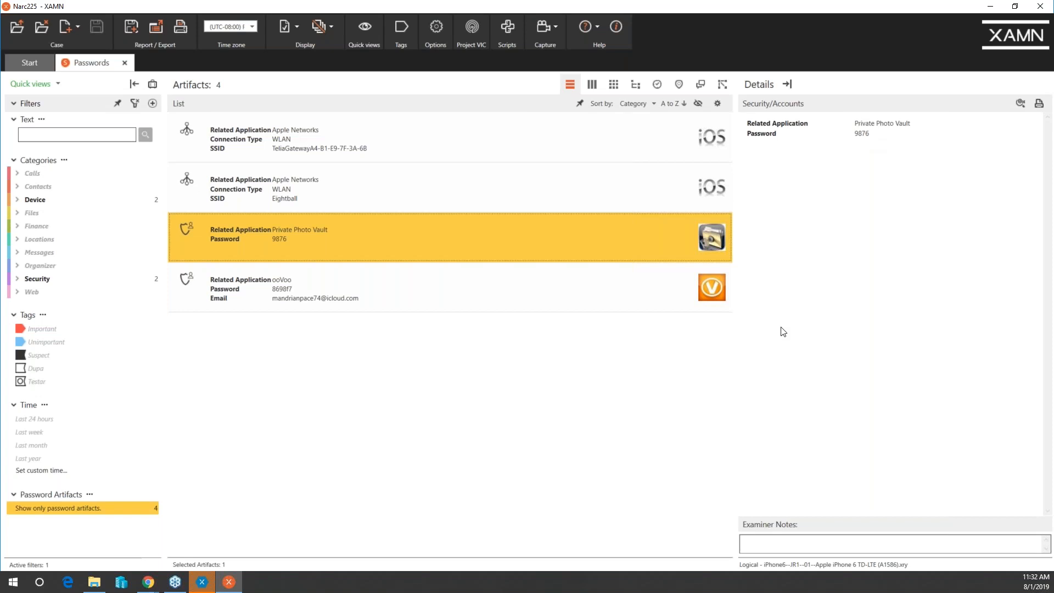
Look through the available quick views and show the case's pictures in the Pictures (Gallery view) quick view.
{"action": "left_click", "coordinate": [40, 84]}
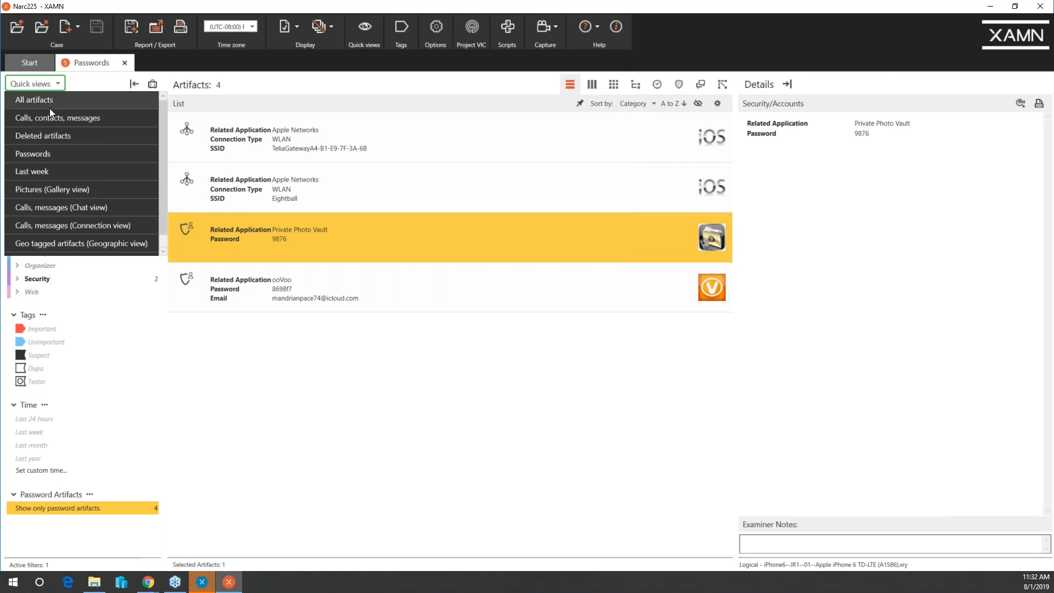
{"action": "scroll", "coordinate": [80, 192], "scroll_direction": "down", "scroll_amount": 1}
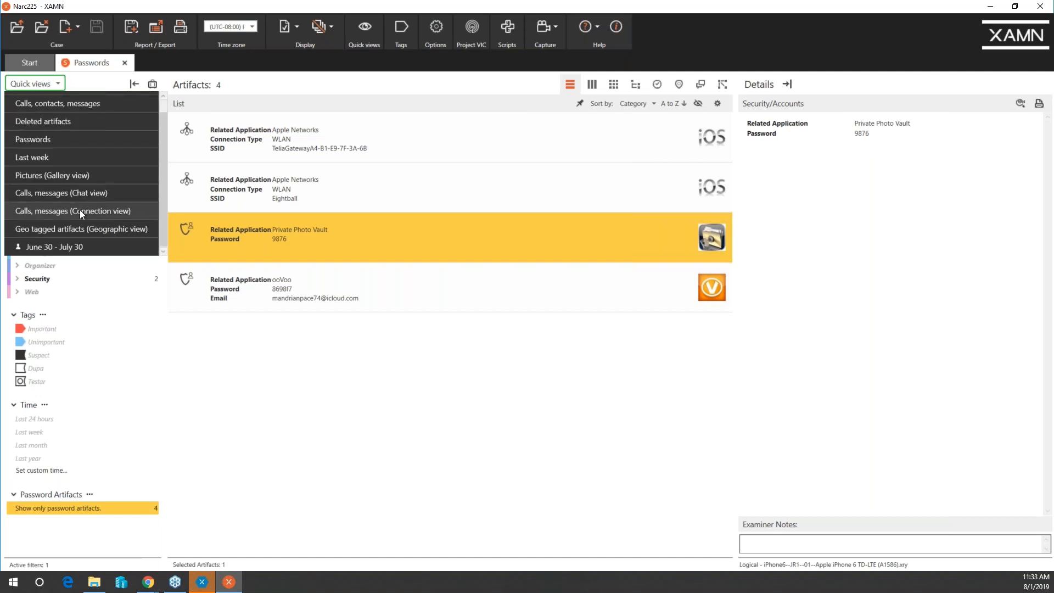
{"action": "scroll", "coordinate": [81, 210], "scroll_direction": "up", "scroll_amount": 1}
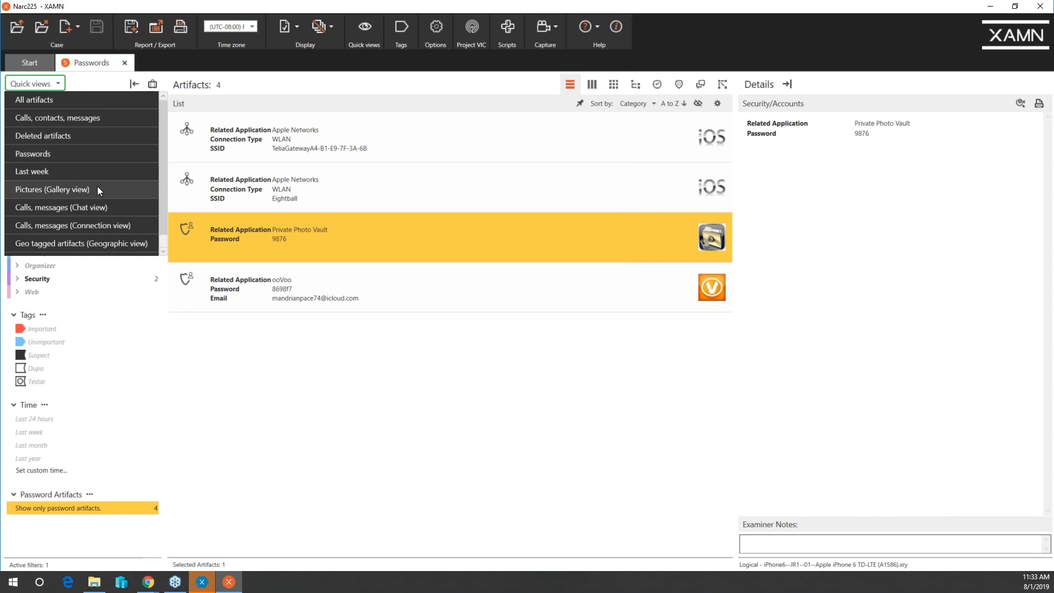
{"action": "left_click", "coordinate": [98, 189]}
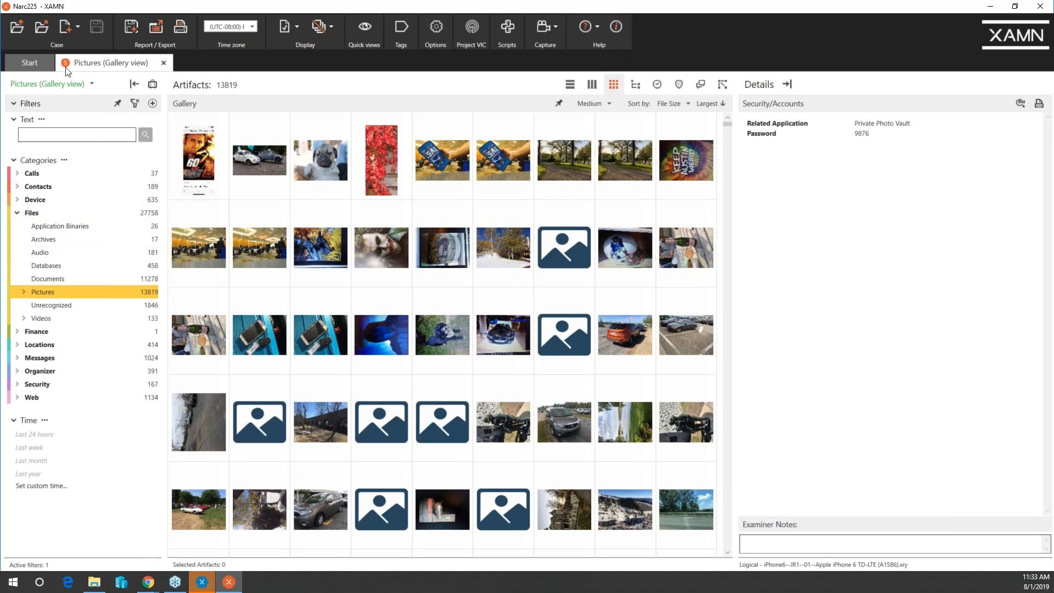
Return to the Passwords quick view and examine which apps under Device > Network Information and Security > Accounts hold password artifacts.
{"action": "left_click", "coordinate": [92, 84]}
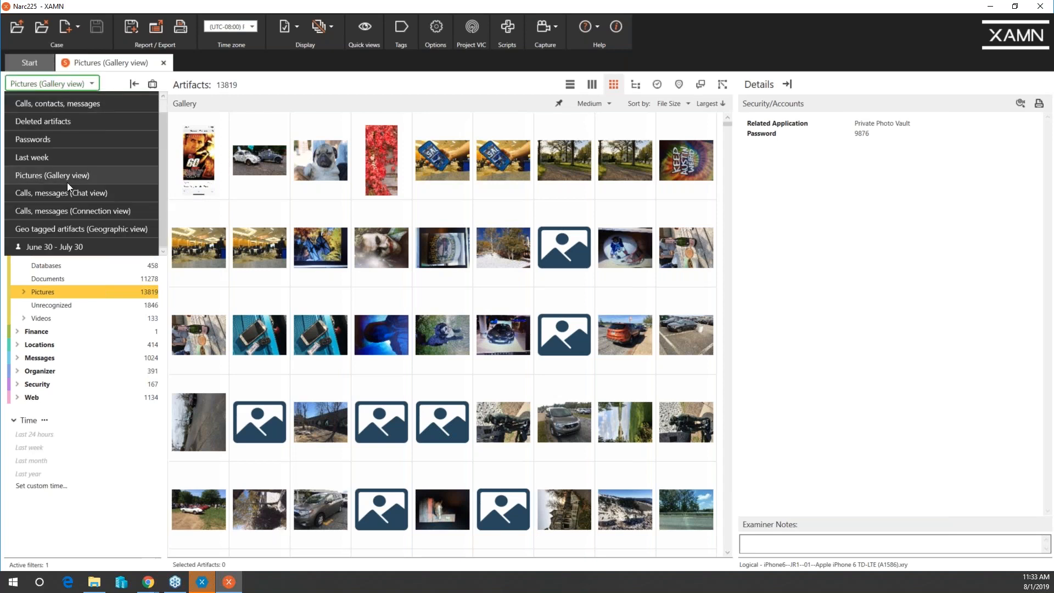
{"action": "left_click", "coordinate": [71, 139]}
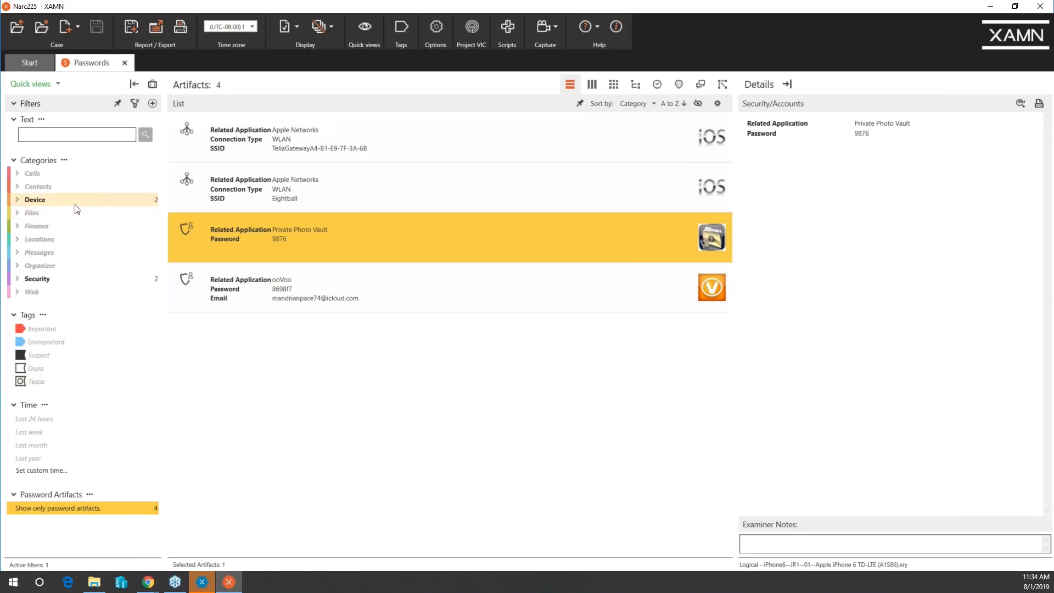
{"action": "left_click", "coordinate": [18, 200]}
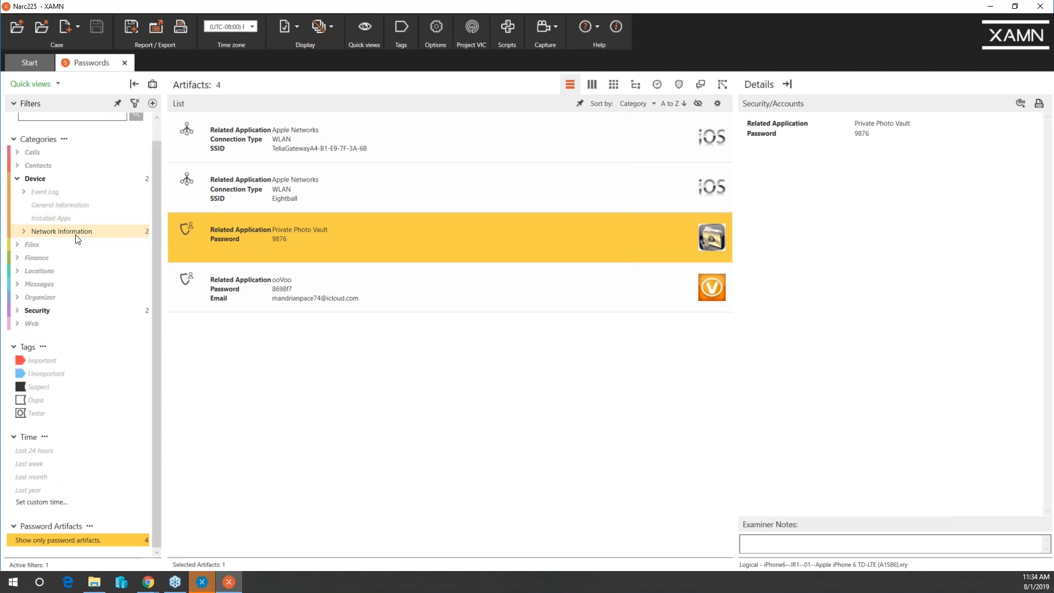
{"action": "left_click", "coordinate": [24, 232]}
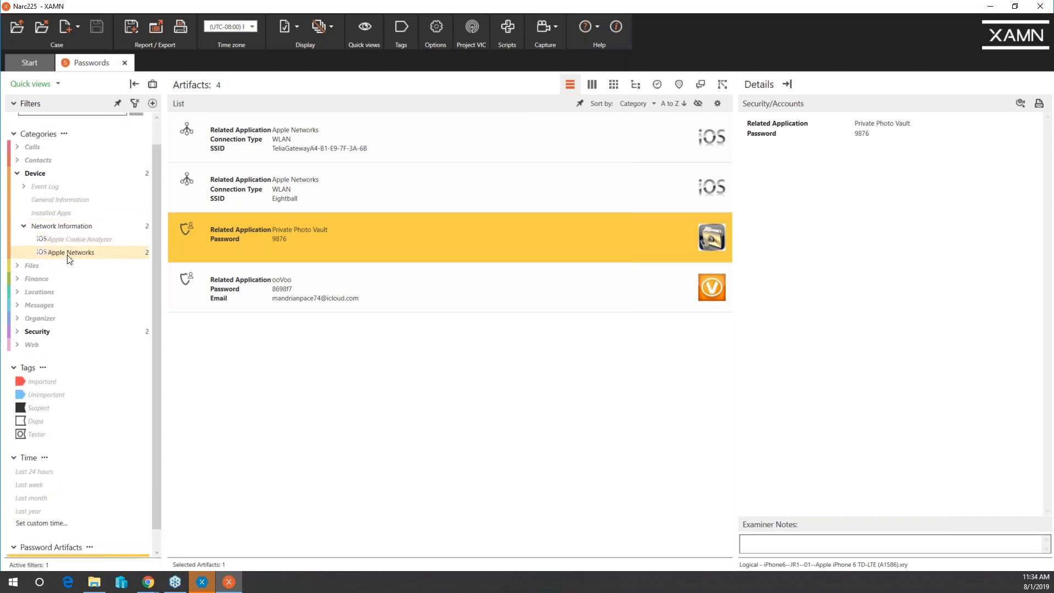
{"action": "left_click", "coordinate": [18, 333]}
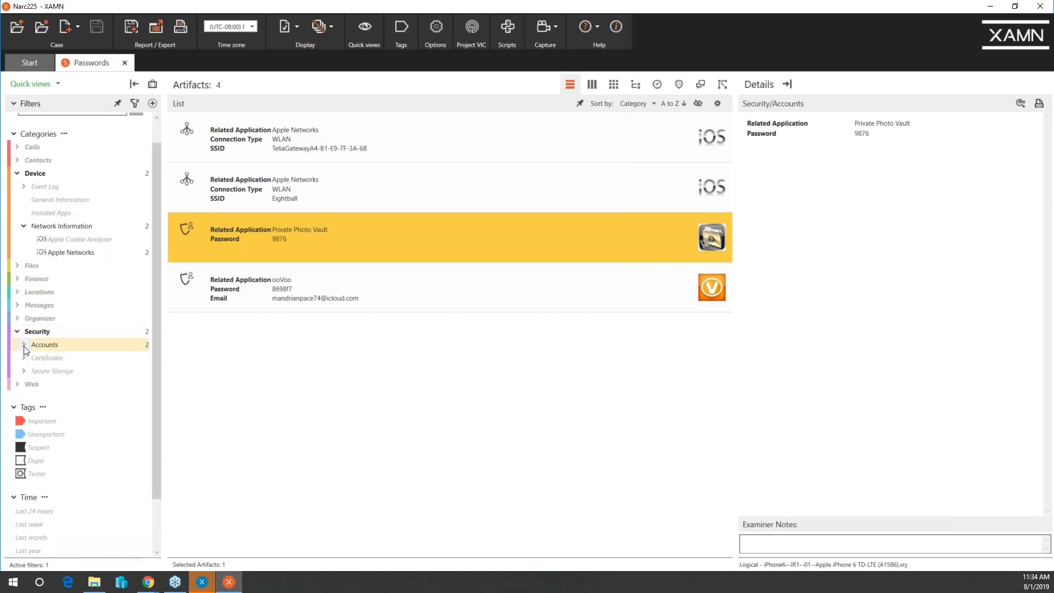
{"action": "left_click", "coordinate": [24, 345]}
{"action": "scroll", "coordinate": [76, 438], "scroll_direction": "down", "scroll_amount": 1}
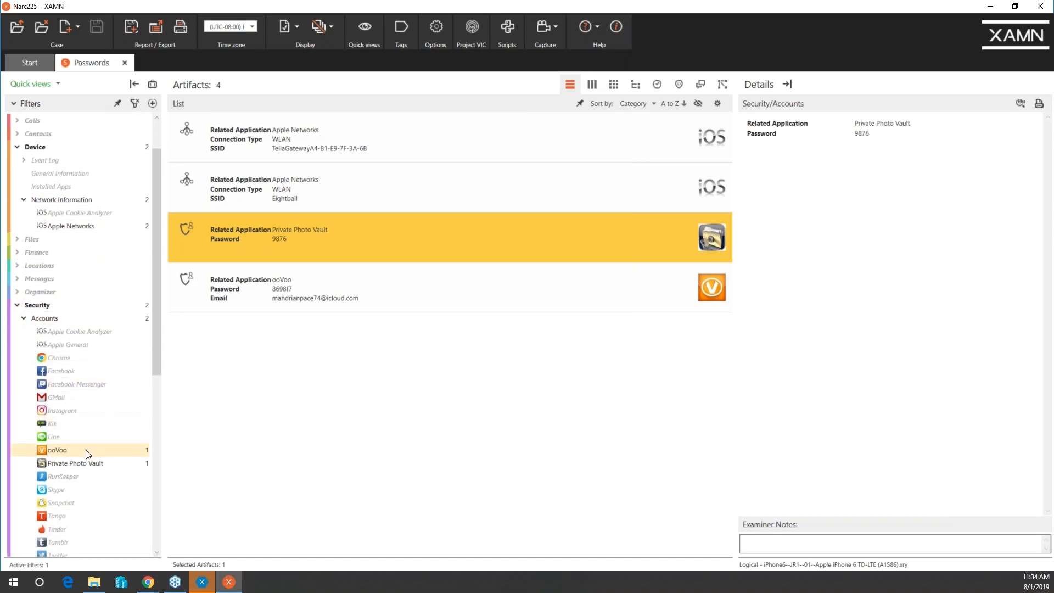
{"action": "scroll", "coordinate": [86, 454], "scroll_direction": "down", "scroll_amount": 1}
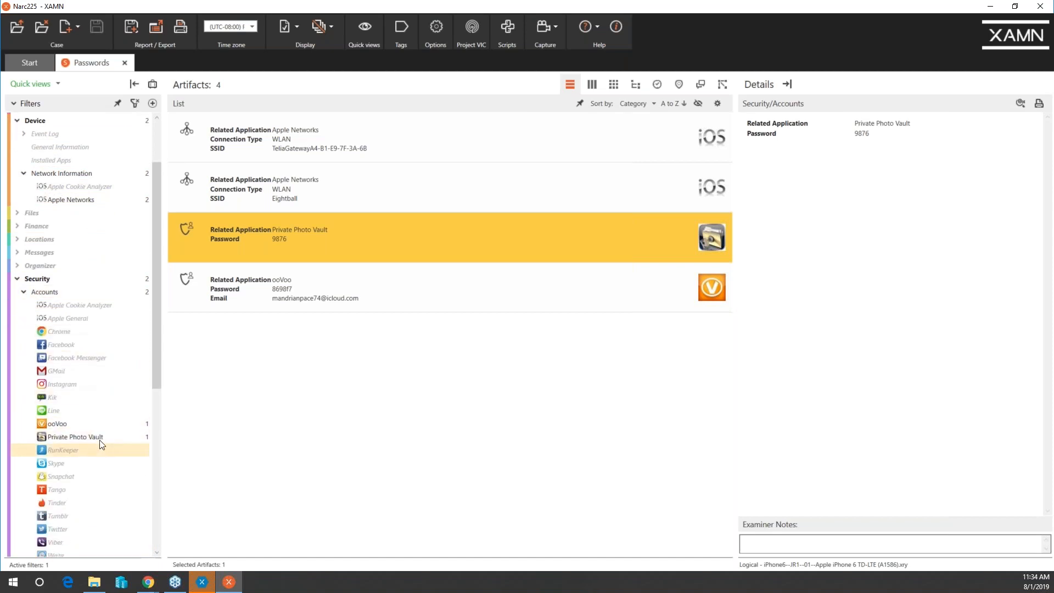
{"action": "scroll", "coordinate": [105, 425], "scroll_direction": "up", "scroll_amount": 3}
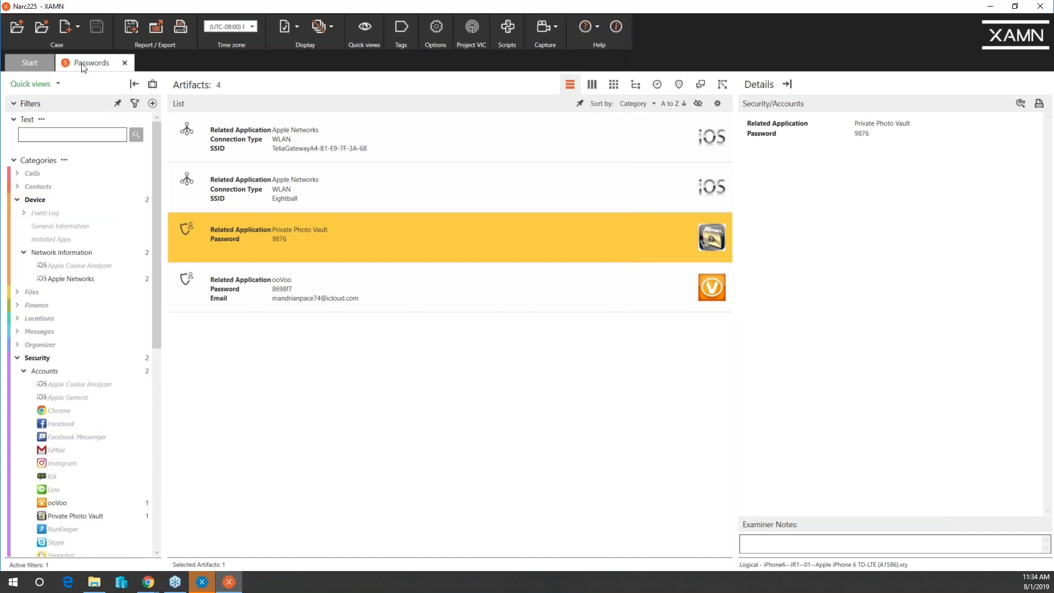
Close the Passwords view and open the All artifacts quick view of the Narc225 case.
{"action": "left_click", "coordinate": [125, 63]}
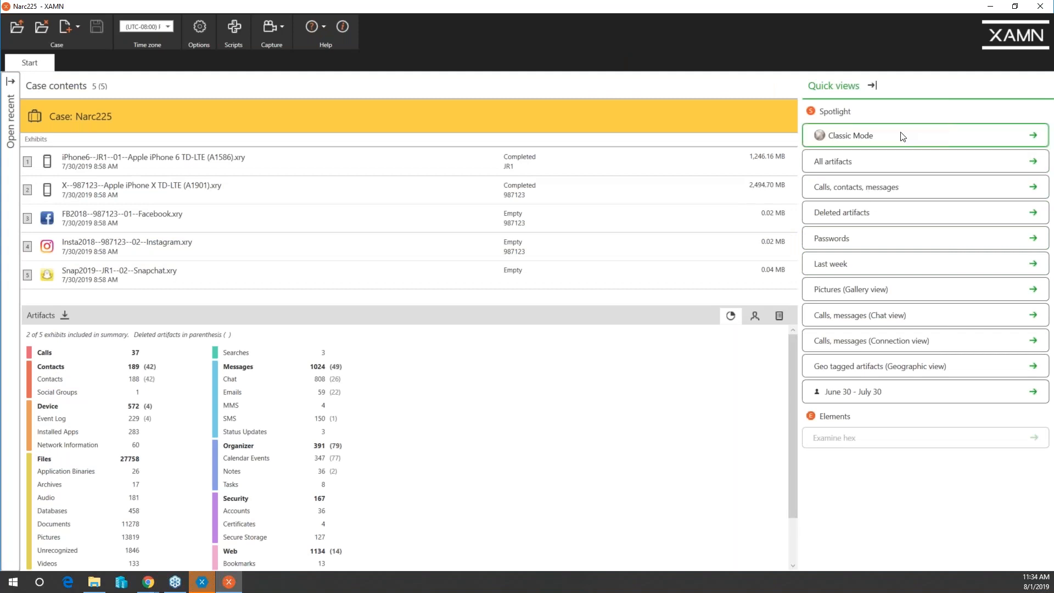
{"action": "left_click", "coordinate": [903, 164]}
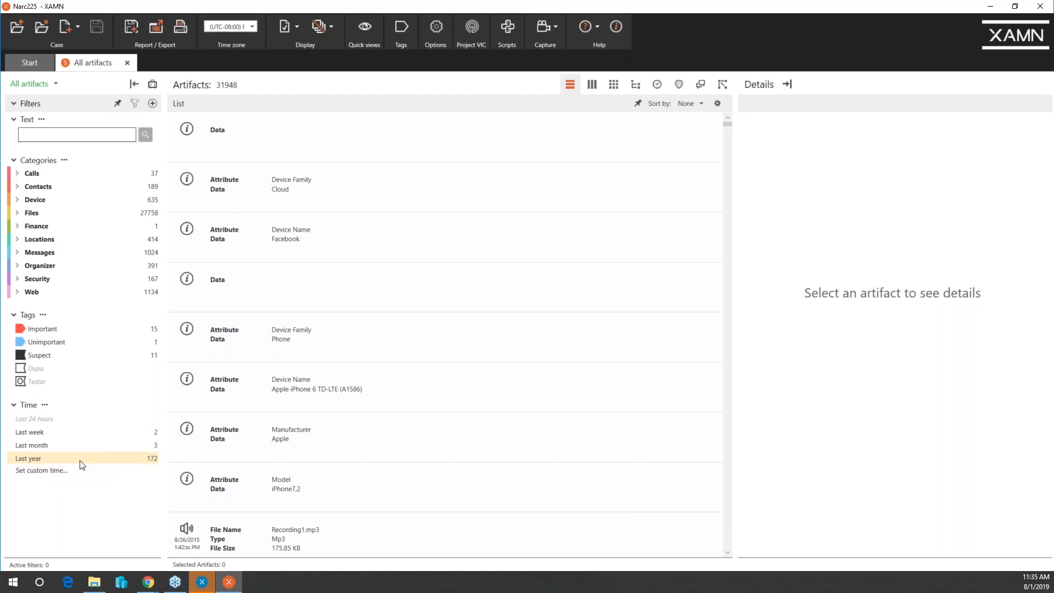
View the Time filter's custom date range settings, closing them without setting a range.
{"action": "left_click", "coordinate": [44, 406]}
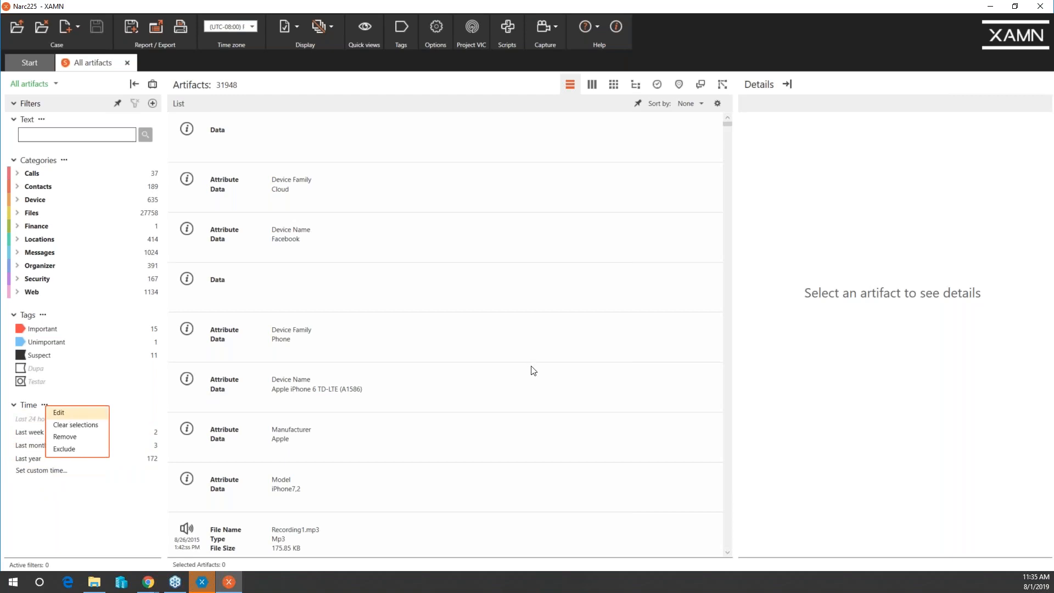
{"action": "key", "text": "Return"}
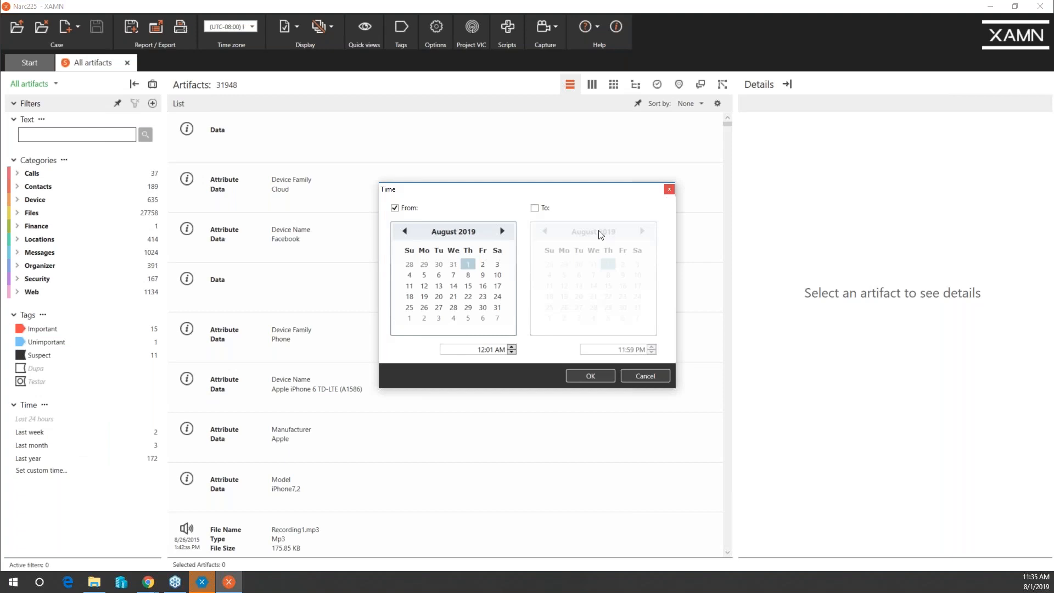
{"action": "key", "text": "Escape"}
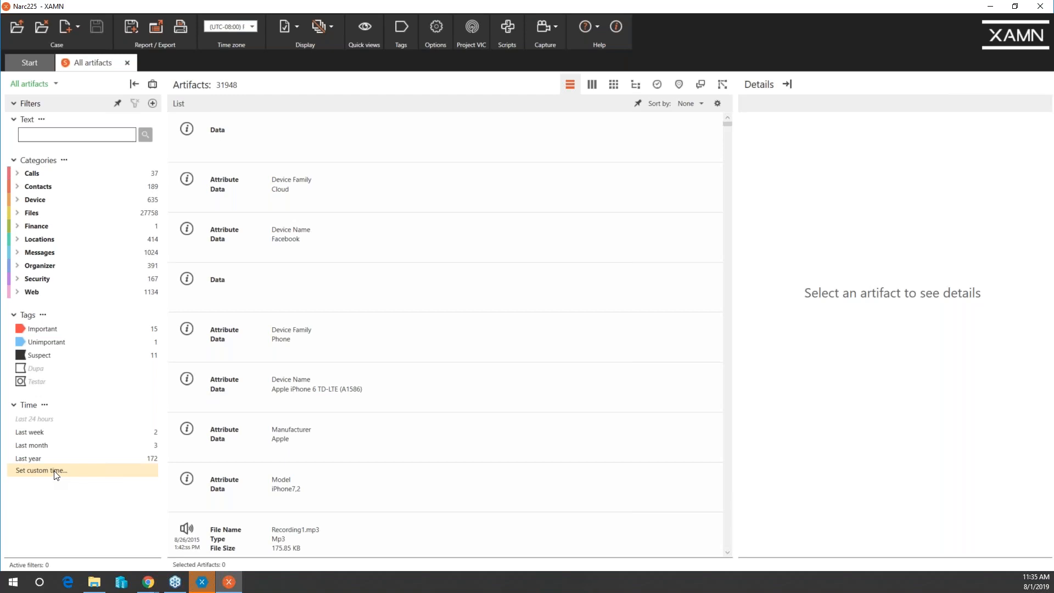
{"action": "left_click", "coordinate": [56, 475]}
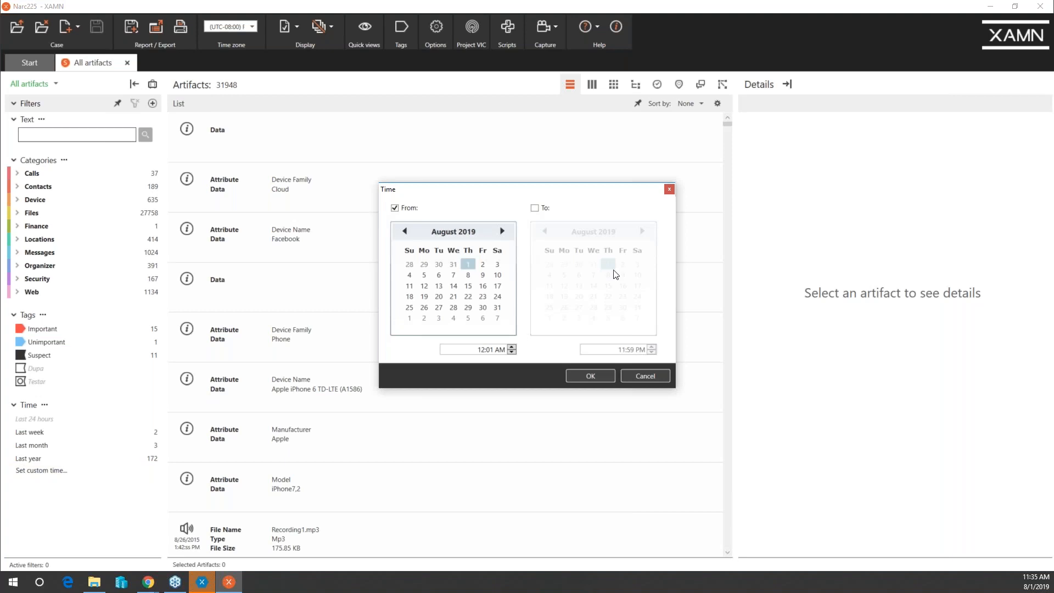
{"action": "left_click", "coordinate": [670, 190]}
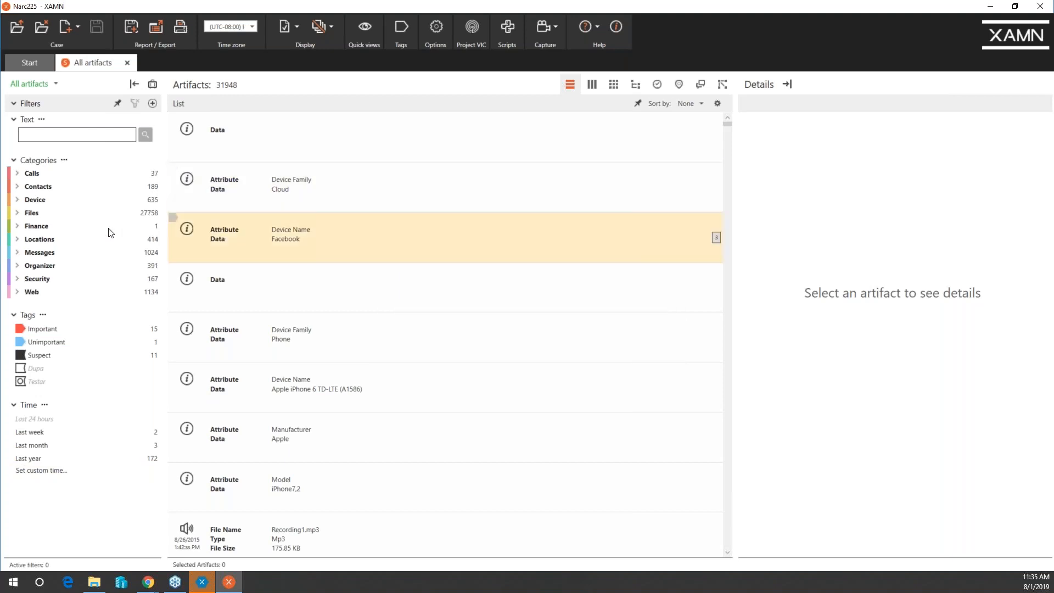
{"action": "left_click", "coordinate": [82, 139]}
{"action": "type", "text": "fri"}
{"action": "key", "text": "BackSpace"}
{"action": "type", "text": "e"}
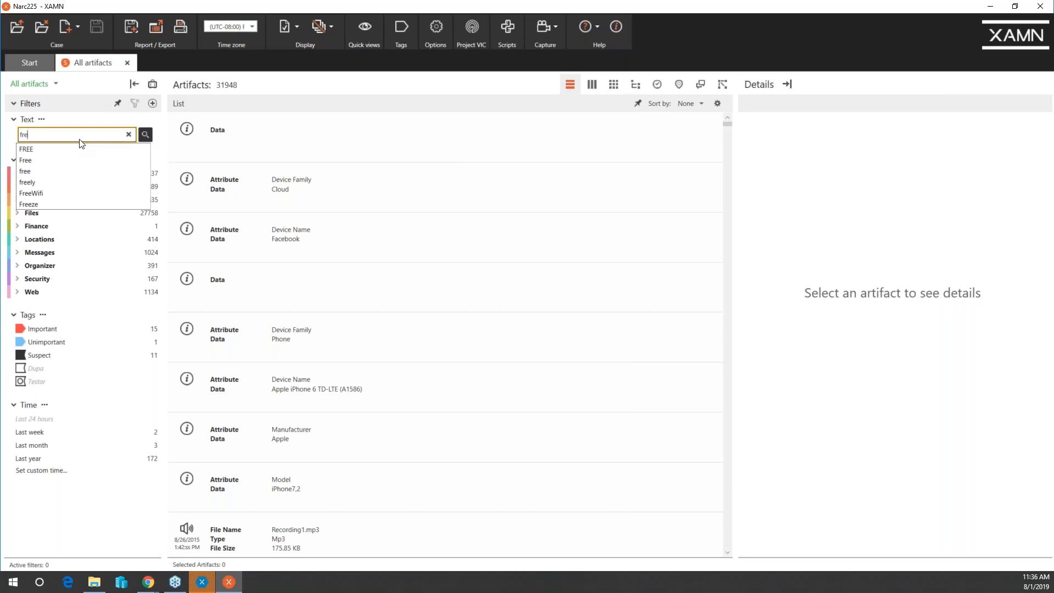
{"action": "key", "text": "BackSpace"}
{"action": "key", "text": "BackSpace"}
{"action": "key", "text": "BackSpace"}
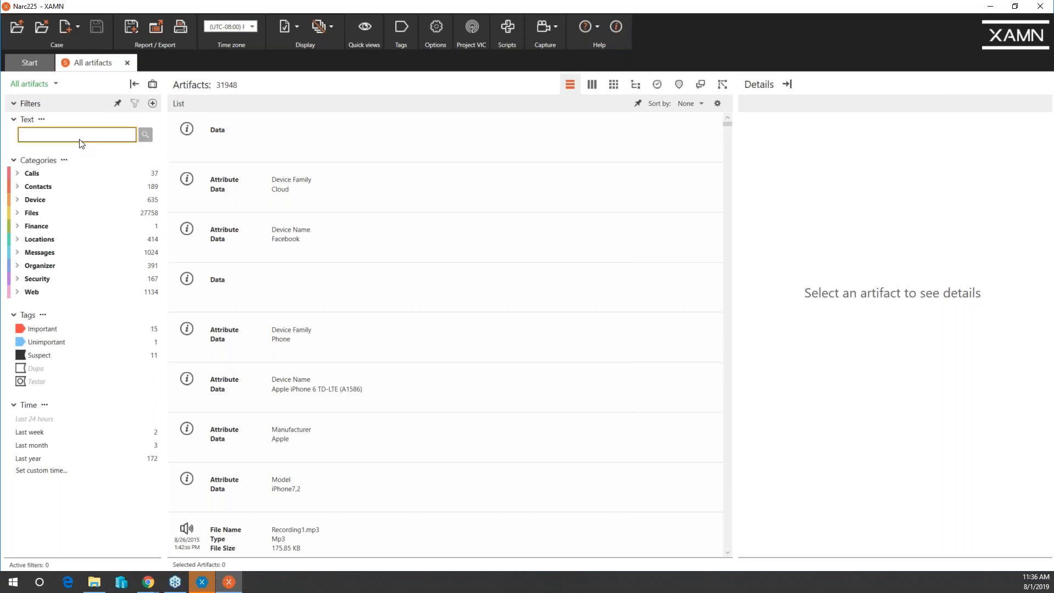
Find all artifacts containing the text "freeze", without restricting the search to whole words.
{"action": "key", "text": "ctrl+f"}
{"action": "left_click_drag", "start_coordinate": [504, 242], "coordinate": [434, 208]}
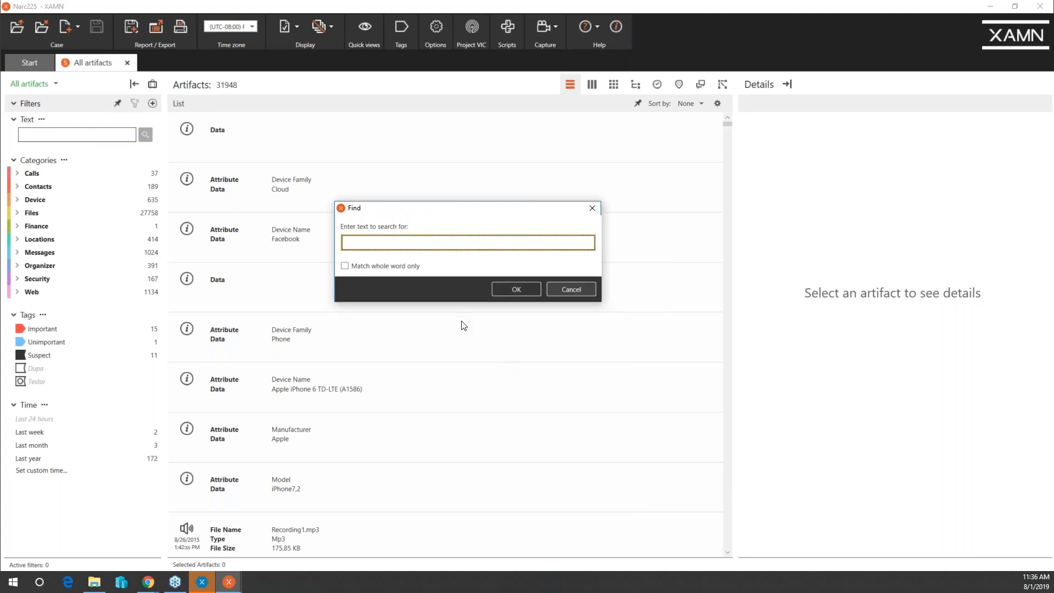
{"action": "type", "text": "freeze"}
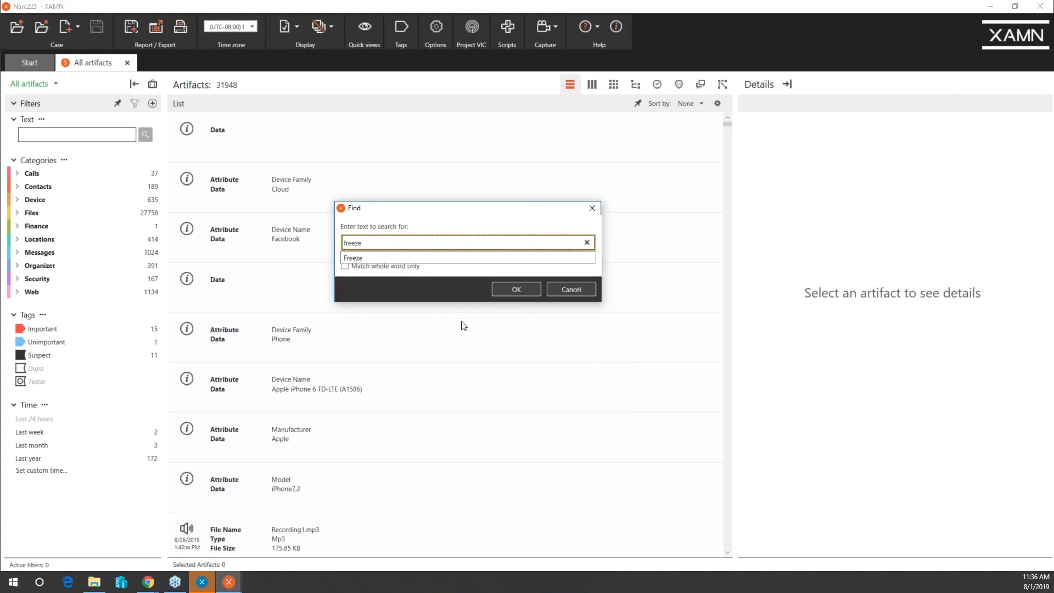
{"action": "left_click", "coordinate": [503, 291]}
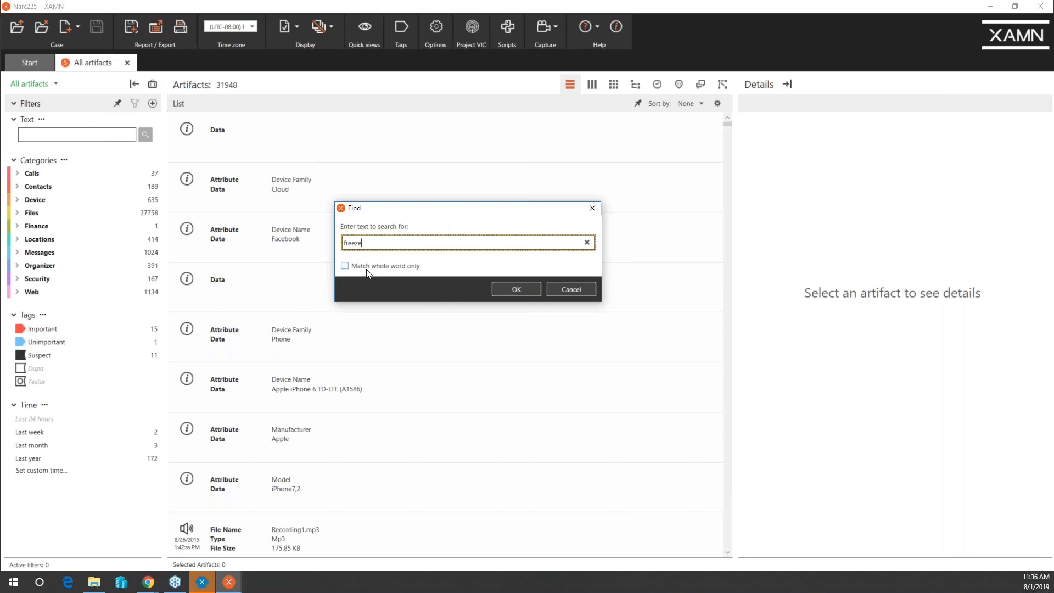
{"action": "left_click", "coordinate": [503, 295]}
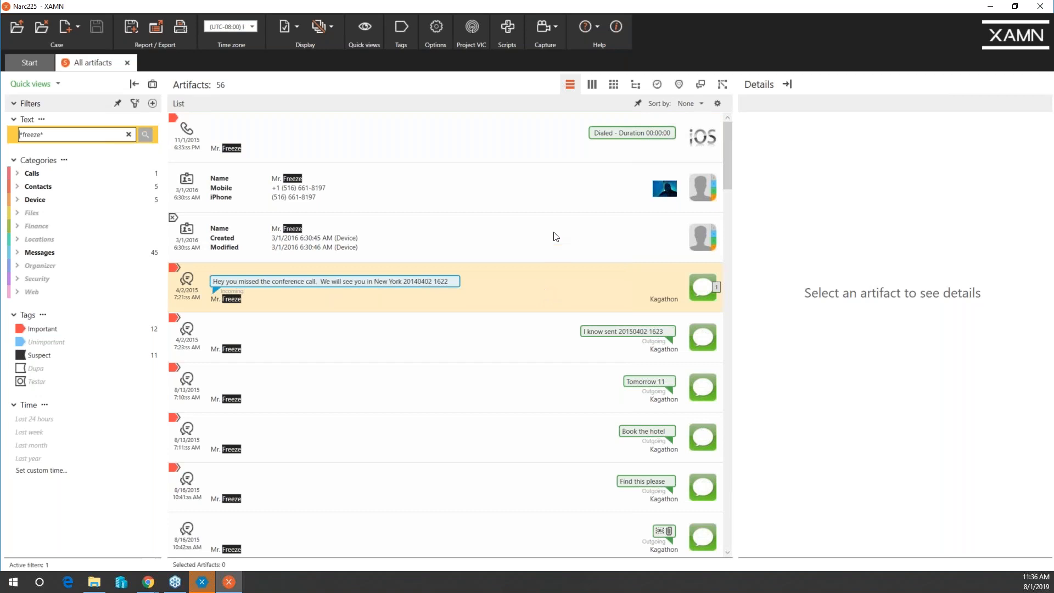
Show the details of the first contact artifact in the search results, the one with a picture attached.
{"action": "left_click", "coordinate": [561, 192]}
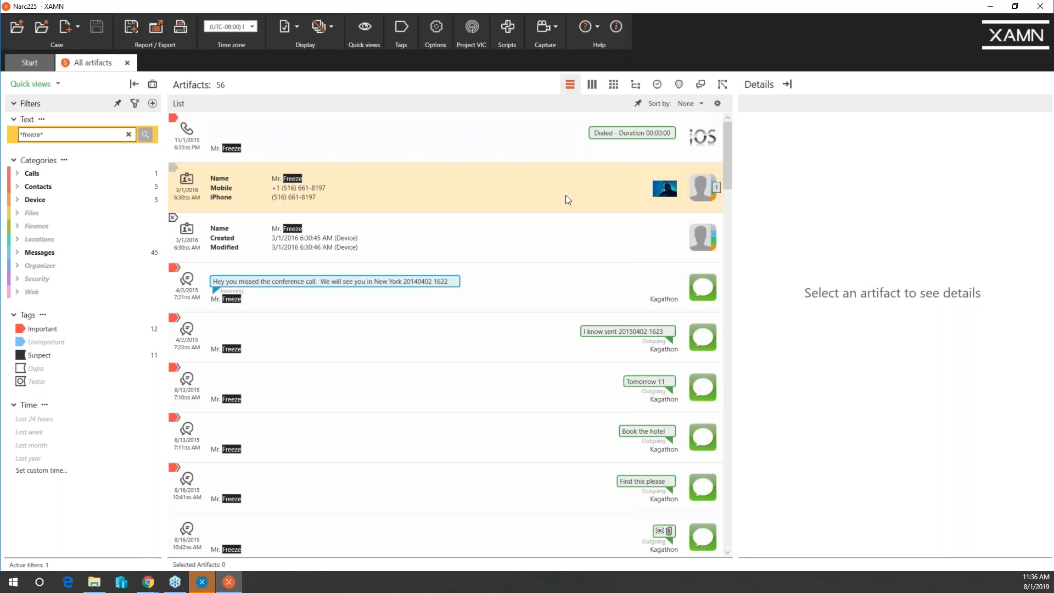
{"action": "left_click", "coordinate": [602, 193]}
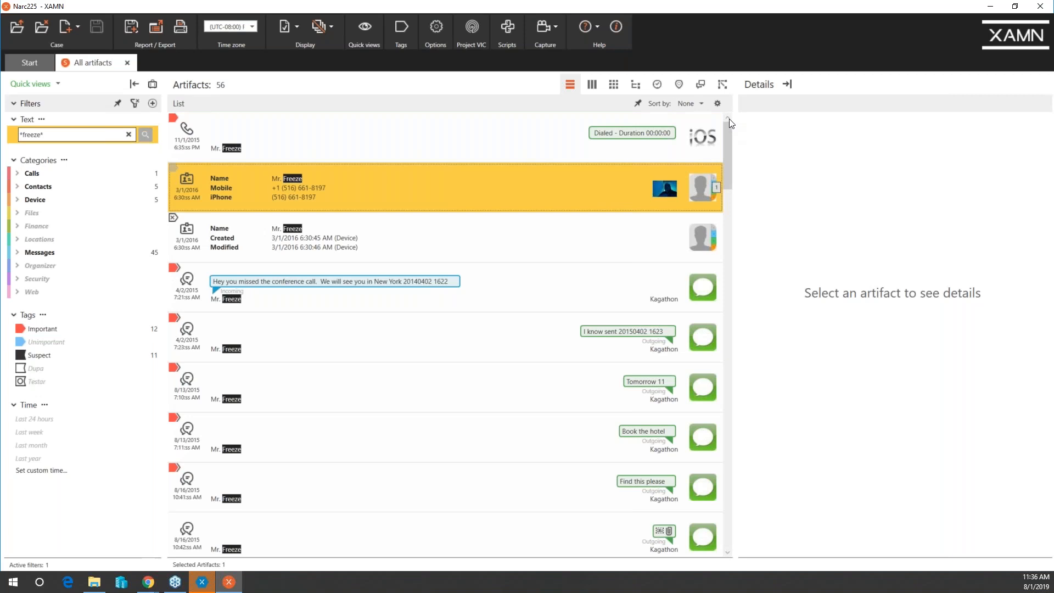
{"action": "left_click", "coordinate": [699, 206]}
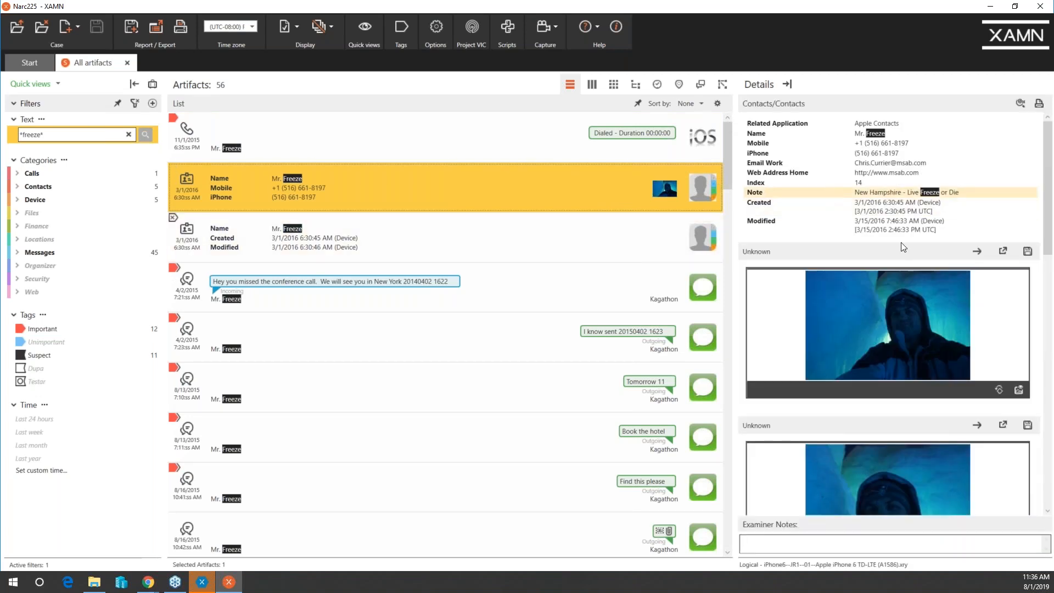
Create a phone number filter from the contact's mobile number in a new tab and show the matching contact's details.
{"action": "right_click", "coordinate": [897, 147]}
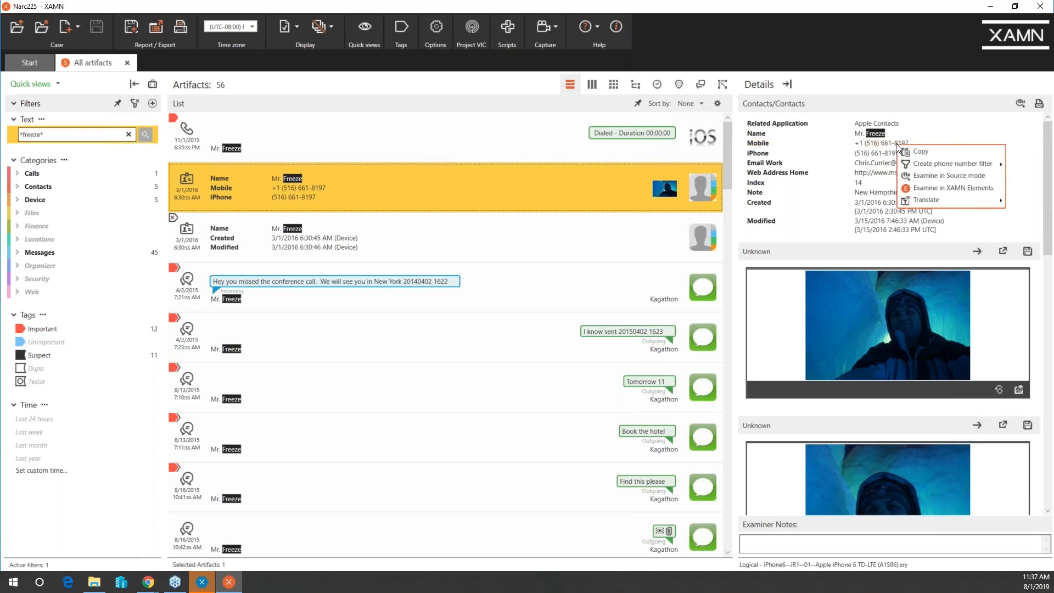
{"action": "right_click", "coordinate": [893, 149]}
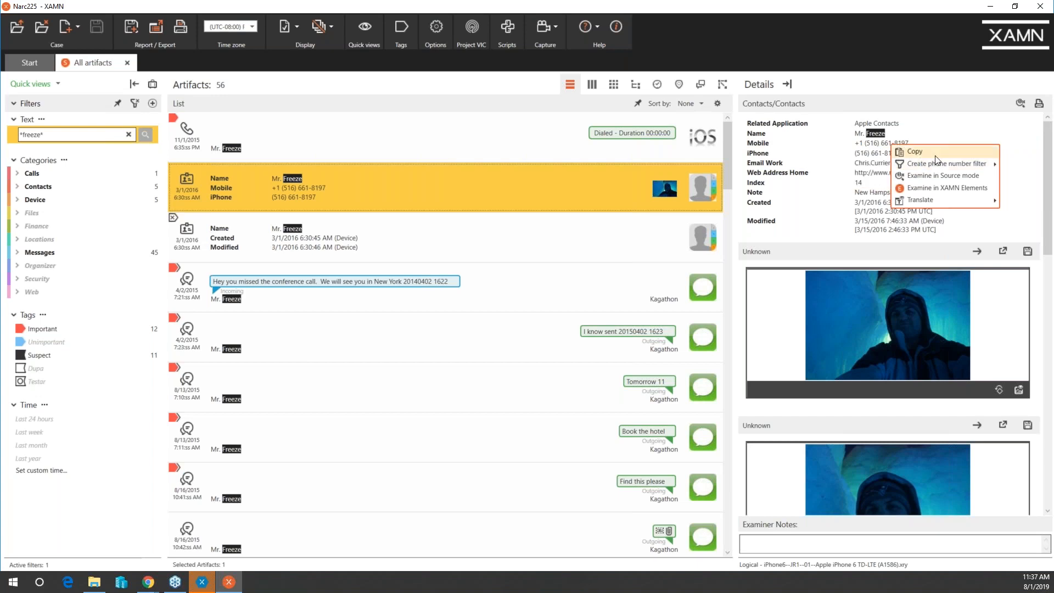
{"action": "mouse_move", "coordinate": [942, 171]}
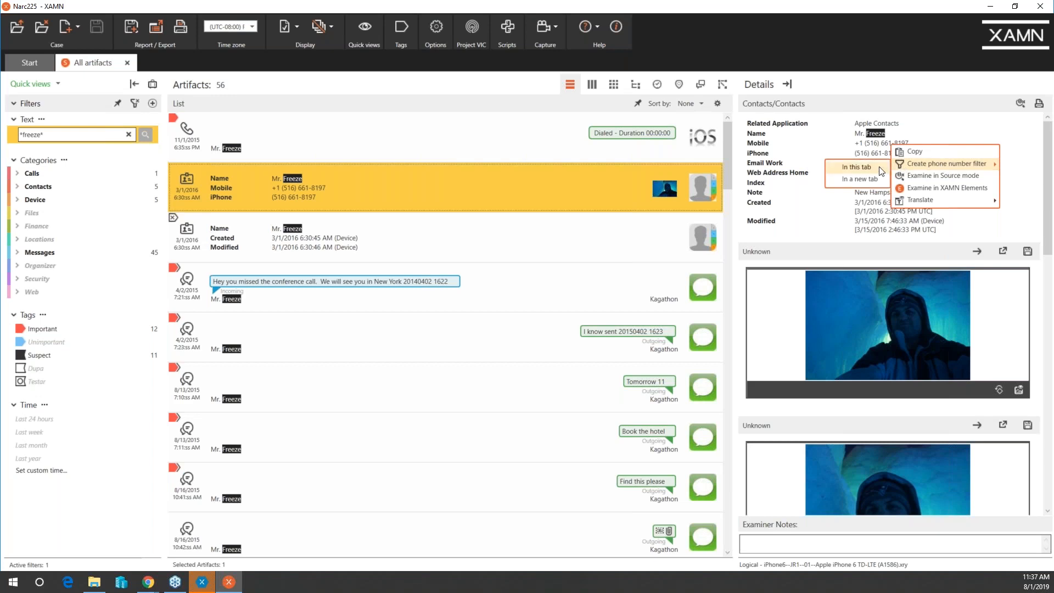
{"action": "left_click", "coordinate": [869, 179]}
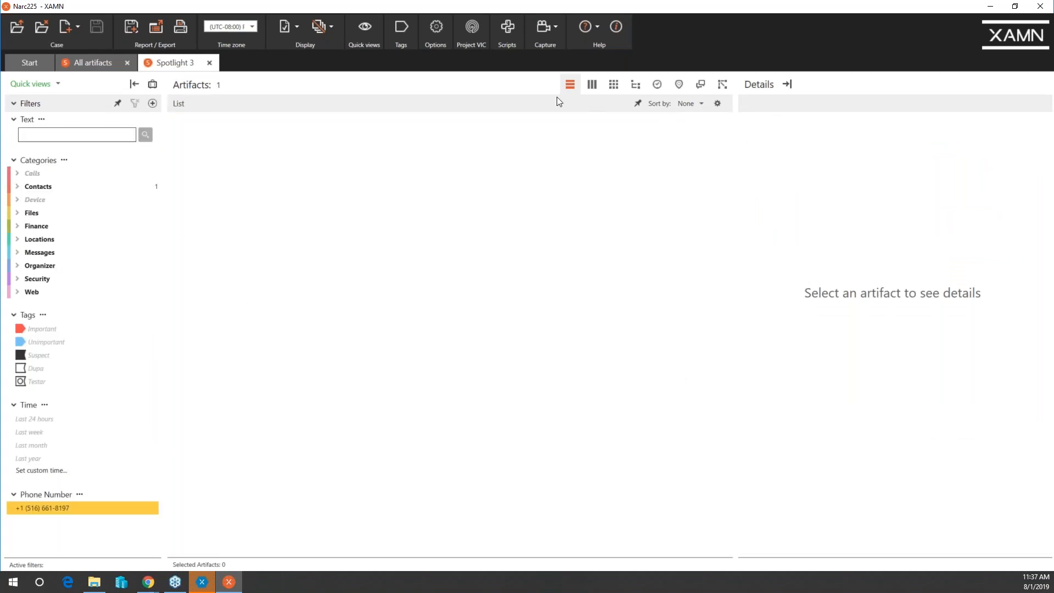
{"action": "left_click", "coordinate": [339, 142]}
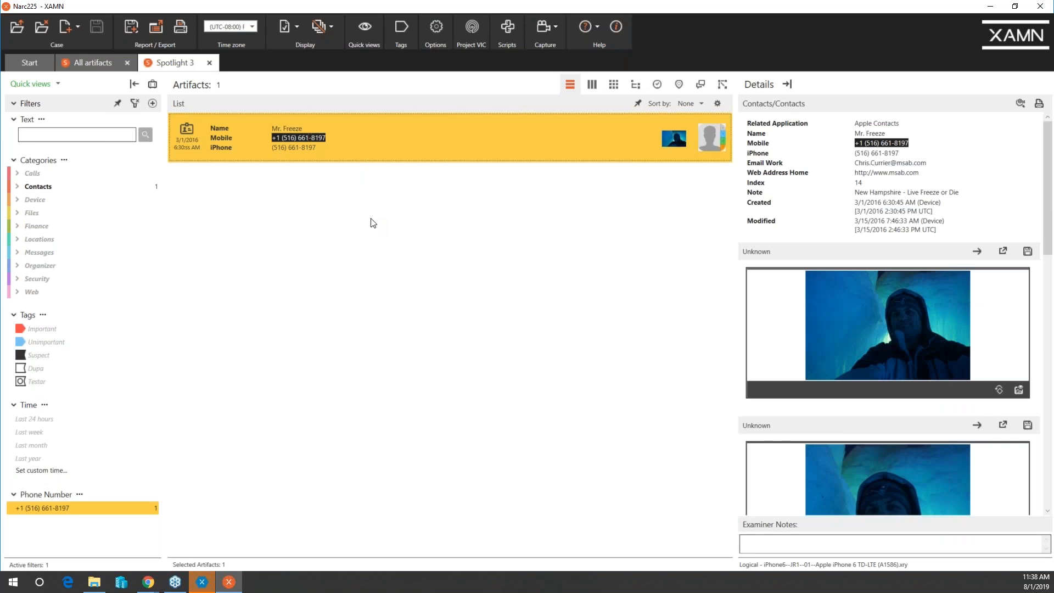
Return to the freeze search results and view the case's import options for binary, CDR and UFED data, closing them without importing.
{"action": "left_click", "coordinate": [81, 64]}
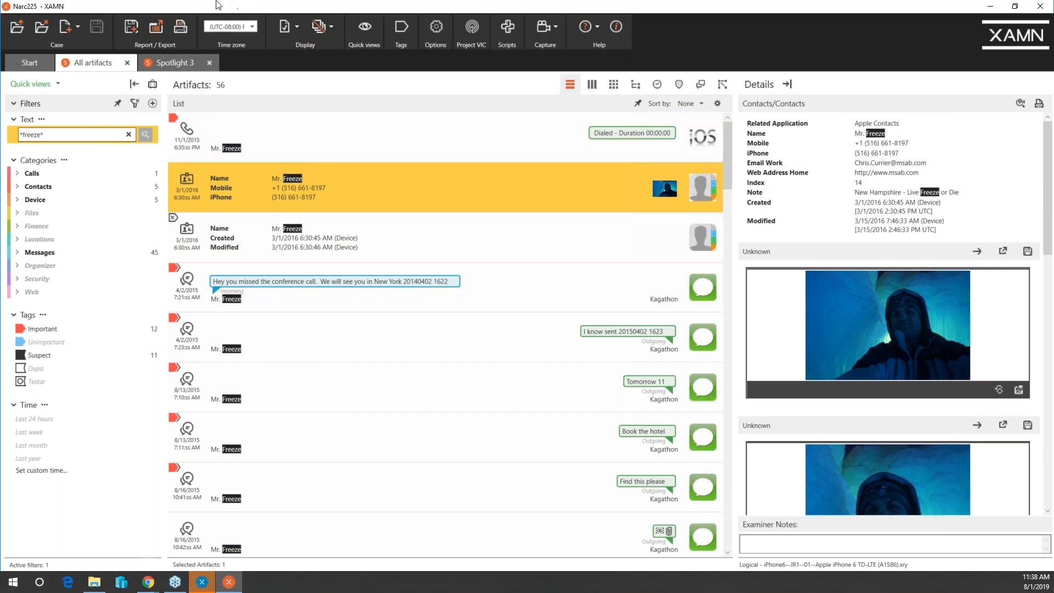
{"action": "left_click", "coordinate": [67, 25]}
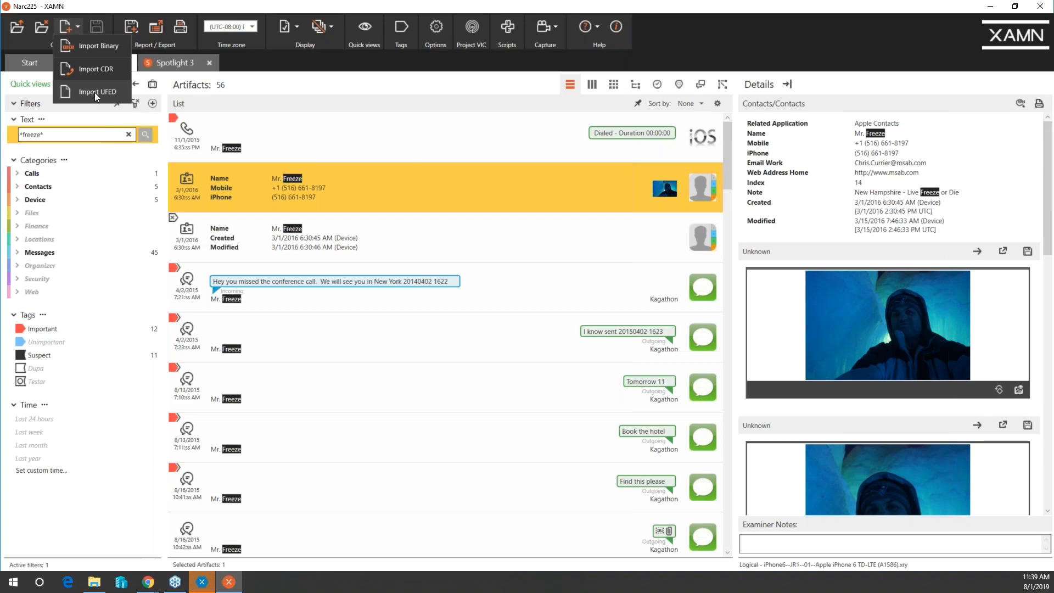
{"action": "left_click", "coordinate": [128, 3]}
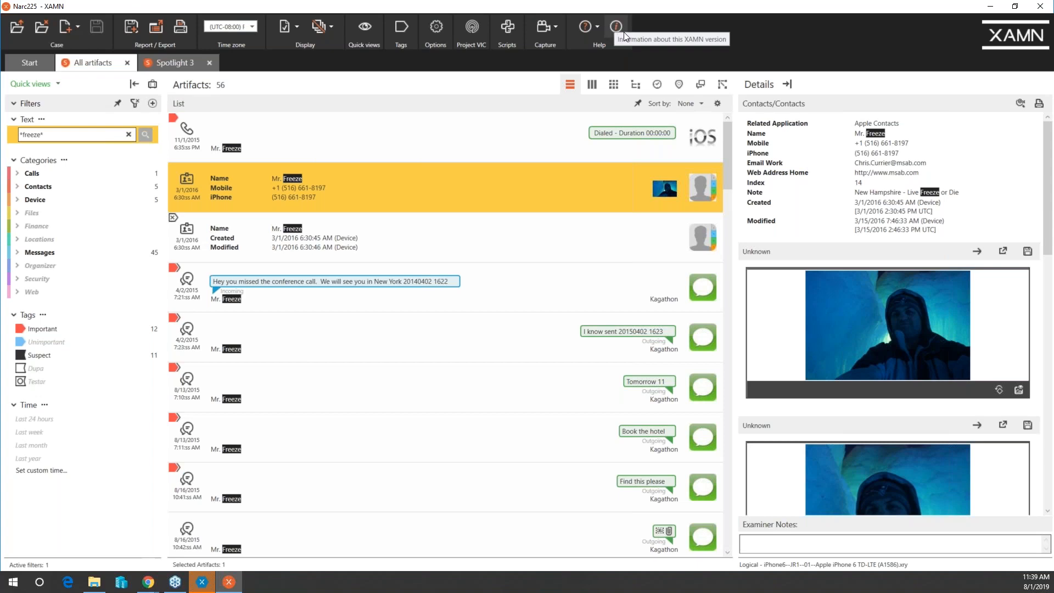
Open the XAMN Help center full size and view the "Start tab walk through" training video in full screen without playing it.
{"action": "left_click", "coordinate": [598, 31]}
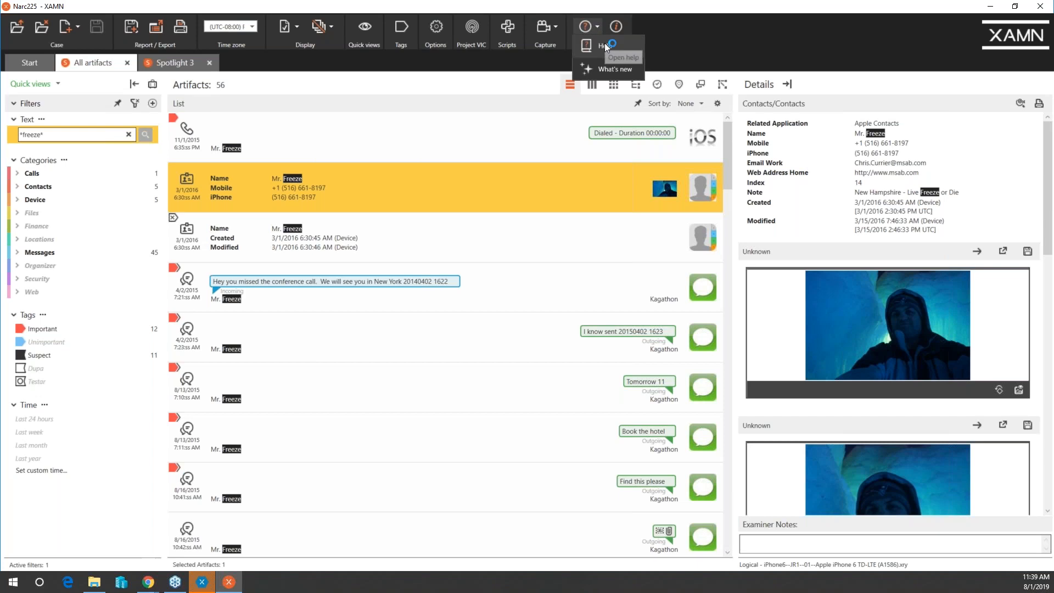
{"action": "left_click", "coordinate": [606, 47]}
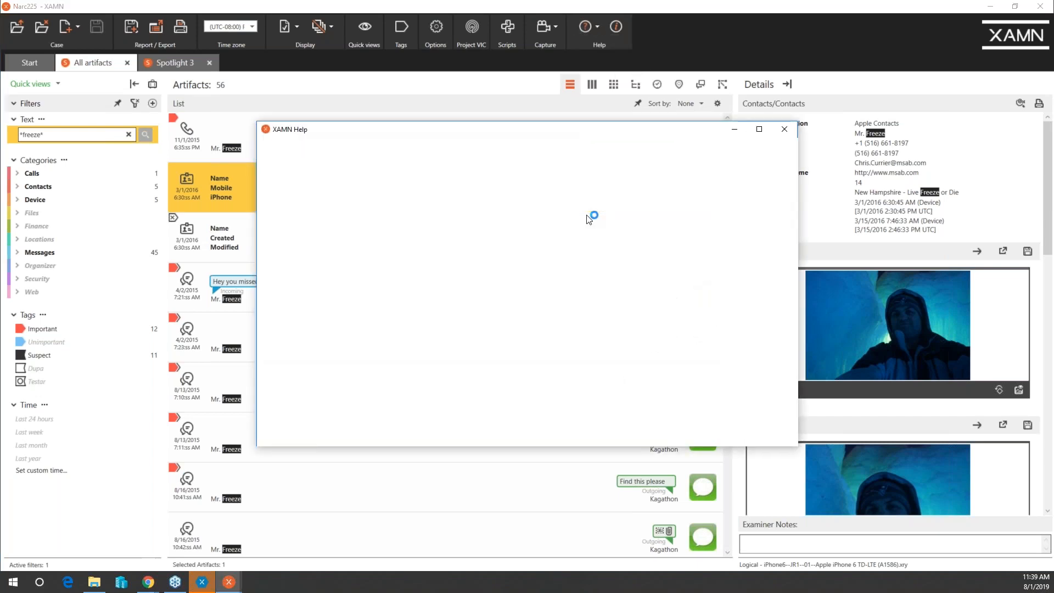
{"action": "left_click", "coordinate": [759, 130]}
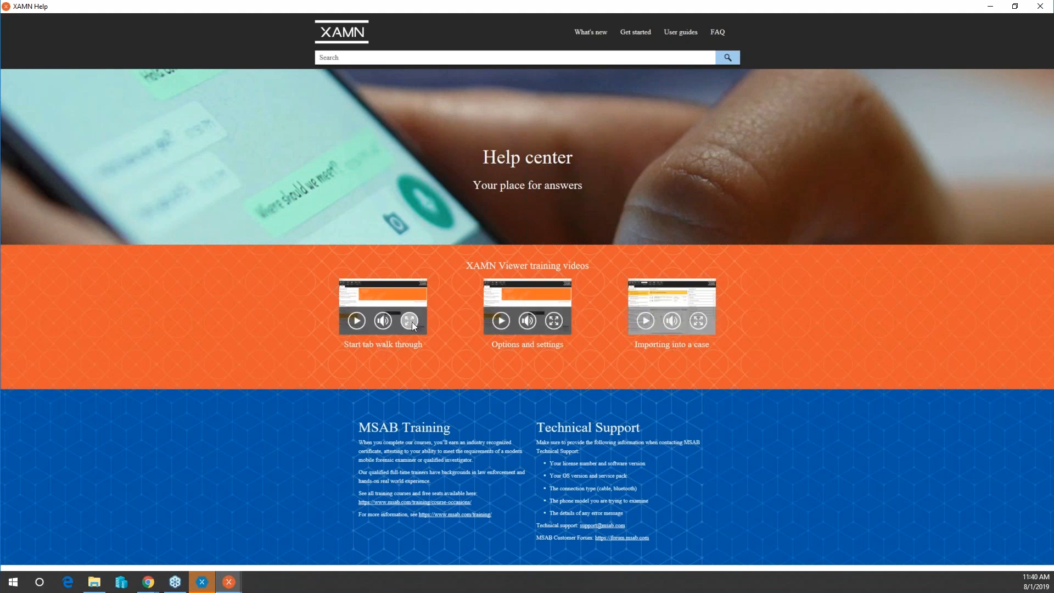
{"action": "left_click", "coordinate": [412, 323]}
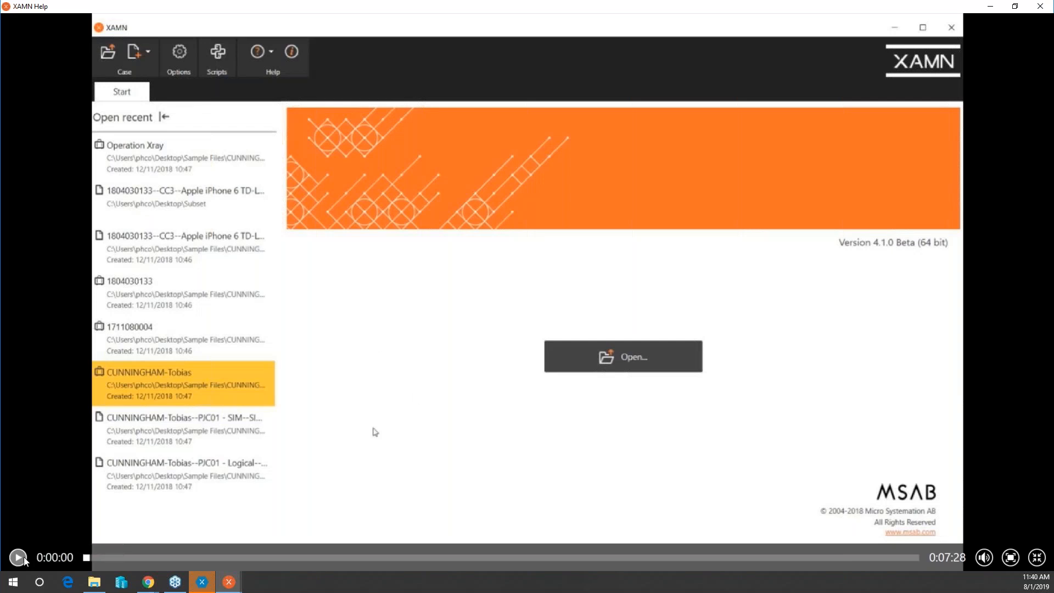
{"action": "left_click", "coordinate": [1037, 557]}
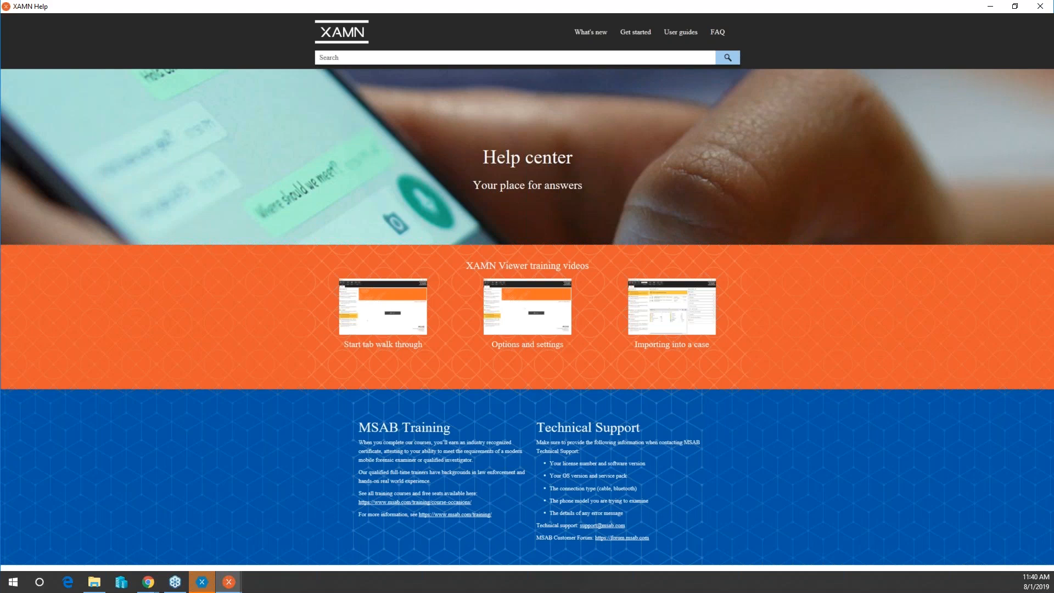
Examine the Spotlight user guide topics in the Help center, including tags and options, and close the help window.
{"action": "mouse_move", "coordinate": [697, 40]}
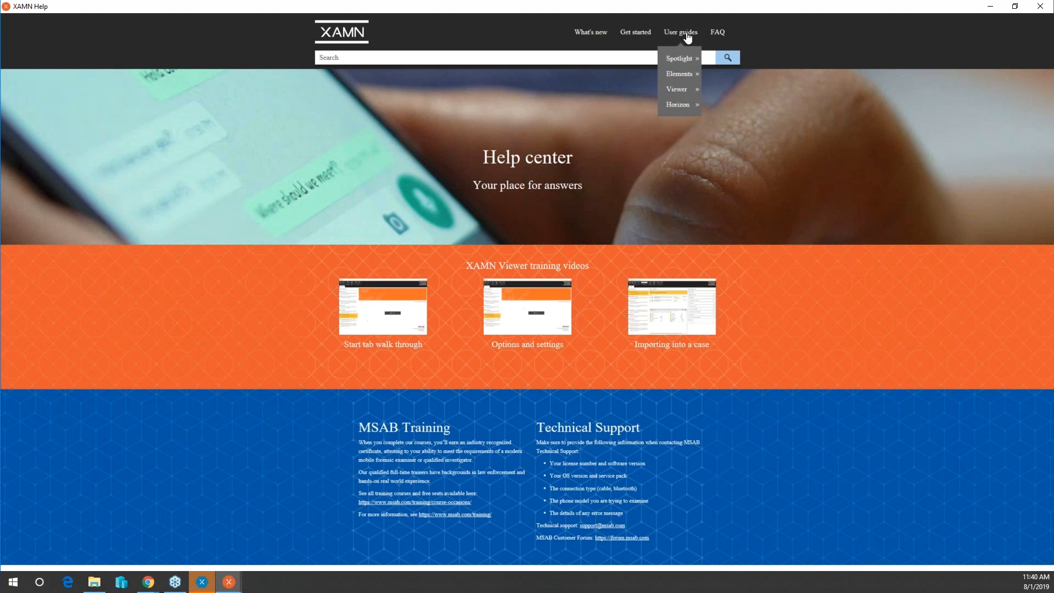
{"action": "mouse_move", "coordinate": [686, 63]}
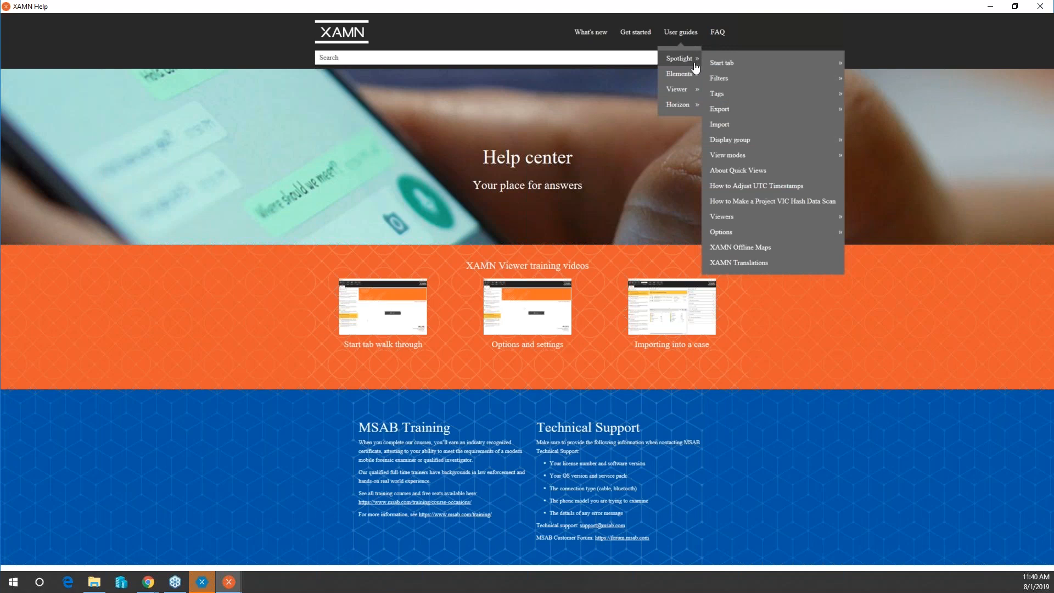
{"action": "mouse_move", "coordinate": [742, 82]}
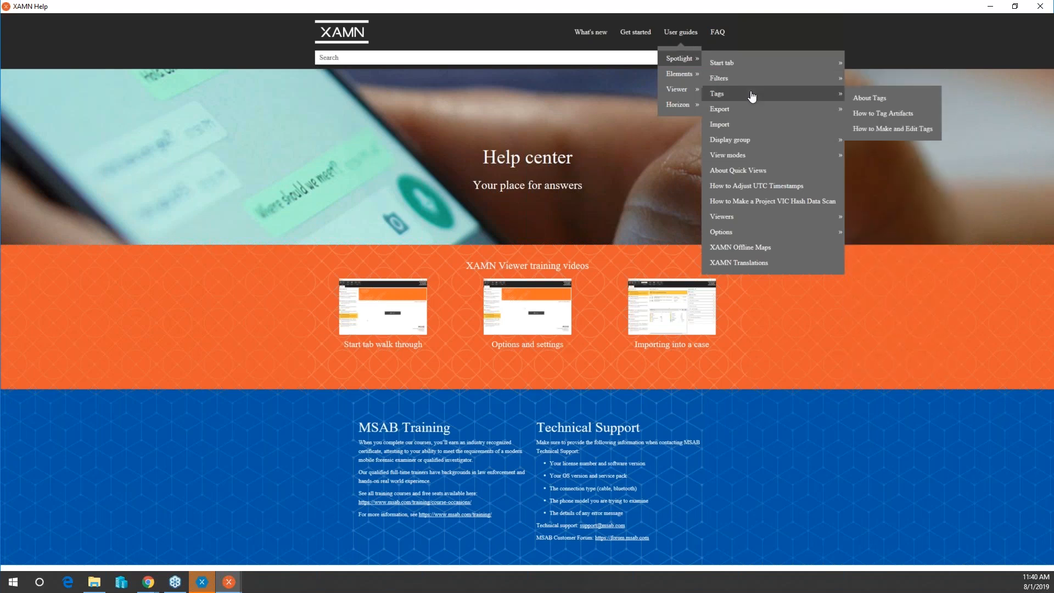
{"action": "mouse_move", "coordinate": [760, 117]}
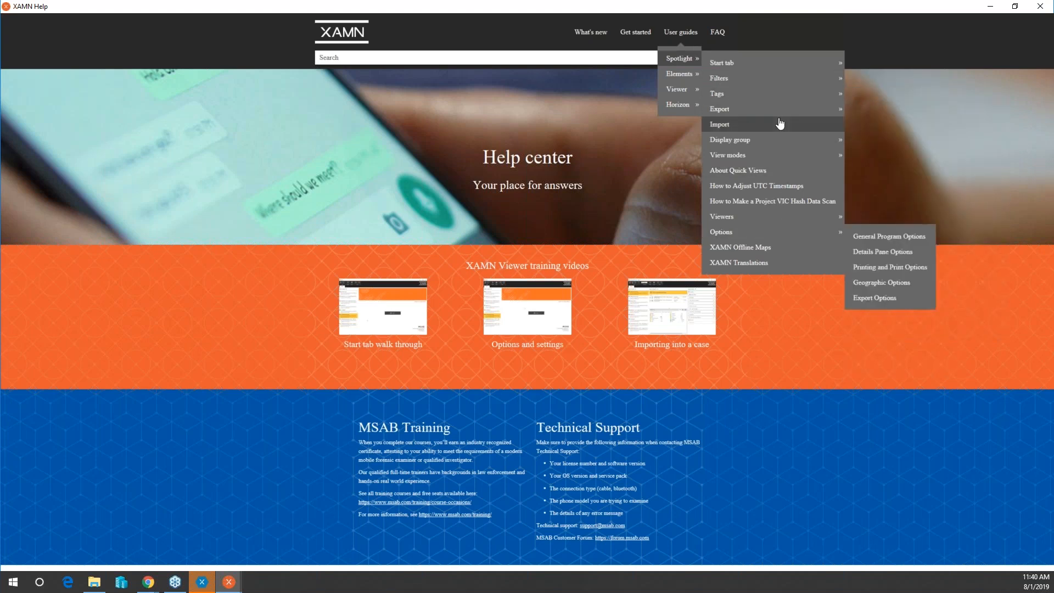
{"action": "mouse_move", "coordinate": [648, 36]}
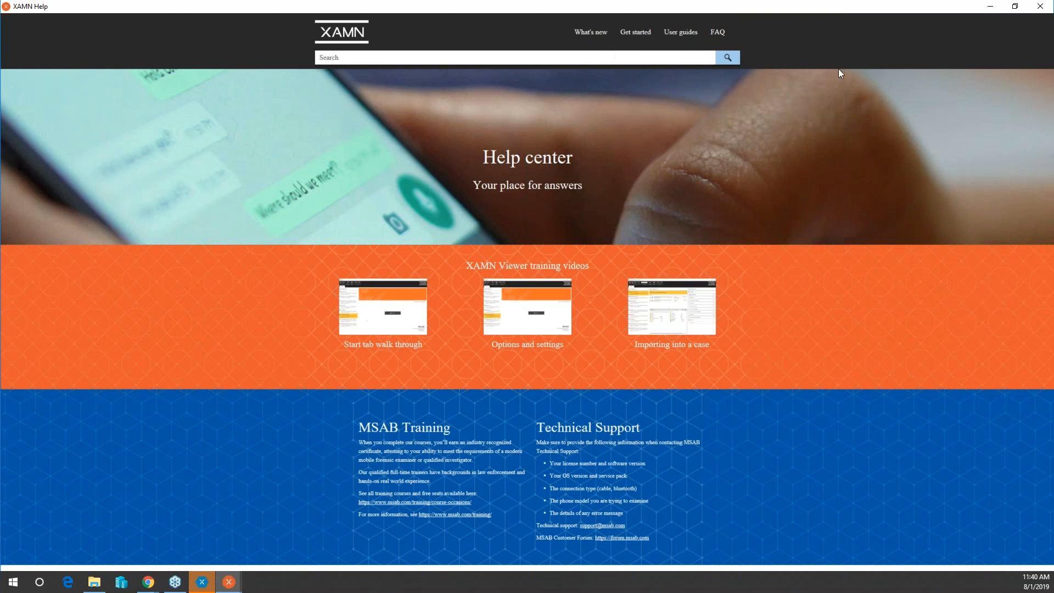
{"action": "left_click", "coordinate": [1039, 7]}
Read through the XAMN 4.3 What's new page from the first feature to the last, and close it.
{"action": "left_click", "coordinate": [596, 26]}
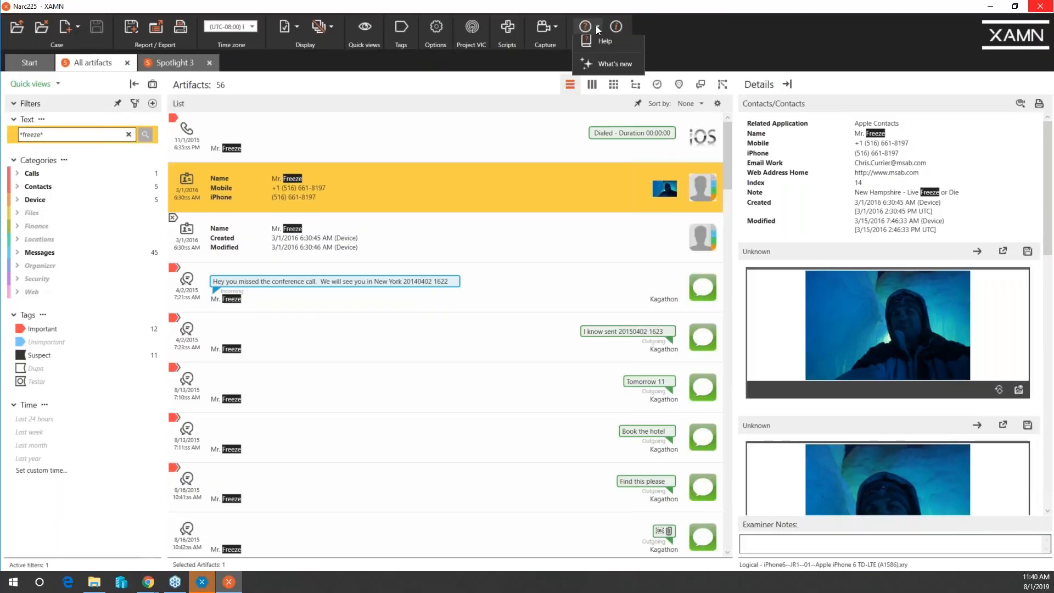
{"action": "left_click", "coordinate": [613, 71]}
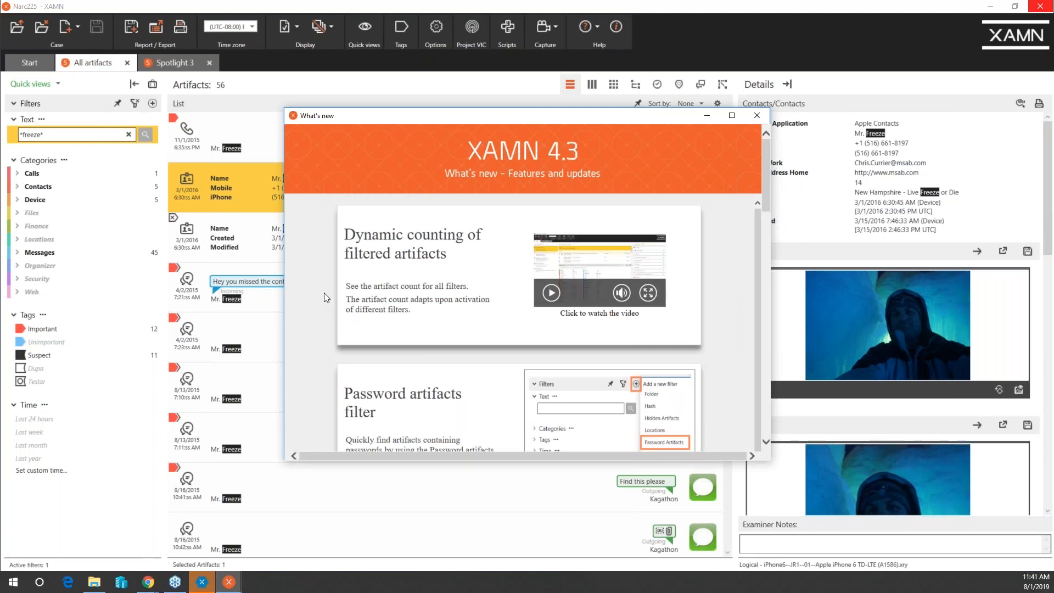
{"action": "scroll", "coordinate": [324, 292], "scroll_direction": "down", "scroll_amount": 1}
{"action": "scroll", "coordinate": [331, 298], "scroll_direction": "down", "scroll_amount": 5}
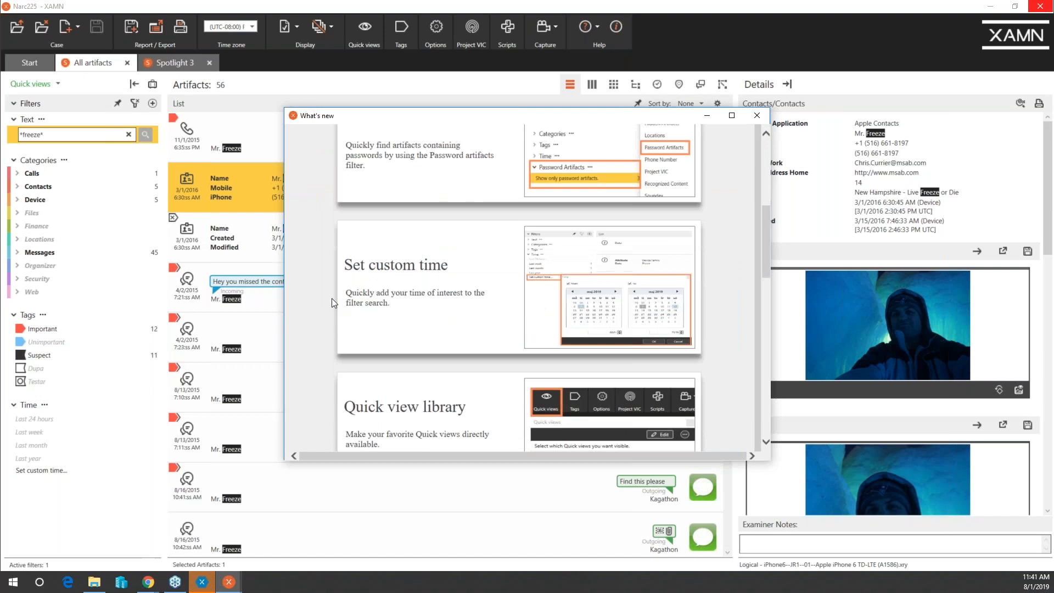
{"action": "scroll", "coordinate": [332, 298], "scroll_direction": "down", "scroll_amount": 2}
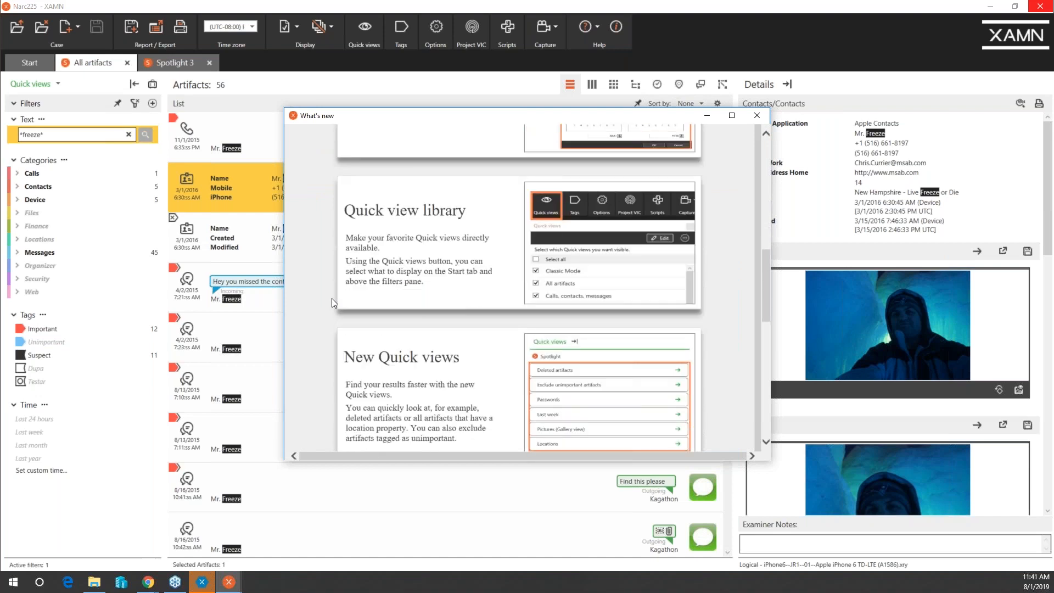
{"action": "scroll", "coordinate": [331, 298], "scroll_direction": "down", "scroll_amount": 5}
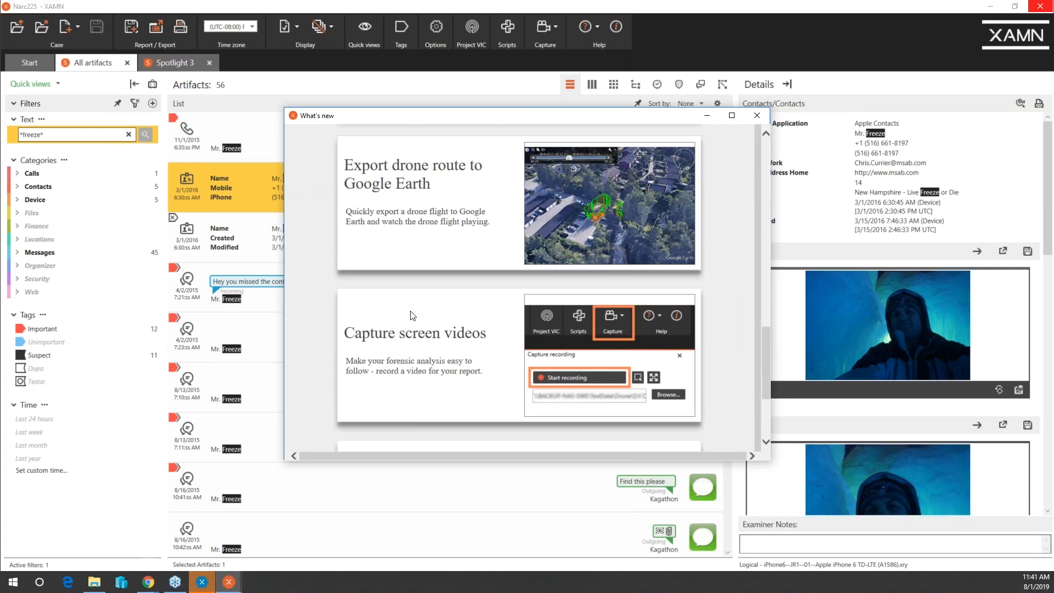
{"action": "scroll", "coordinate": [412, 314], "scroll_direction": "down", "scroll_amount": 1}
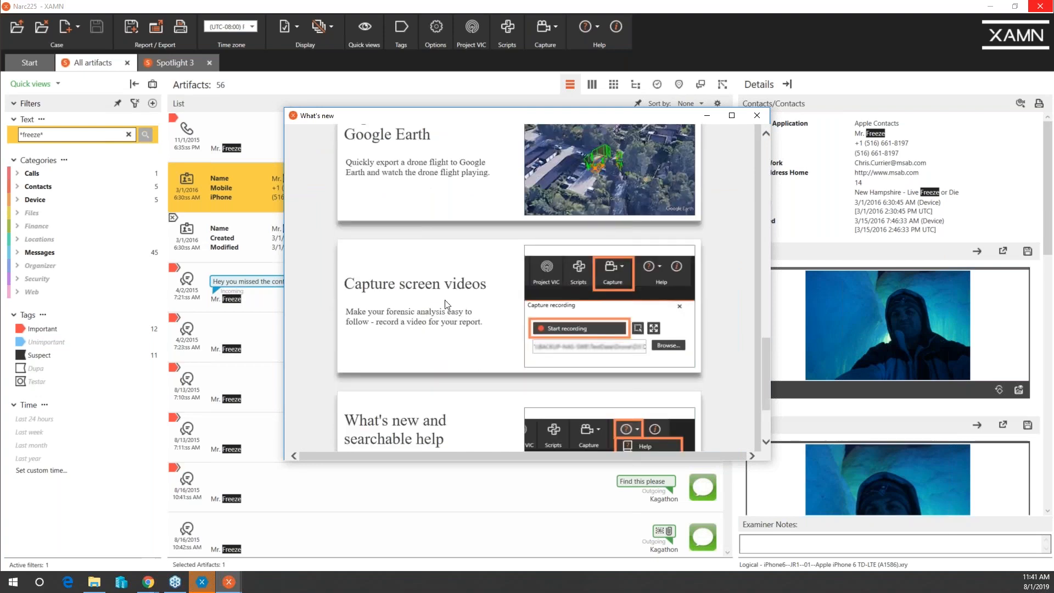
{"action": "scroll", "coordinate": [446, 304], "scroll_direction": "down", "scroll_amount": 1}
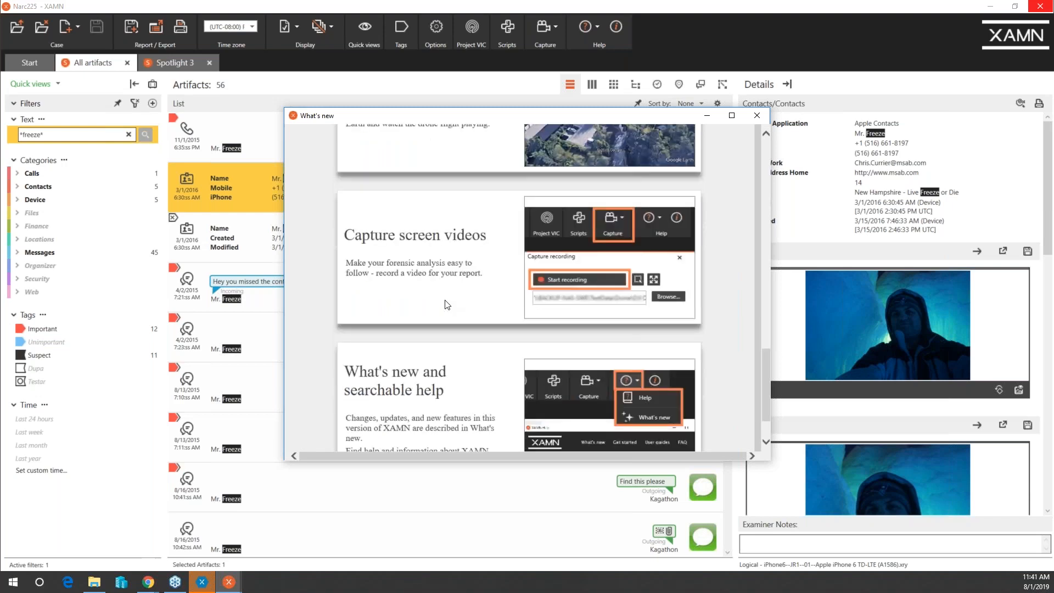
{"action": "scroll", "coordinate": [448, 305], "scroll_direction": "down", "scroll_amount": 1}
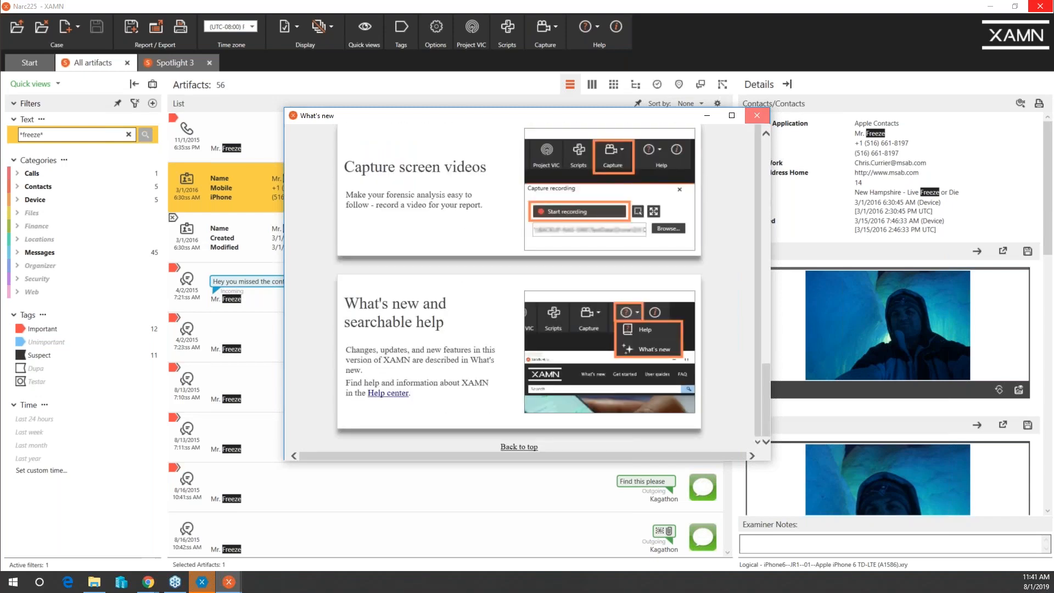
{"action": "left_click", "coordinate": [757, 115]}
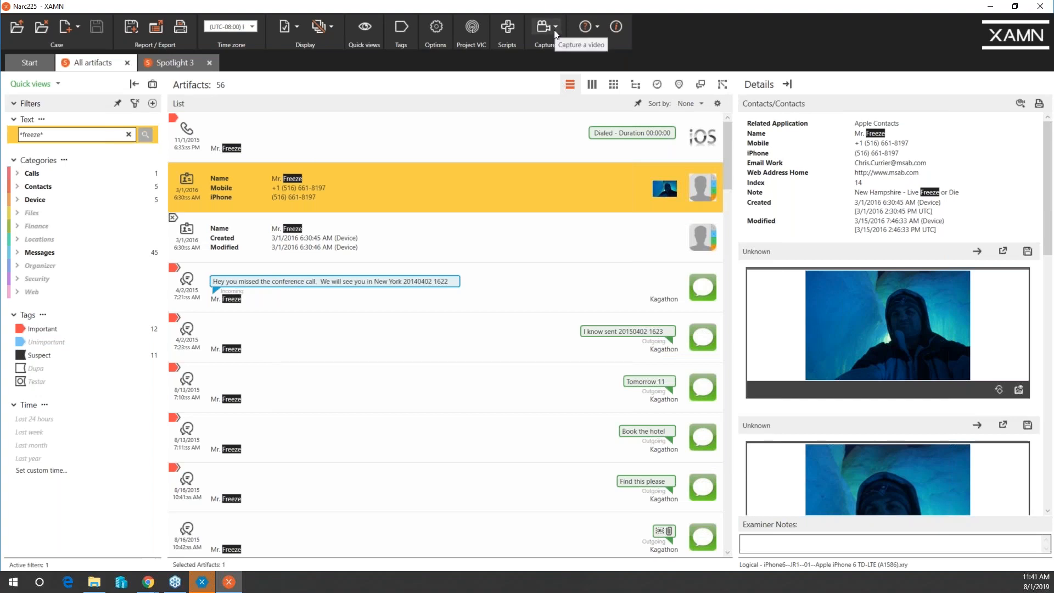
Set up a screen video capture with its frame fitted over the upper artifact list, closing it without recording.
{"action": "left_click", "coordinate": [555, 29]}
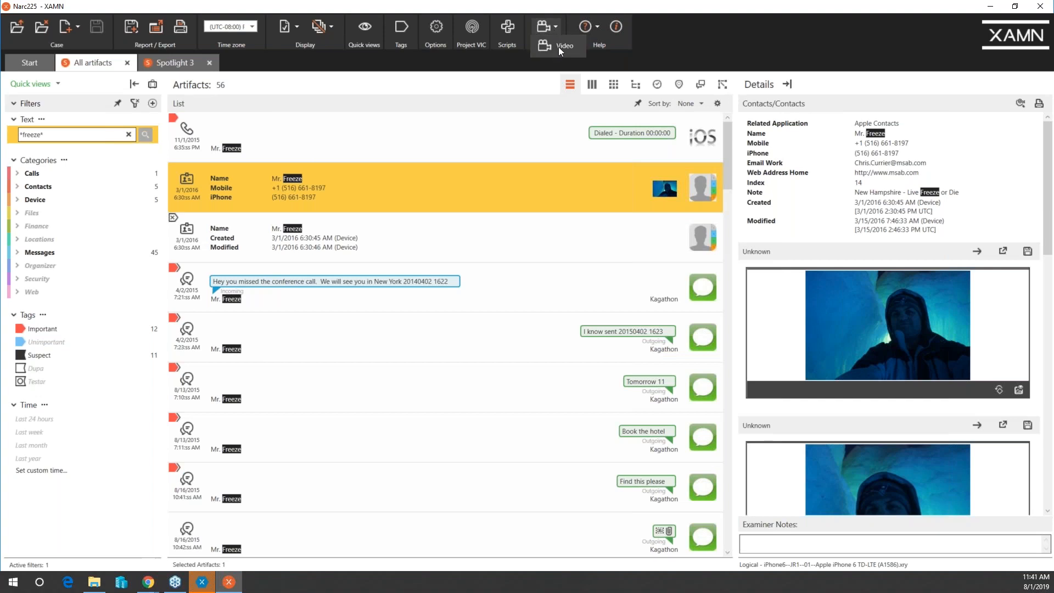
{"action": "left_click", "coordinate": [558, 47]}
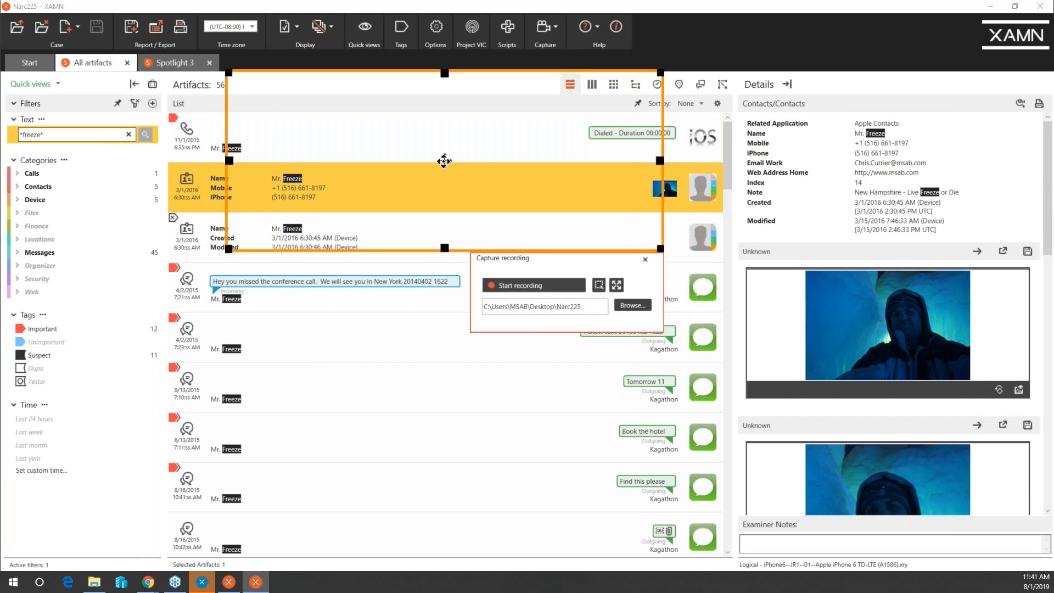
{"action": "left_click_drag", "start_coordinate": [445, 161], "coordinate": [369, 162]}
{"action": "left_click_drag", "start_coordinate": [584, 250], "coordinate": [727, 328]}
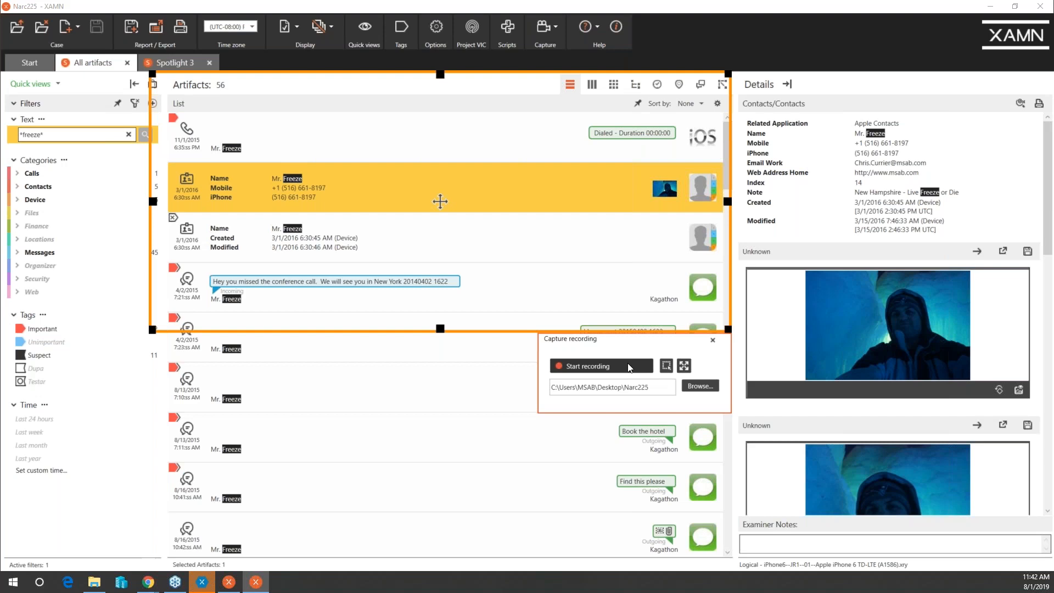
{"action": "left_click", "coordinate": [713, 341]}
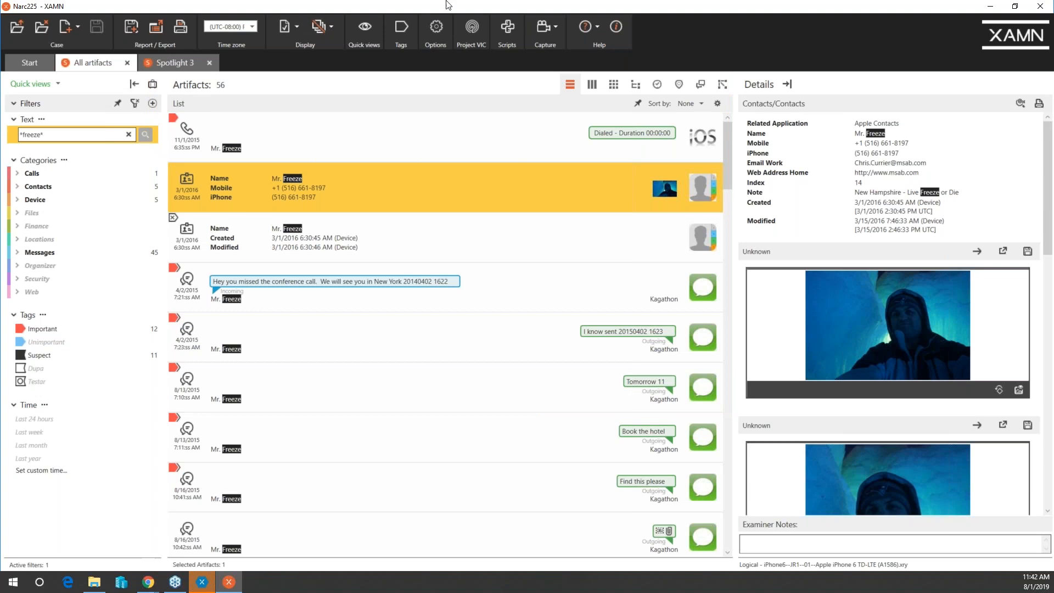
View the display options for known data and duplicate artifacts and the list of visible quick views, leaving all settings as they are.
{"action": "left_click", "coordinate": [295, 28]}
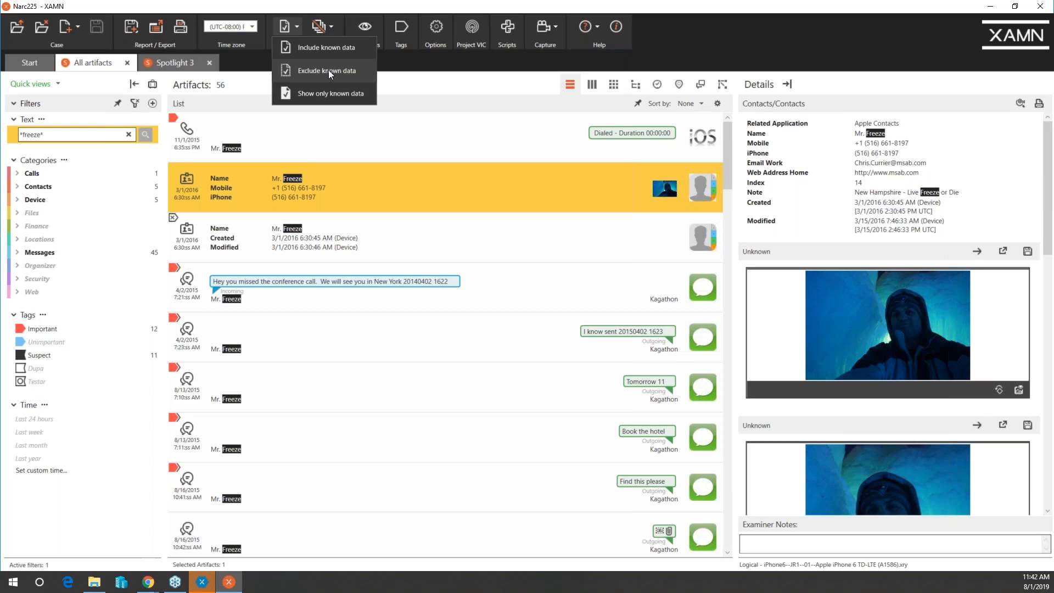
{"action": "left_click", "coordinate": [332, 30]}
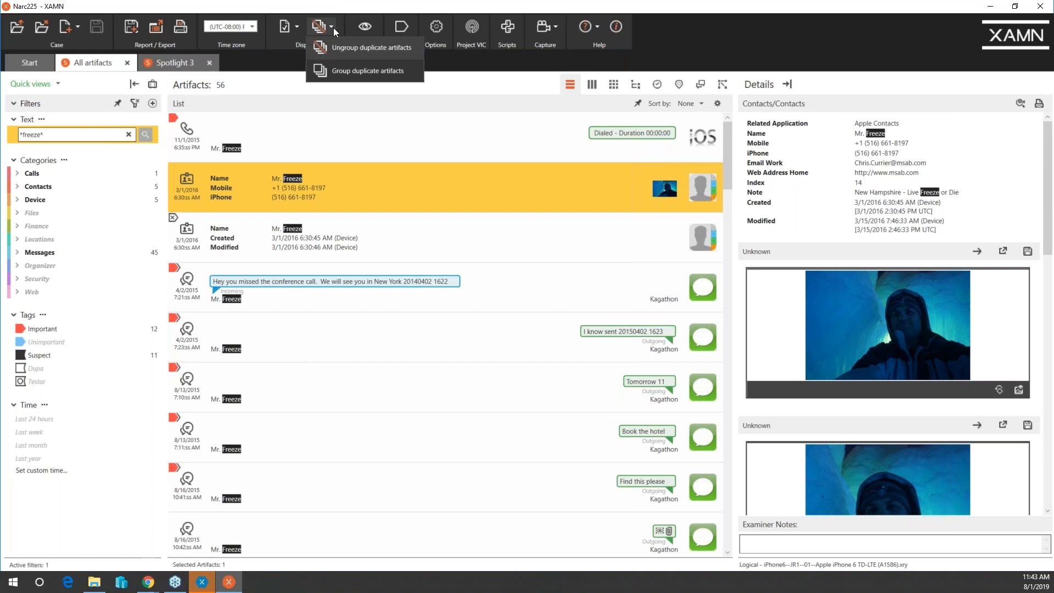
{"action": "left_click", "coordinate": [341, 8]}
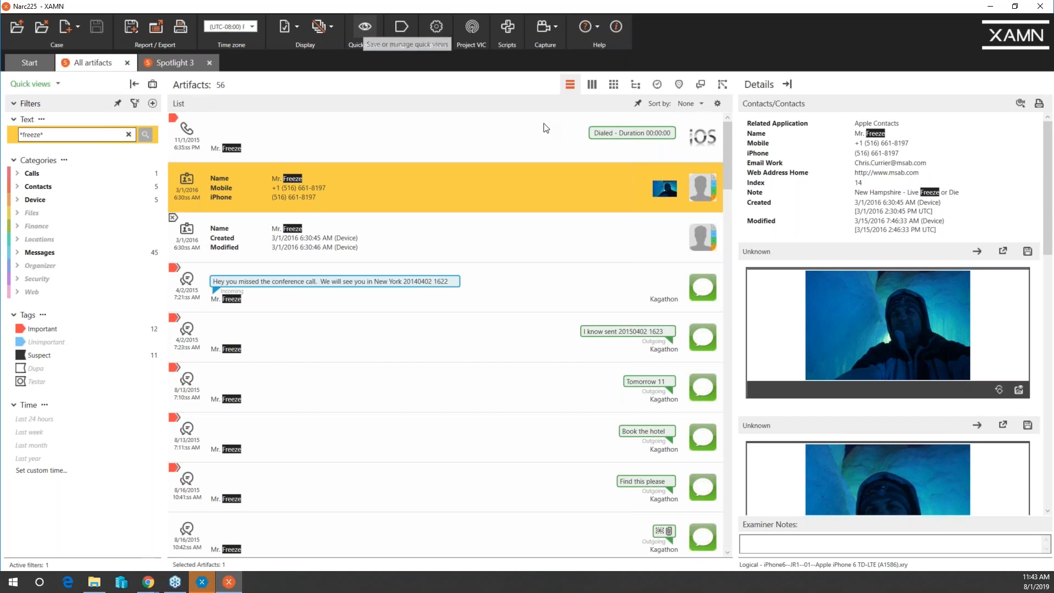
{"action": "left_click_drag", "start_coordinate": [222, 64], "coordinate": [492, 88]}
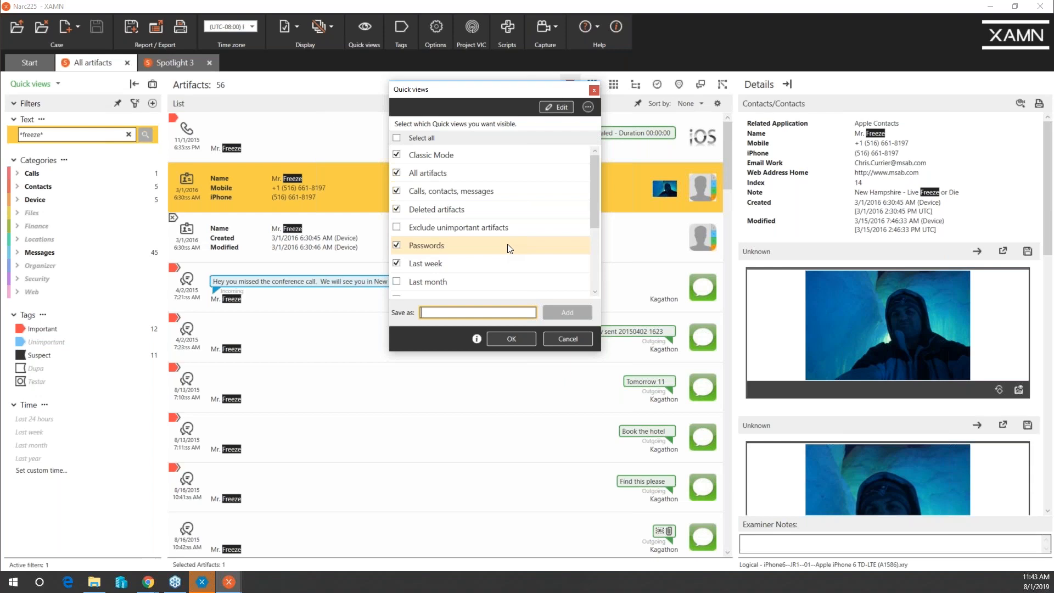
{"action": "left_click", "coordinate": [594, 90]}
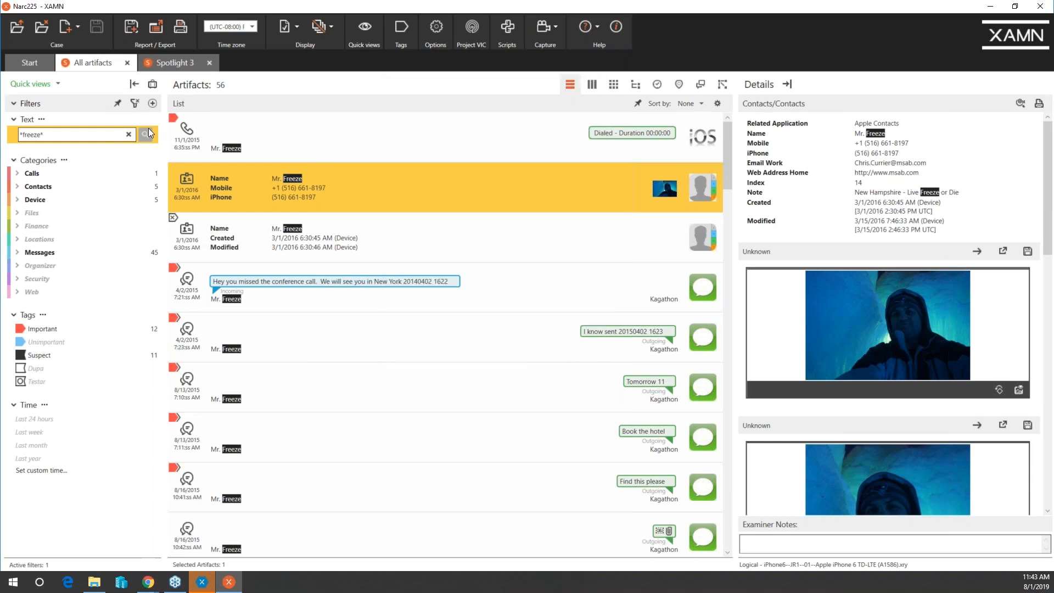
Open another All artifacts view of the Narc225 case and add an Apps filter to it.
{"action": "left_click", "coordinate": [38, 64]}
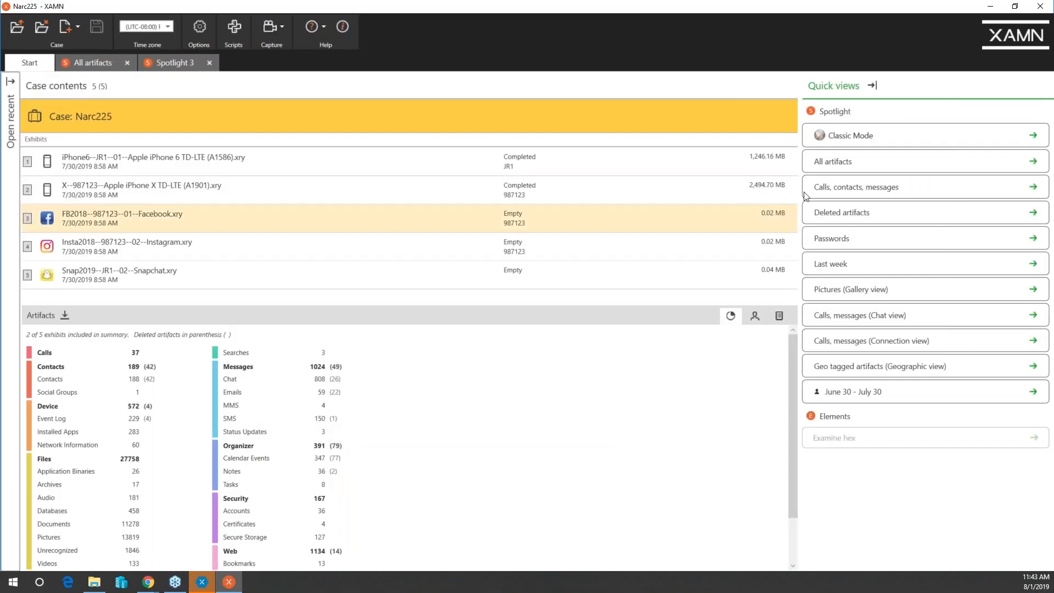
{"action": "left_click", "coordinate": [855, 164]}
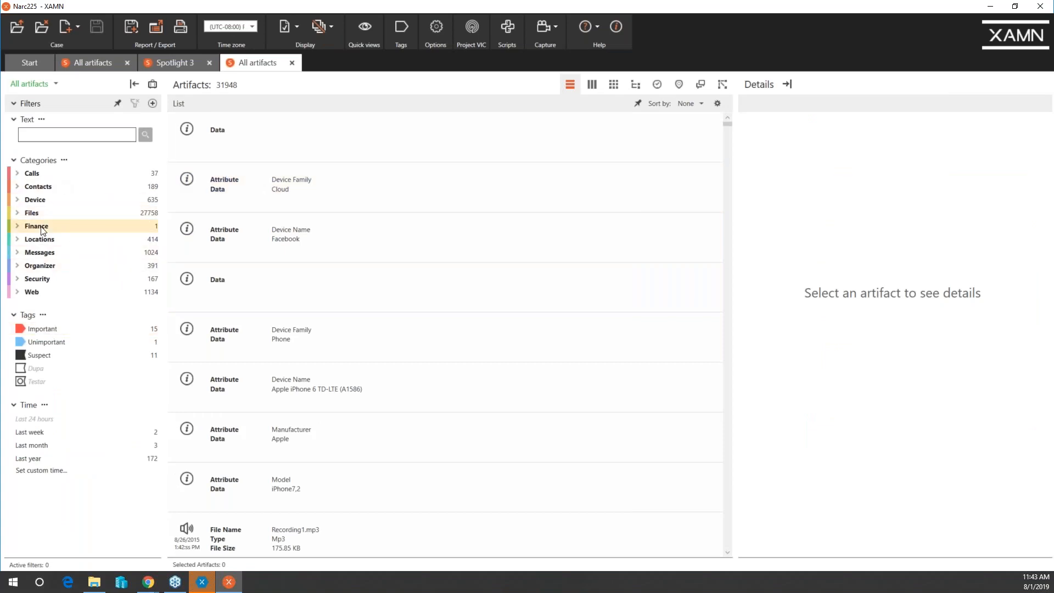
{"action": "left_click", "coordinate": [154, 104]}
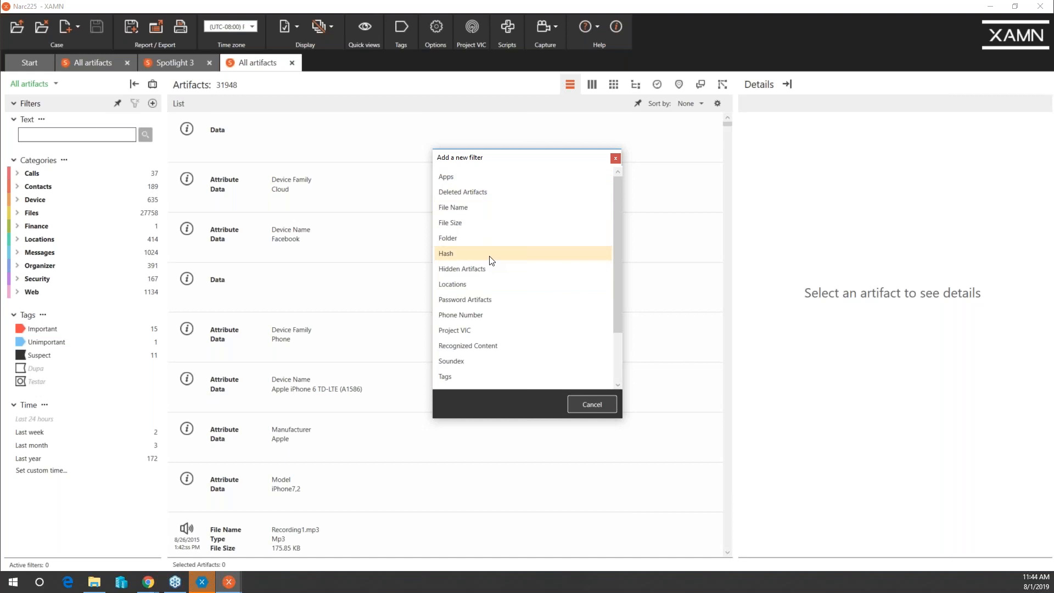
{"action": "scroll", "coordinate": [491, 260], "scroll_direction": "down", "scroll_amount": 2}
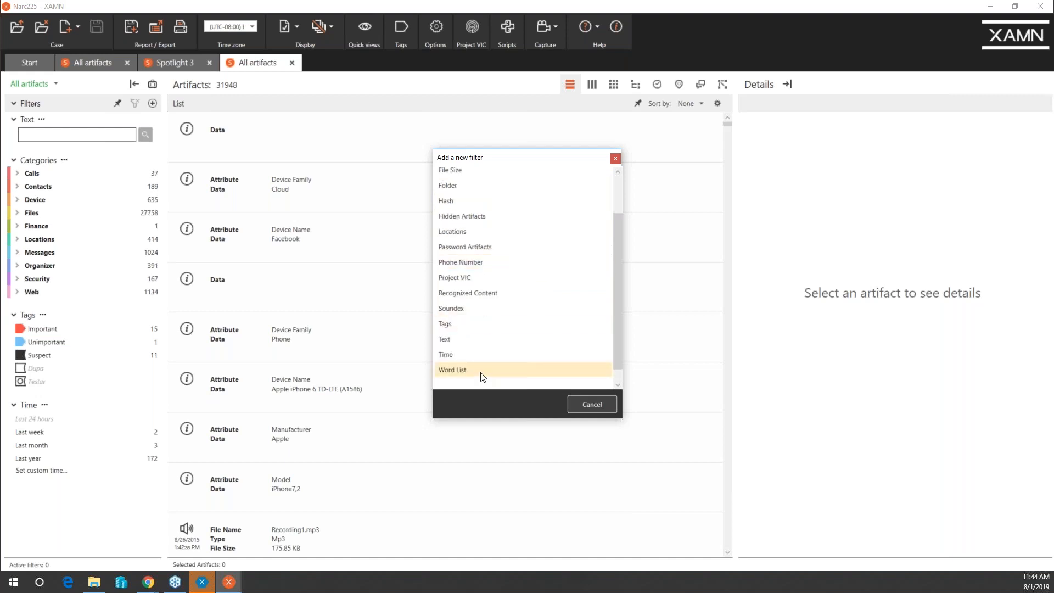
{"action": "scroll", "coordinate": [523, 346], "scroll_direction": "up", "scroll_amount": 2}
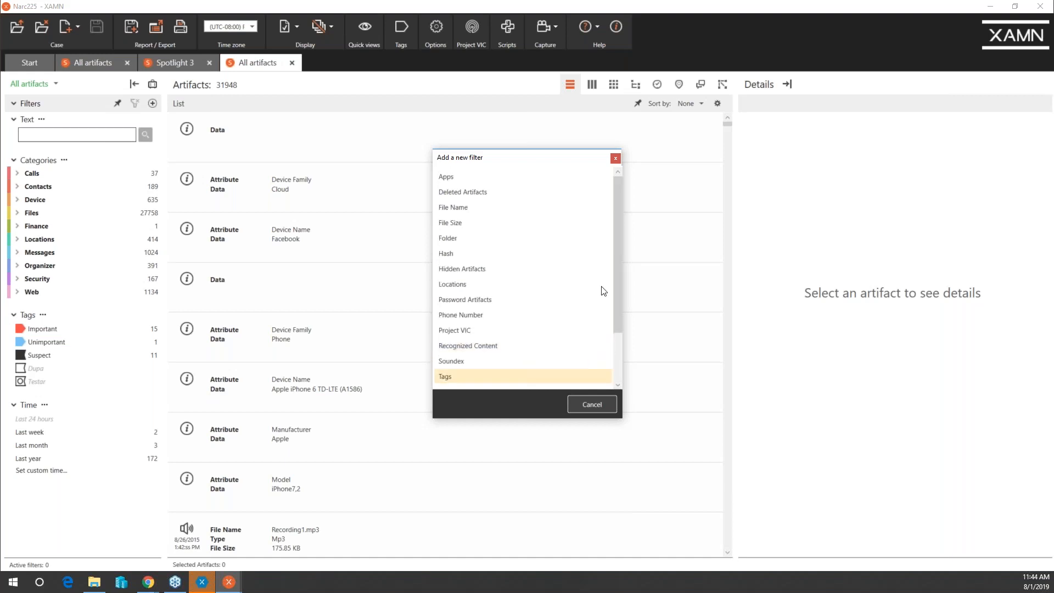
{"action": "left_click", "coordinate": [485, 182]}
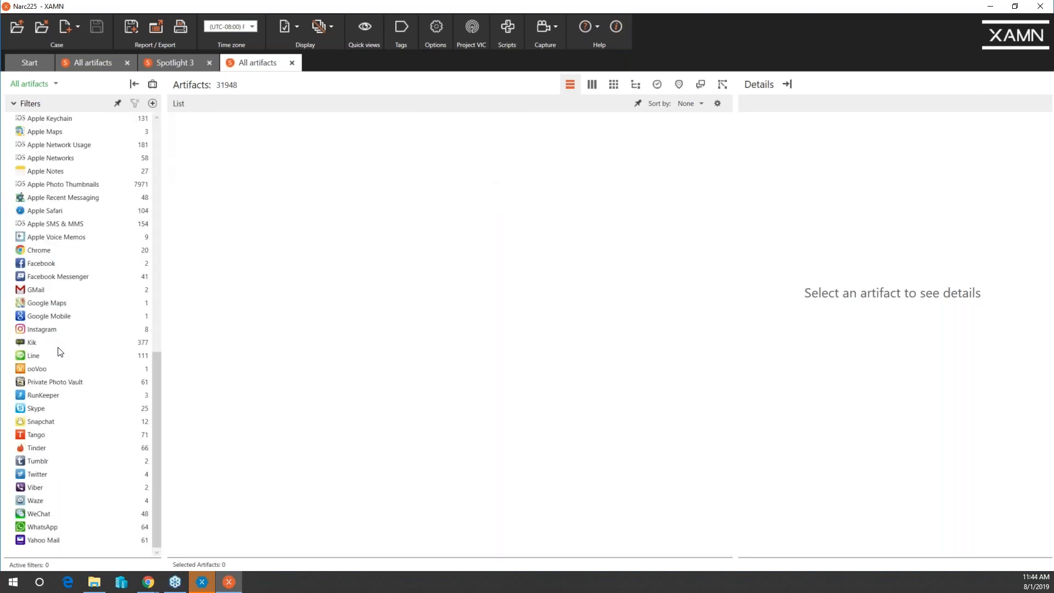
Filter the artifacts to the WhatsApp app and view the list of included exhibits, leaving the exhibit selection as it is.
{"action": "scroll", "coordinate": [68, 367], "scroll_direction": "up", "scroll_amount": 3}
{"action": "scroll", "coordinate": [75, 375], "scroll_direction": "up", "scroll_amount": 6}
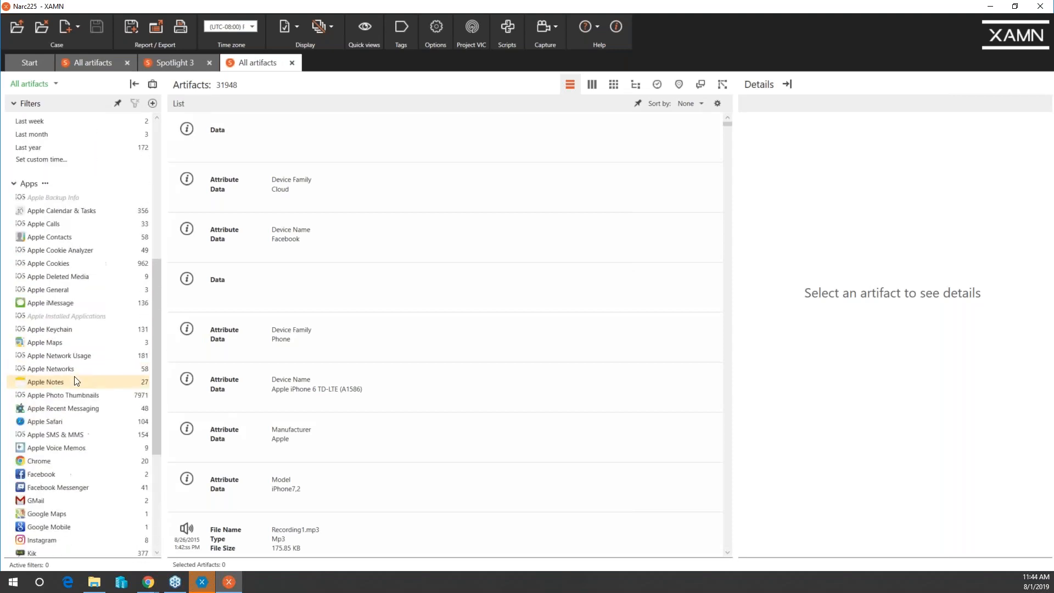
{"action": "scroll", "coordinate": [78, 371], "scroll_direction": "down", "scroll_amount": 4}
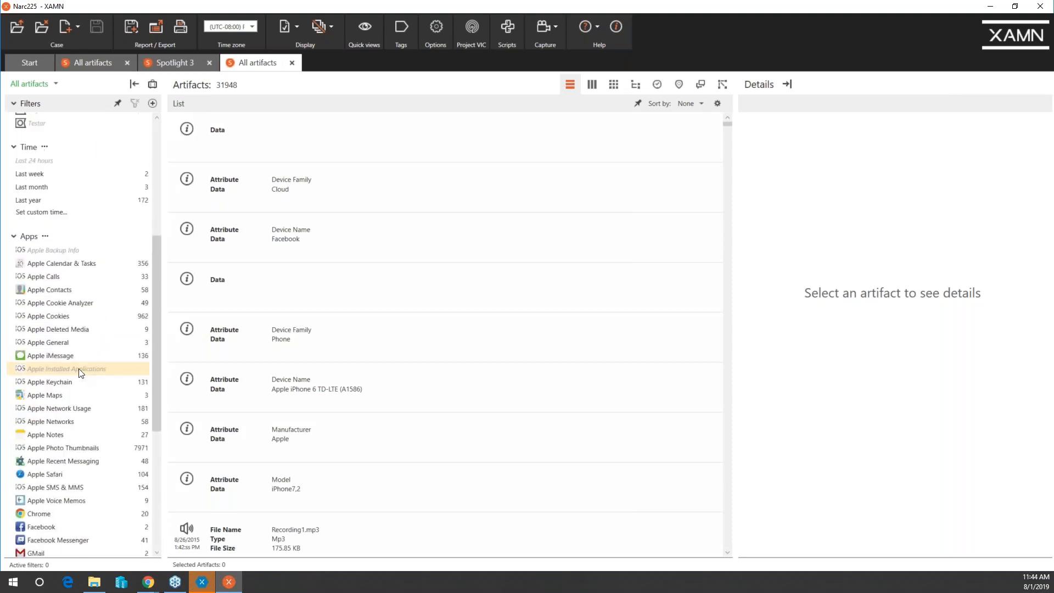
{"action": "scroll", "coordinate": [78, 371], "scroll_direction": "down", "scroll_amount": 1}
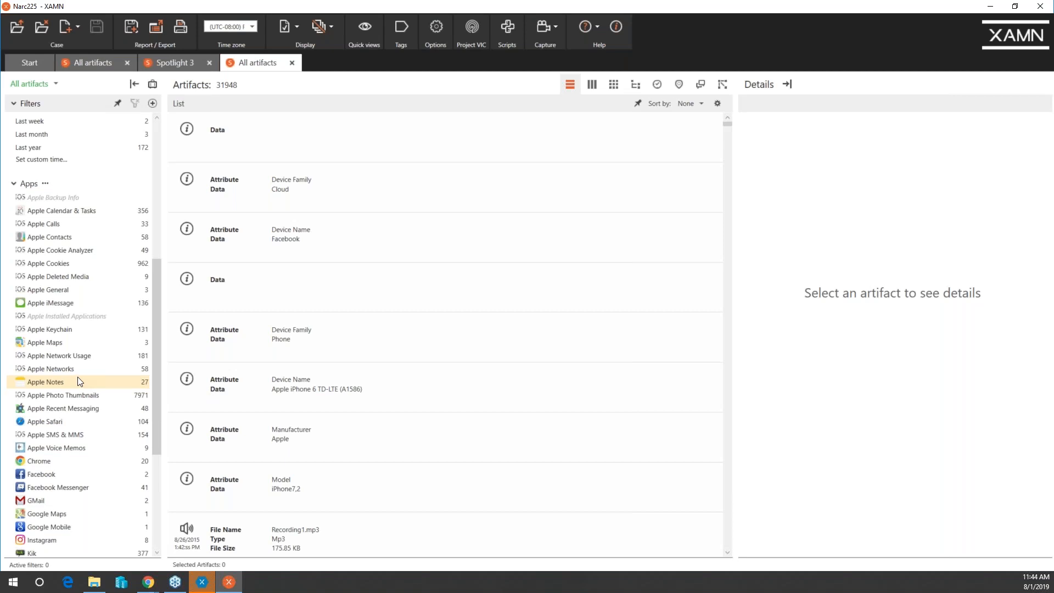
{"action": "scroll", "coordinate": [77, 383], "scroll_direction": "down", "scroll_amount": 2}
{"action": "scroll", "coordinate": [77, 381], "scroll_direction": "down", "scroll_amount": 6}
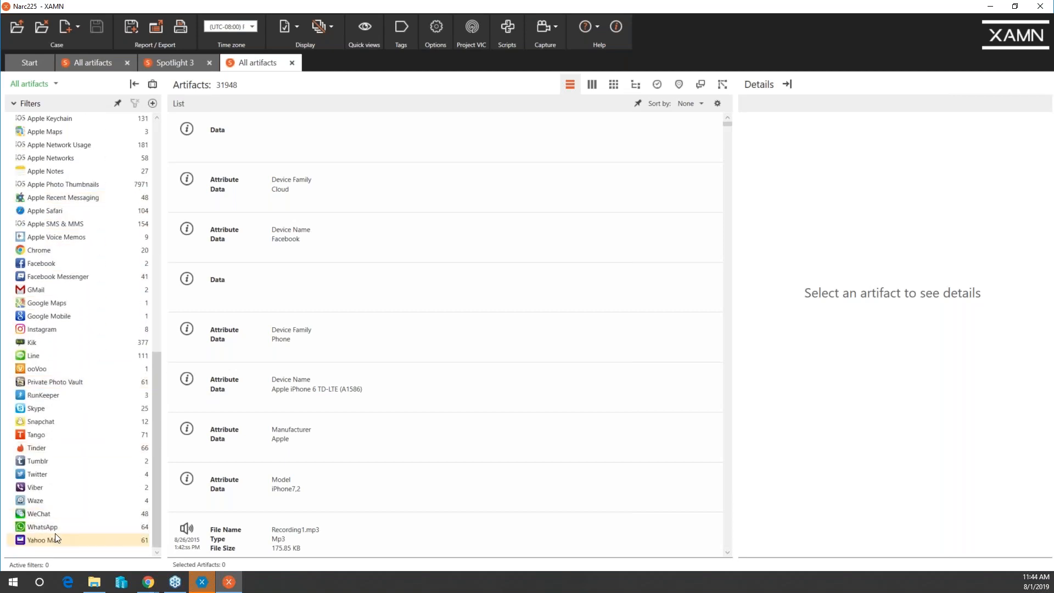
{"action": "left_click", "coordinate": [44, 527]}
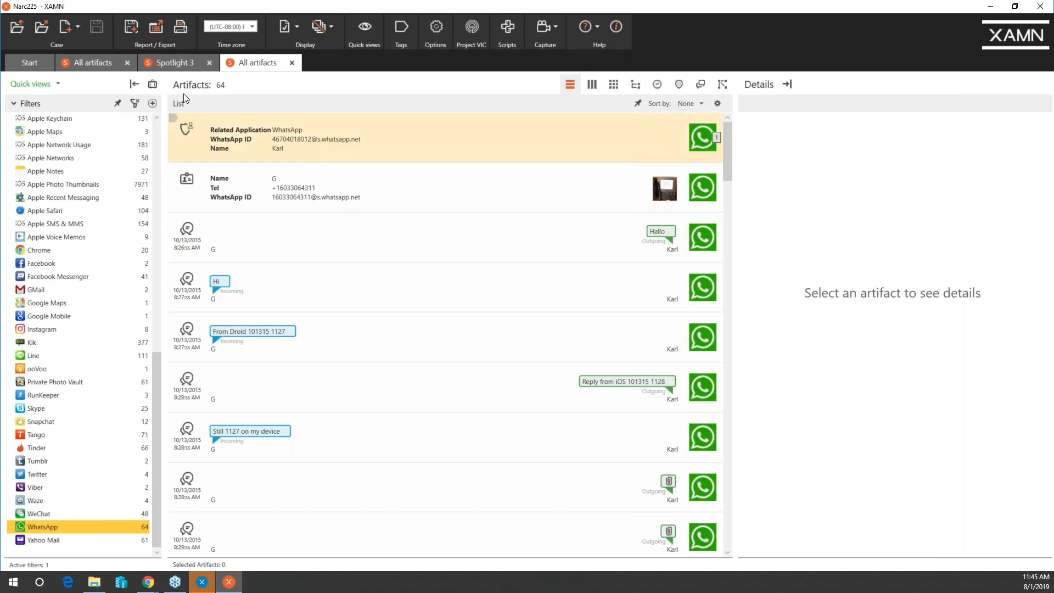
{"action": "left_click", "coordinate": [153, 86]}
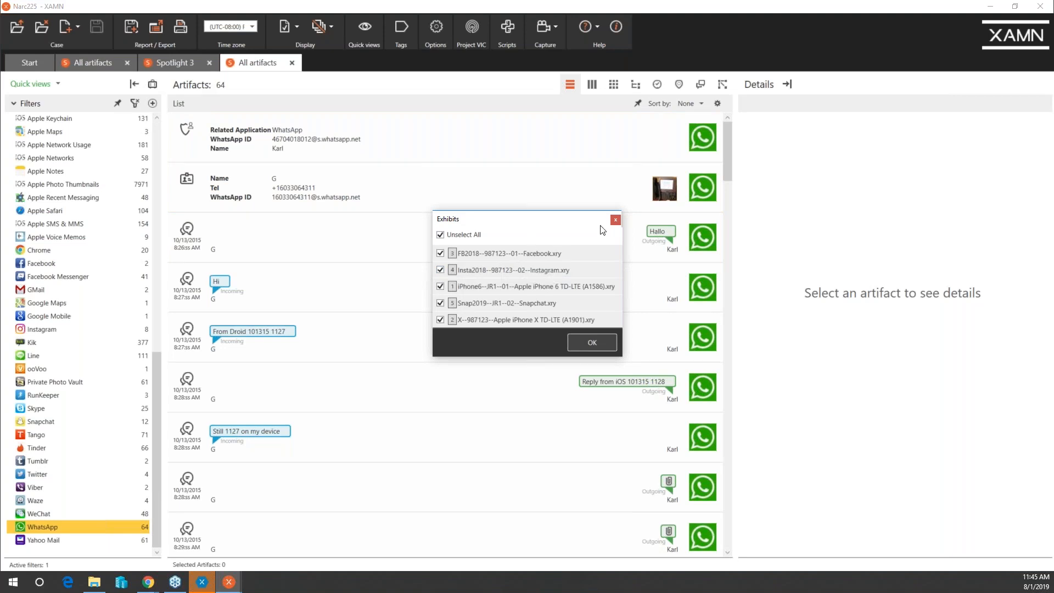
{"action": "left_click", "coordinate": [615, 221]}
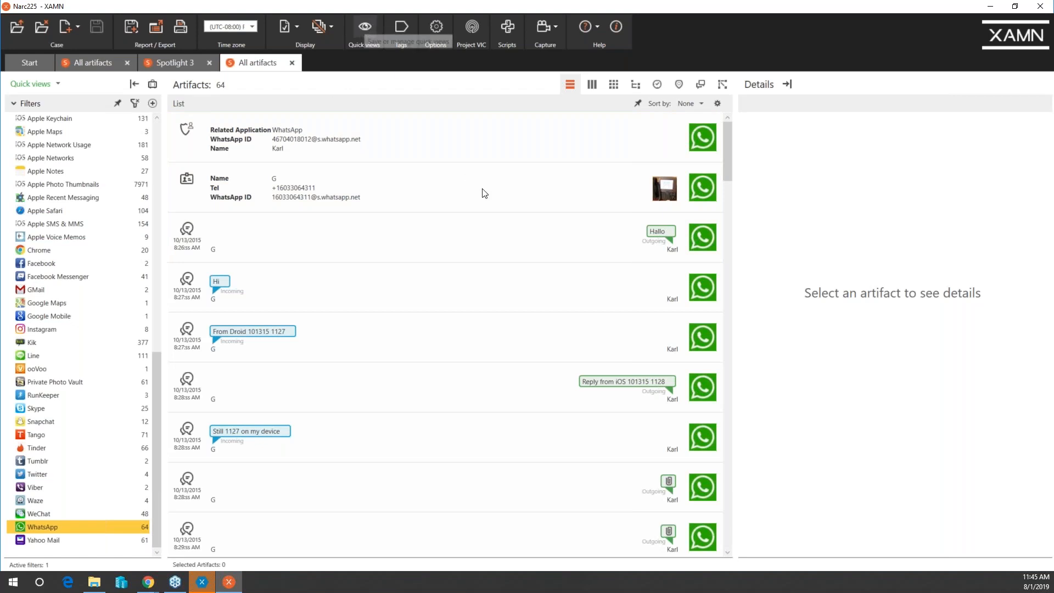
Save the WhatsApp-filtered view as a quick view named "Whats a" and look for it among the case's start page quick views.
{"action": "left_click_drag", "start_coordinate": [207, 69], "coordinate": [578, 130]}
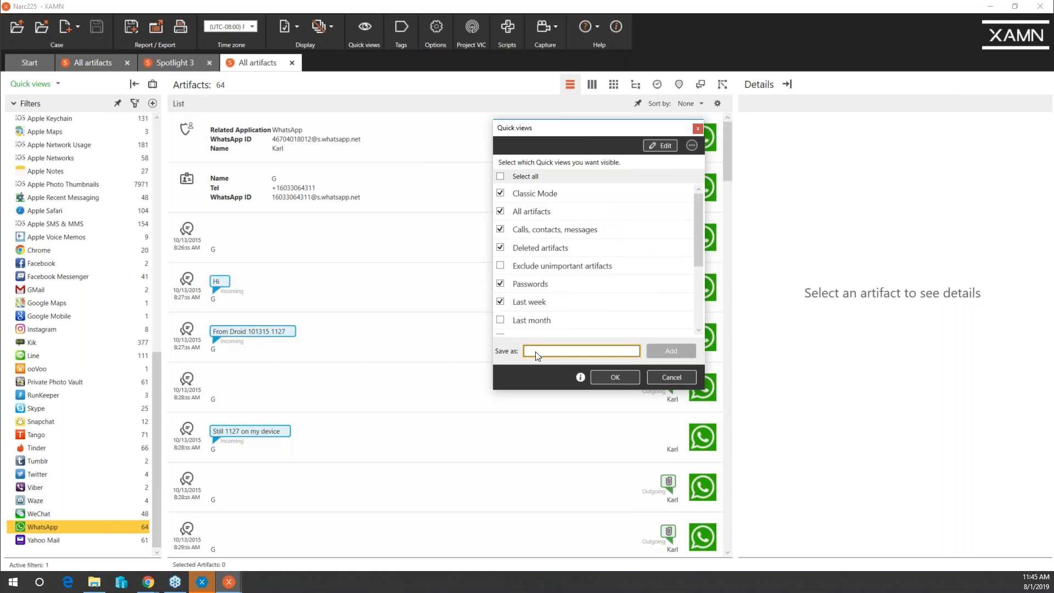
{"action": "type", "text": "What"}
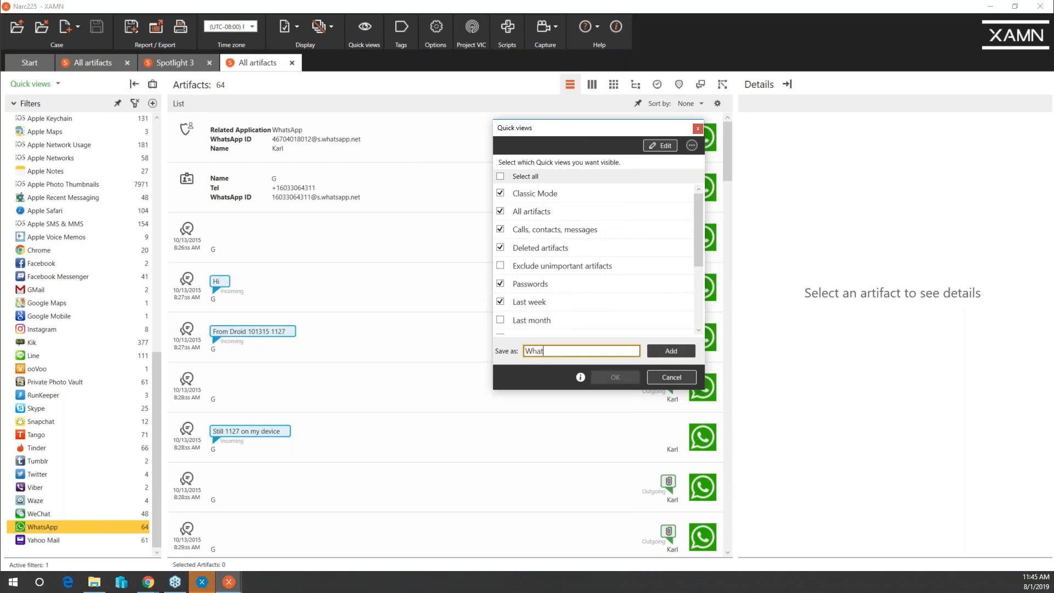
{"action": "type", "text": "s a"}
{"action": "key", "text": "Return"}
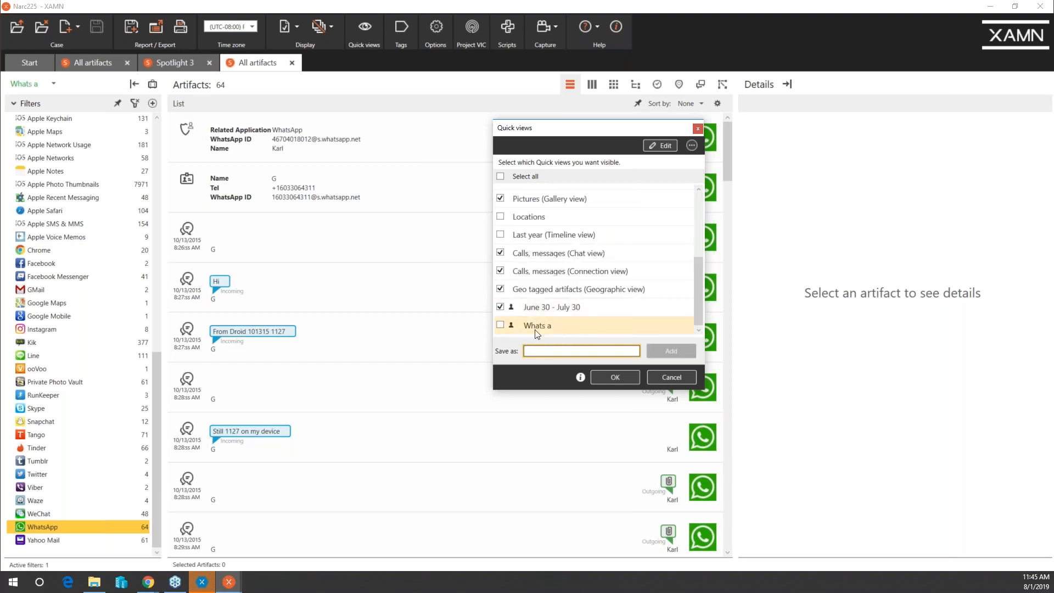
{"action": "left_click", "coordinate": [500, 178]}
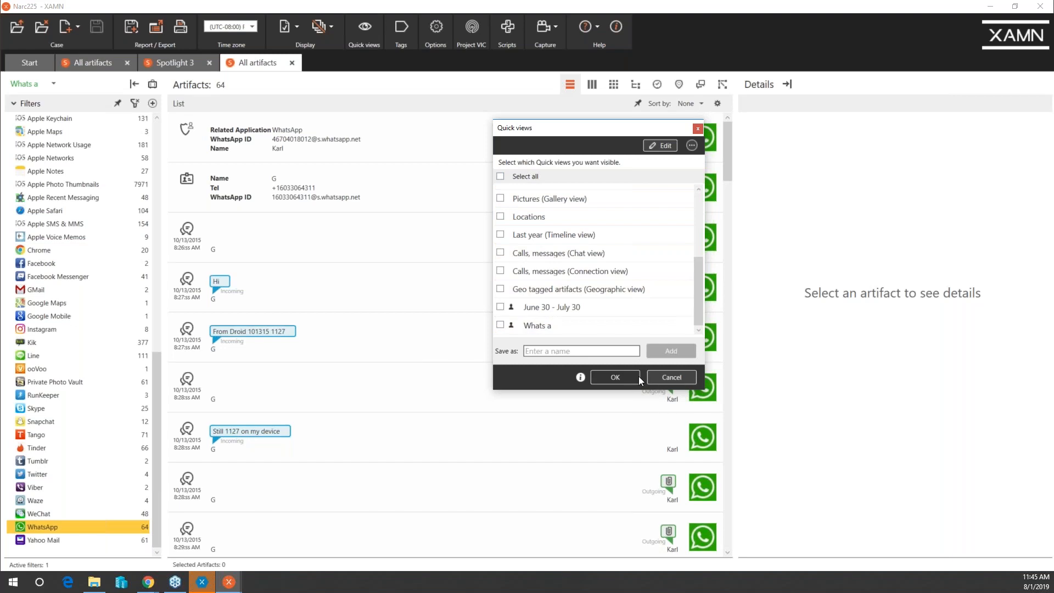
{"action": "left_click", "coordinate": [37, 65]}
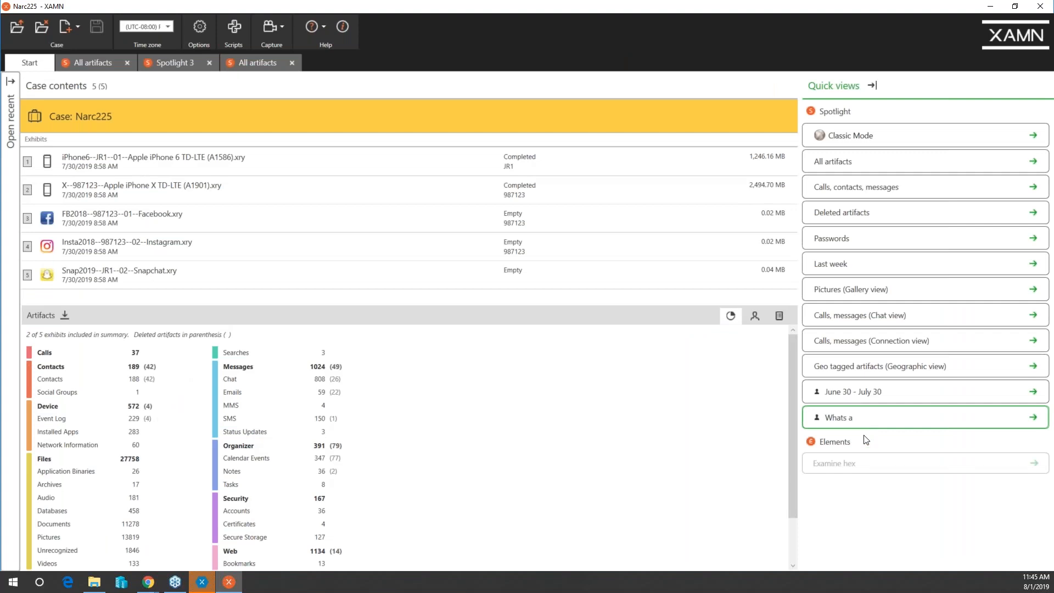
{"action": "left_click", "coordinate": [258, 62]}
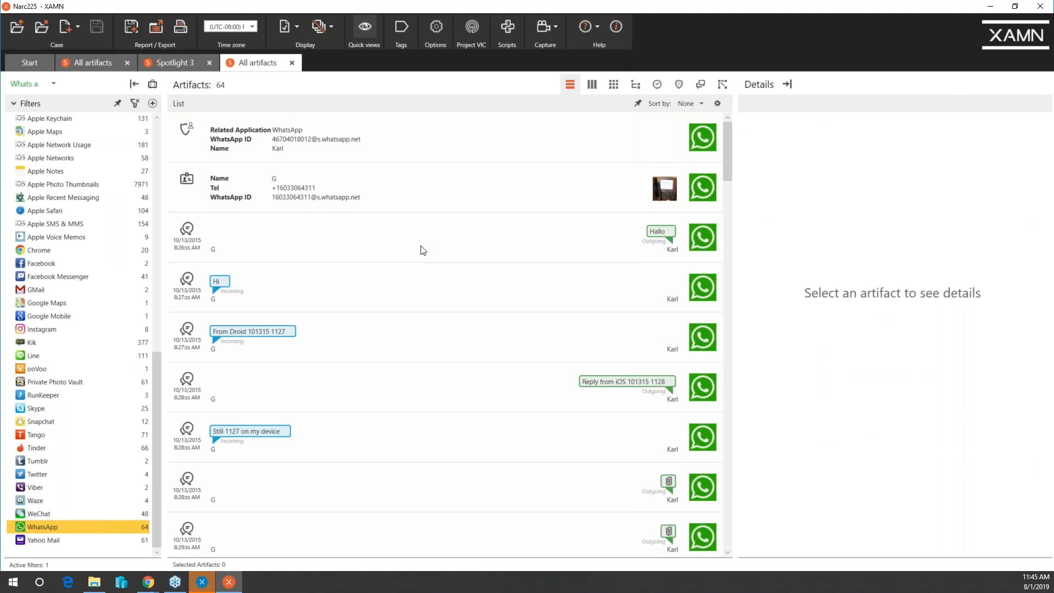
Select only Whats a in the quick views list and view the import and export choices, closing without exporting or saving.
{"action": "left_click_drag", "start_coordinate": [268, 69], "coordinate": [578, 136]}
{"action": "left_click", "coordinate": [440, 198]}
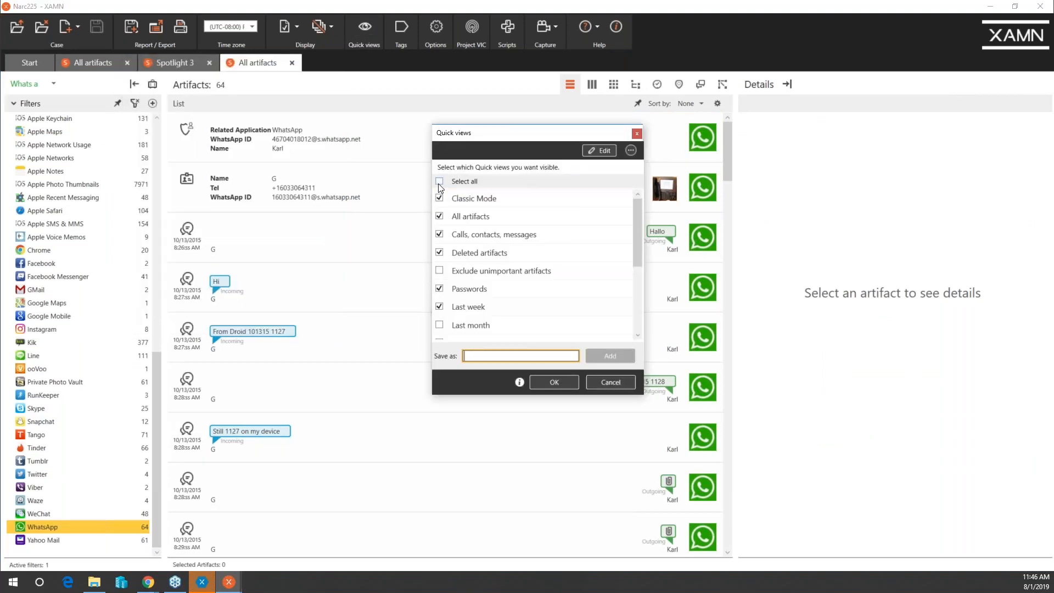
{"action": "scroll", "coordinate": [502, 263], "scroll_direction": "down", "scroll_amount": 5}
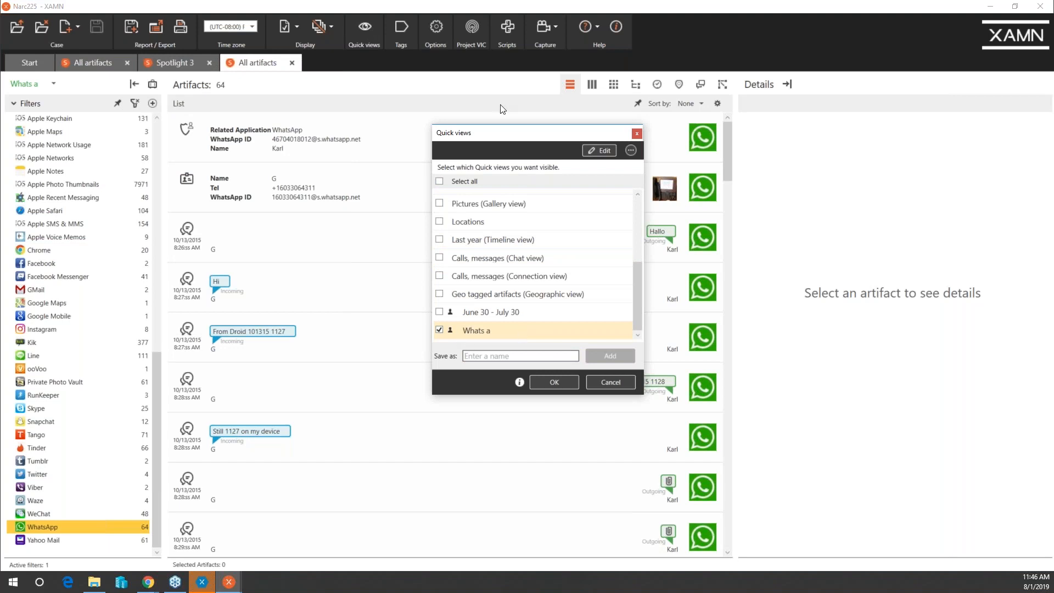
{"action": "left_click_drag", "start_coordinate": [502, 127], "coordinate": [491, 89]}
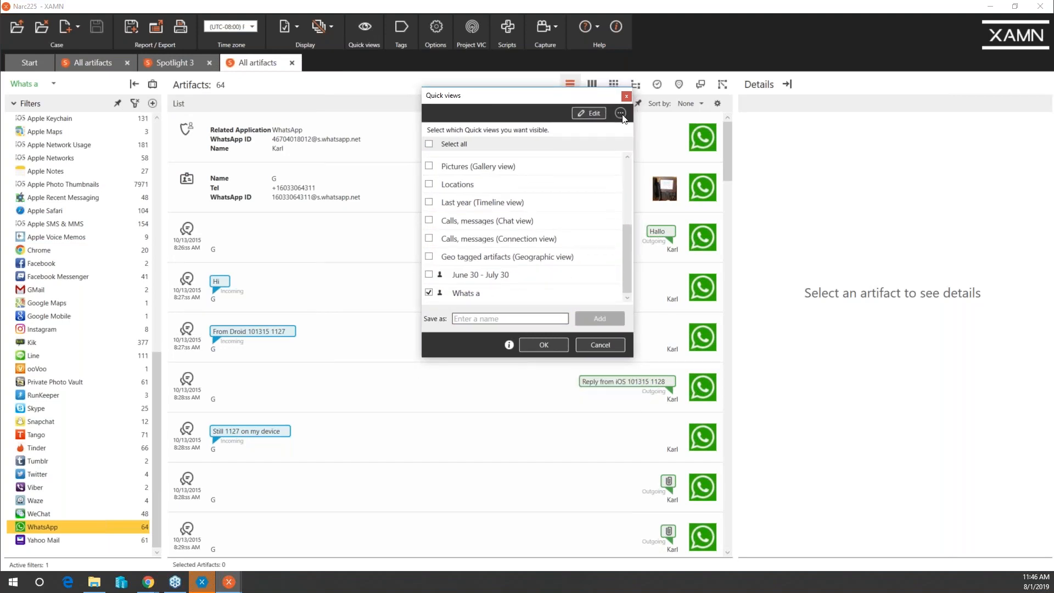
{"action": "left_click", "coordinate": [621, 114]}
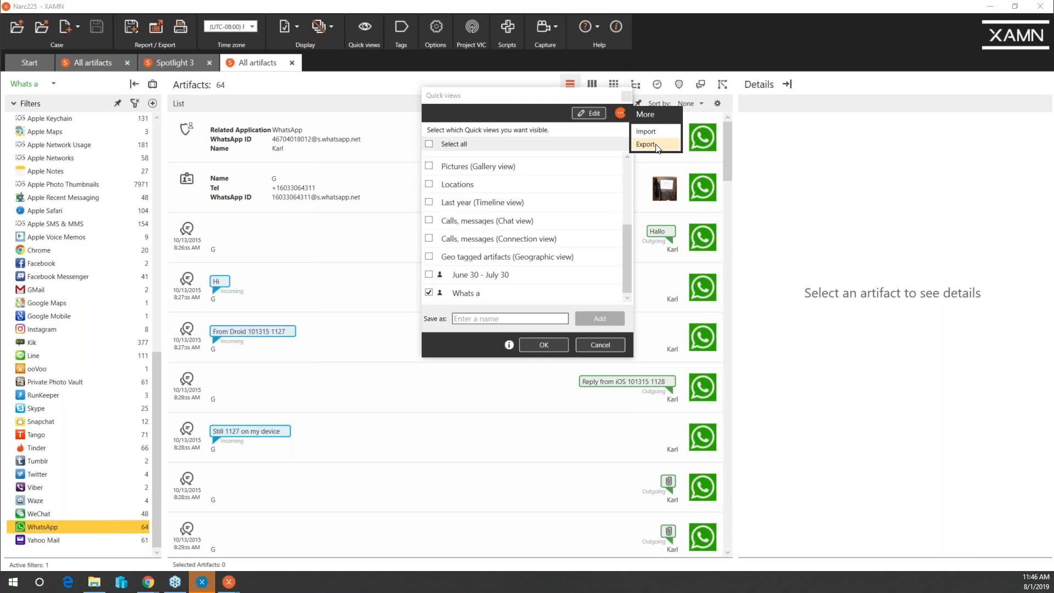
{"action": "left_click", "coordinate": [624, 98]}
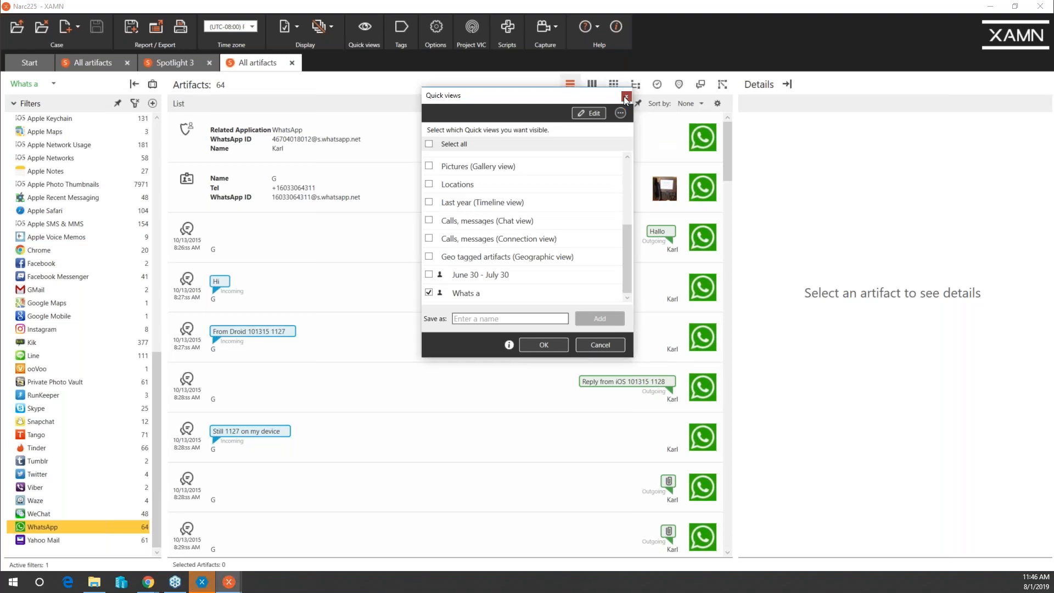
{"action": "left_click", "coordinate": [625, 98]}
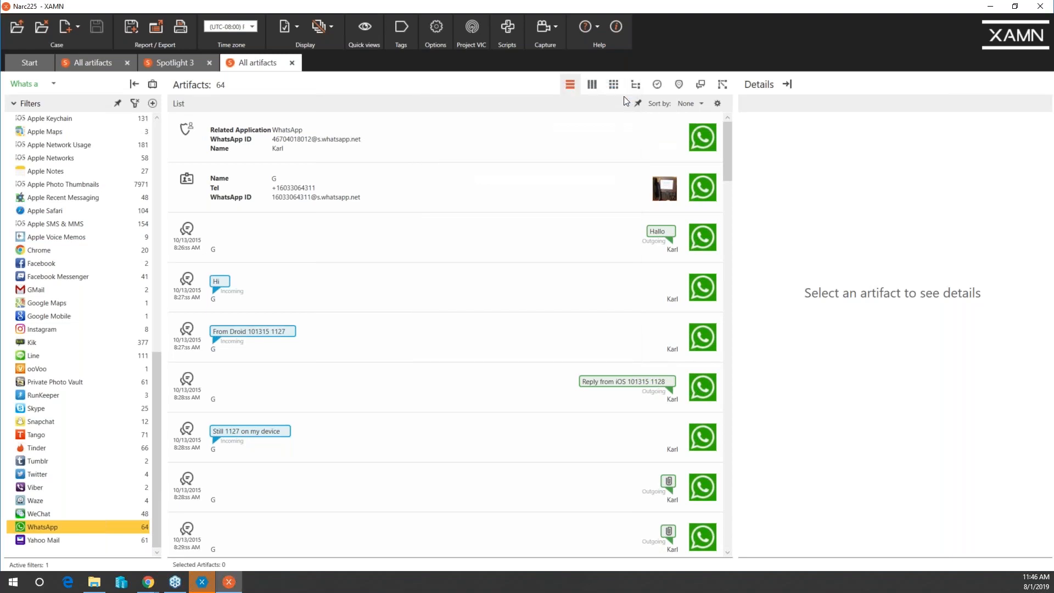
Switch to the Geo tagged artifacts (Geographic view) quick view and preview artifact markers across the United States.
{"action": "left_click", "coordinate": [54, 84]}
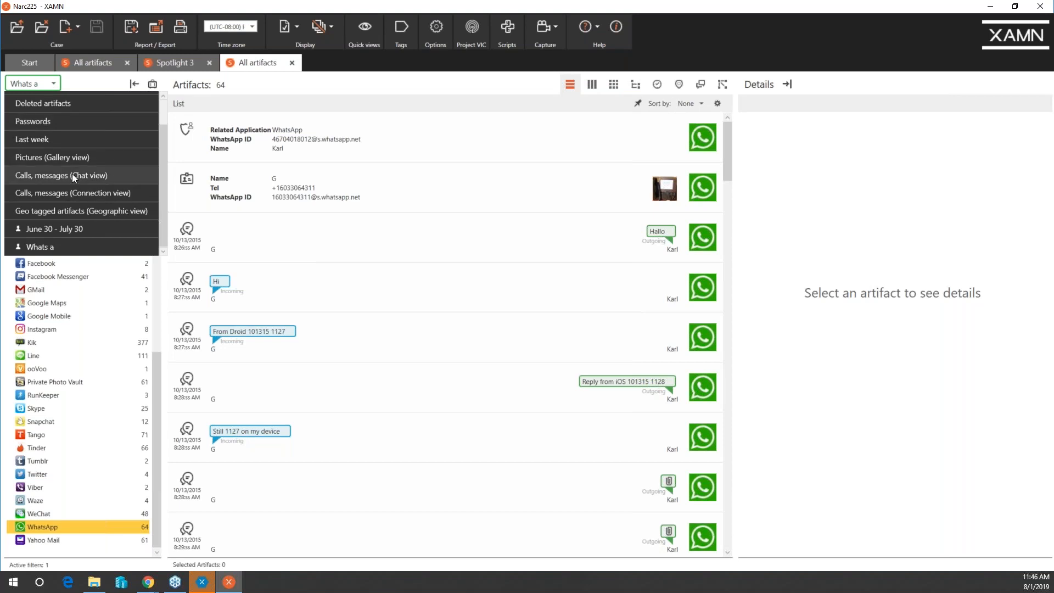
{"action": "left_click", "coordinate": [82, 210]}
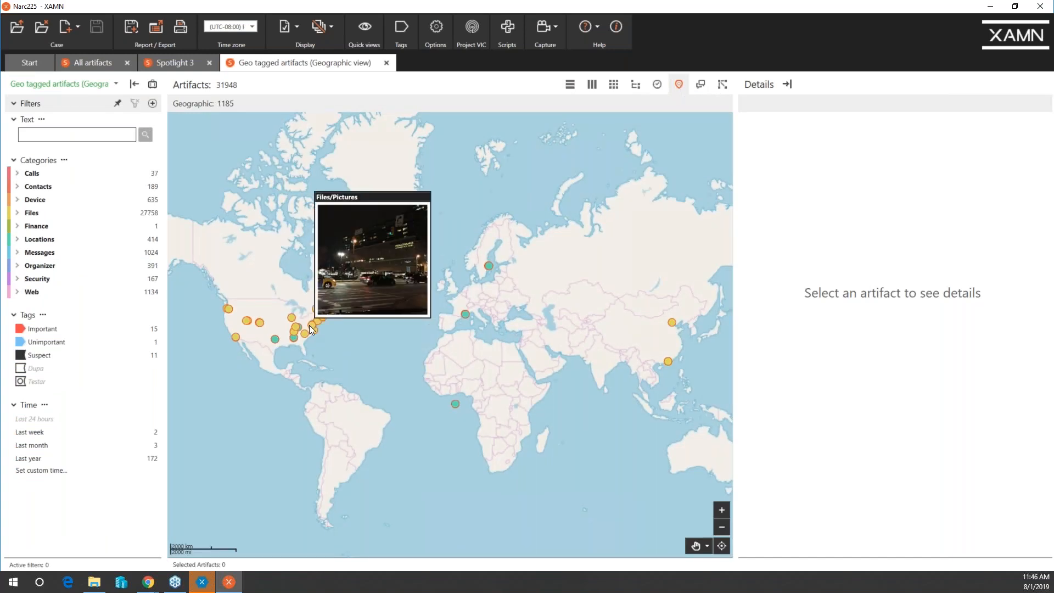
{"action": "mouse_move", "coordinate": [295, 331]}
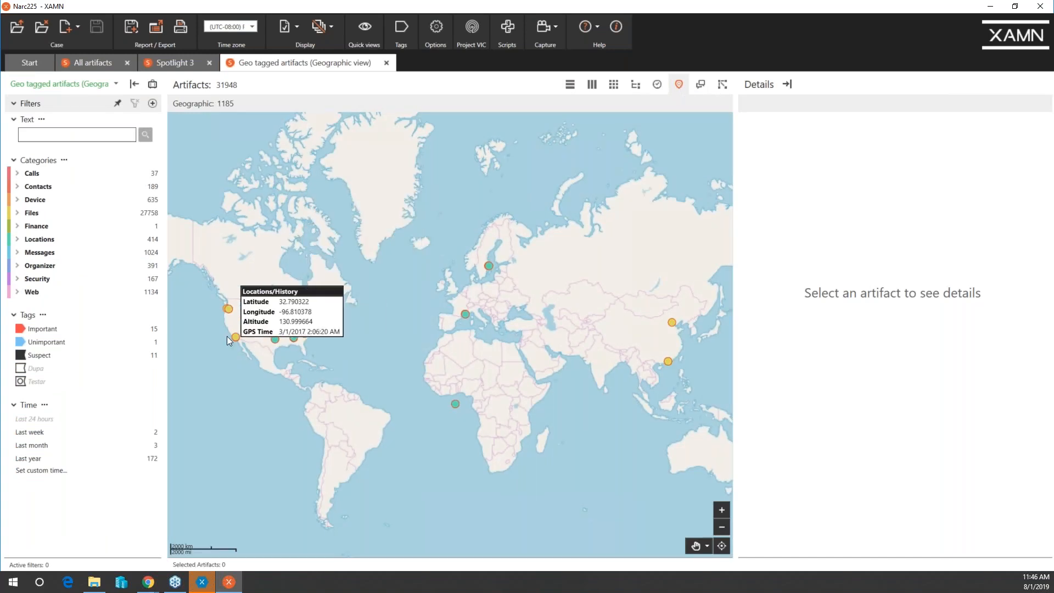
{"action": "mouse_move", "coordinate": [230, 308]}
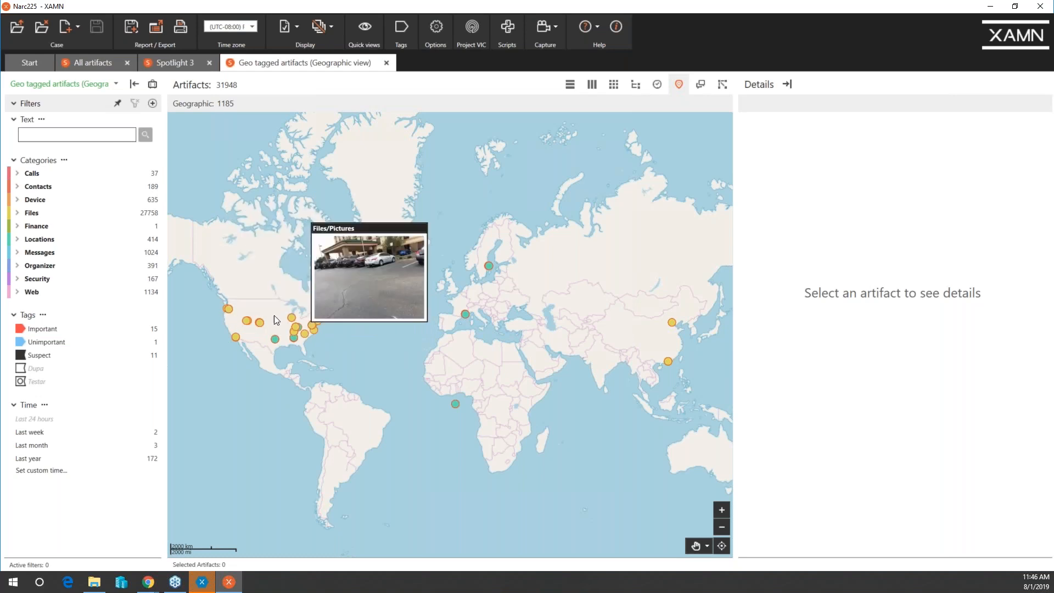
Select the video artifact at New York on the map, and play and stop its video in the details.
{"action": "scroll", "coordinate": [304, 316], "scroll_direction": "up", "scroll_amount": 3}
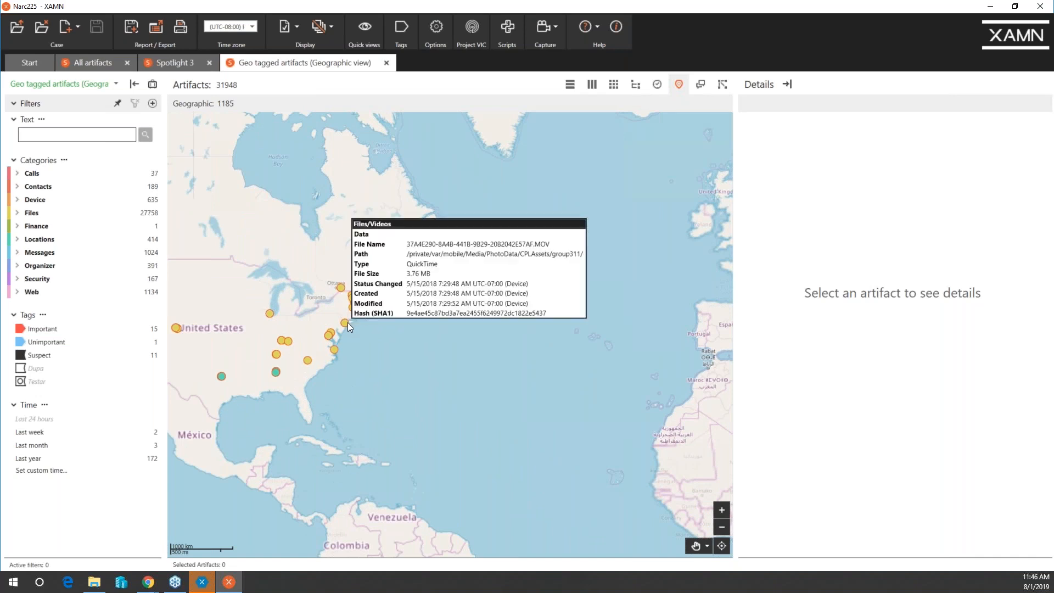
{"action": "scroll", "coordinate": [348, 322], "scroll_direction": "up", "scroll_amount": 2}
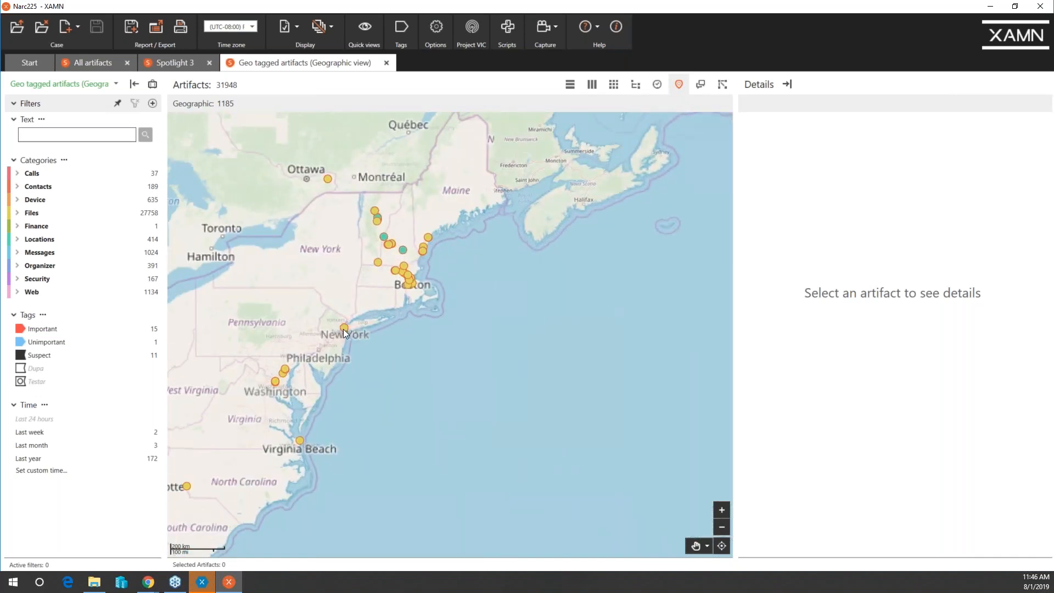
{"action": "left_click", "coordinate": [345, 328]}
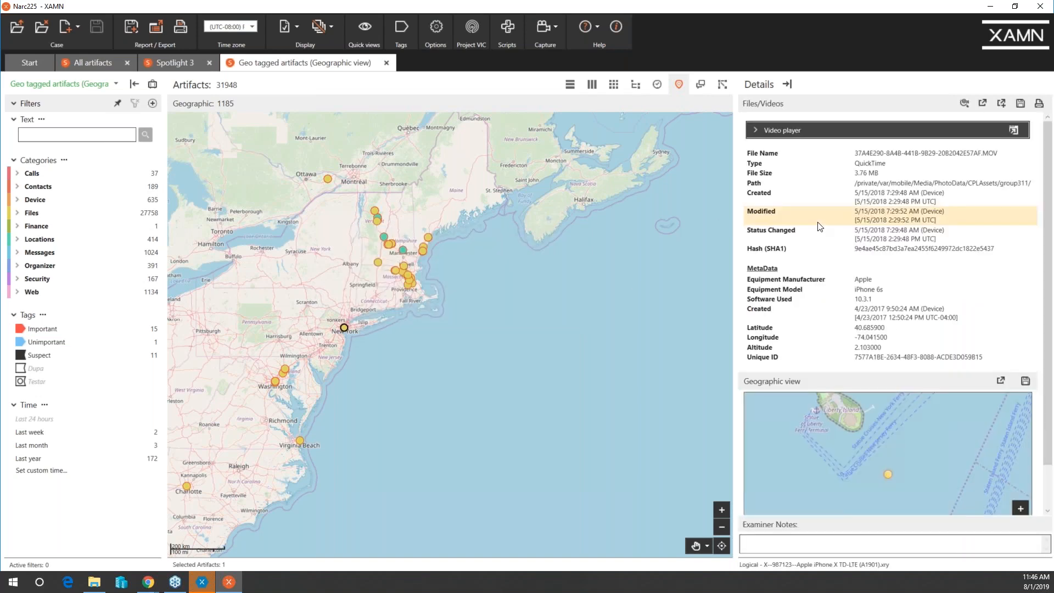
{"action": "left_click", "coordinate": [756, 131]}
{"action": "left_click", "coordinate": [759, 227]}
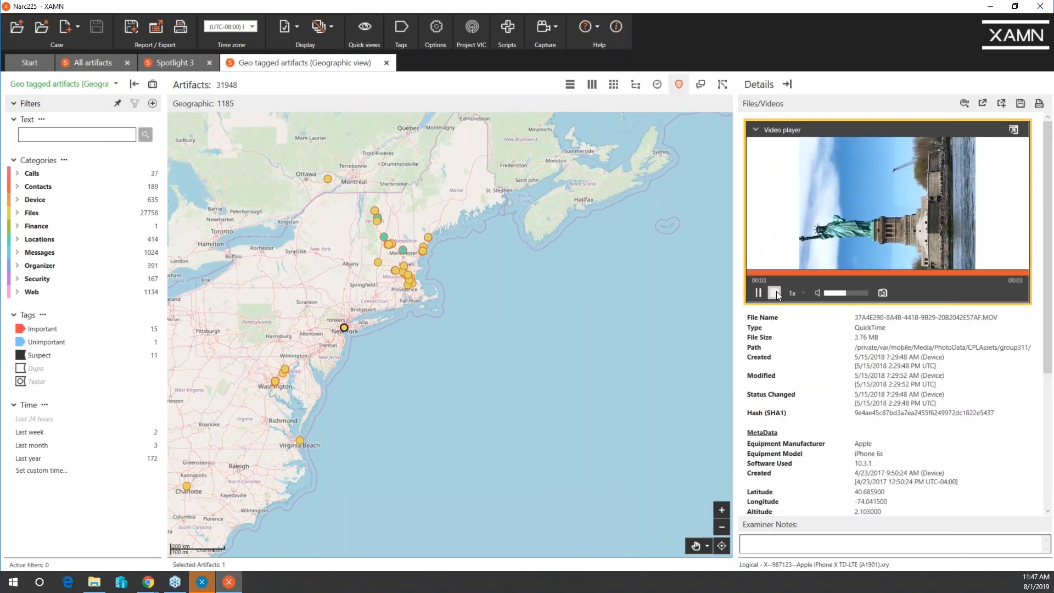
{"action": "left_click", "coordinate": [775, 293]}
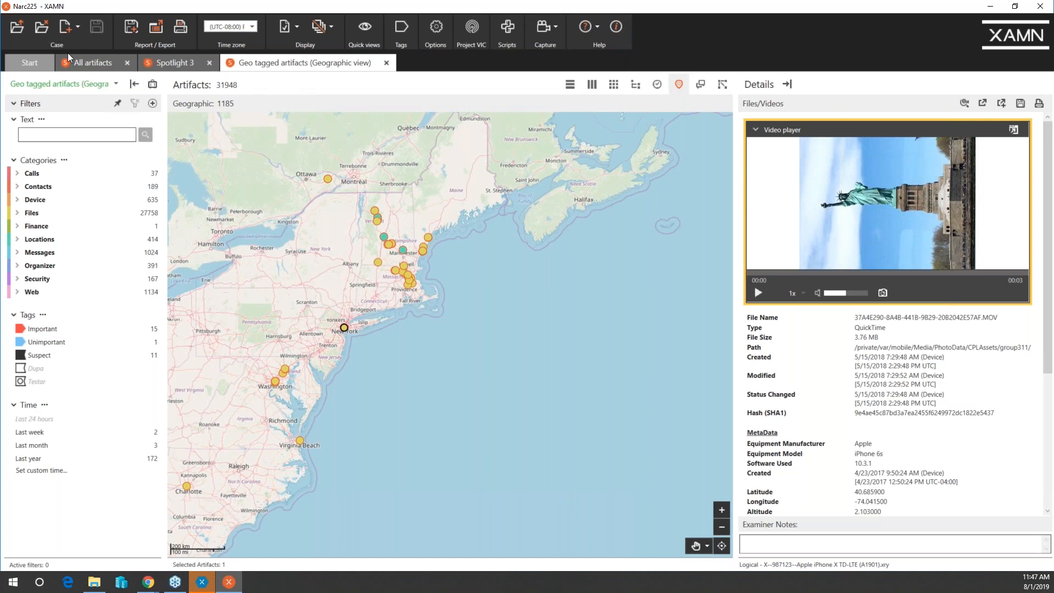
Switch to the Calls, messages (Connection view) quick view, pull the lower cluster's hub node away from its connections, and show that node's artifacts.
{"action": "left_click", "coordinate": [46, 84]}
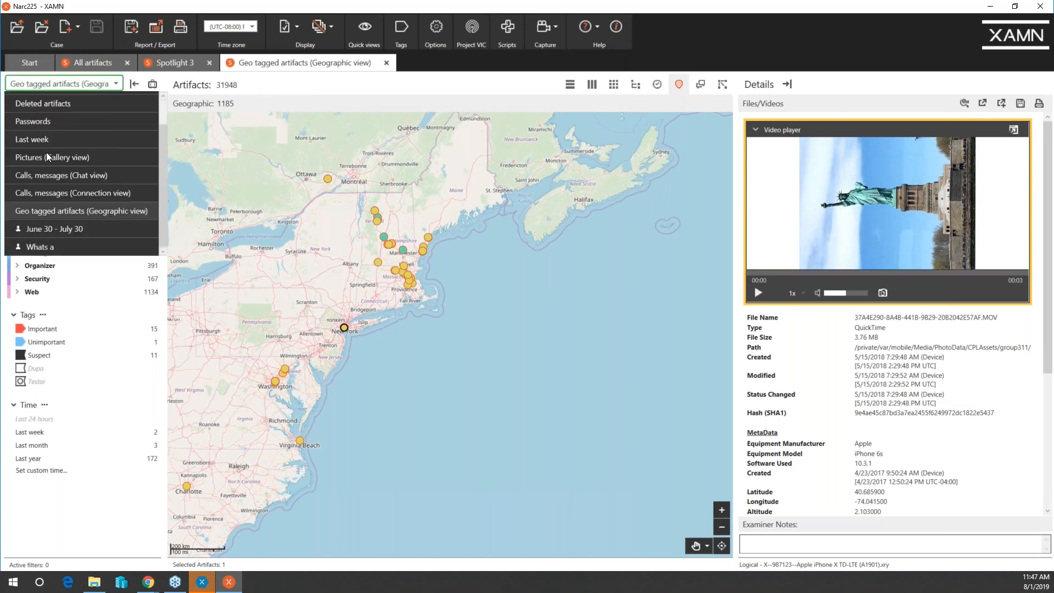
{"action": "left_click", "coordinate": [64, 192]}
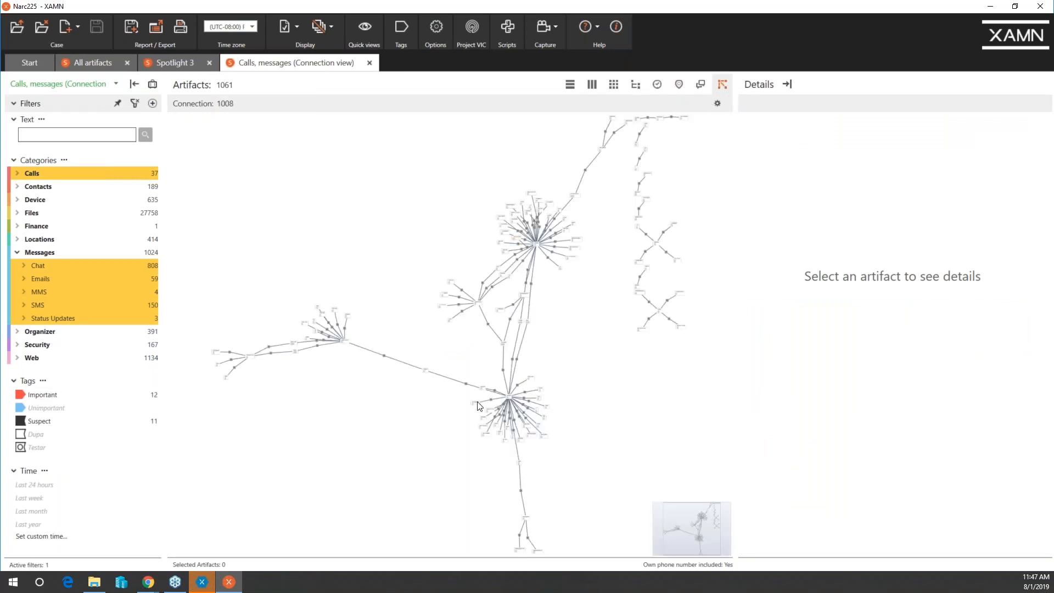
{"action": "scroll", "coordinate": [486, 391], "scroll_direction": "up", "scroll_amount": 2}
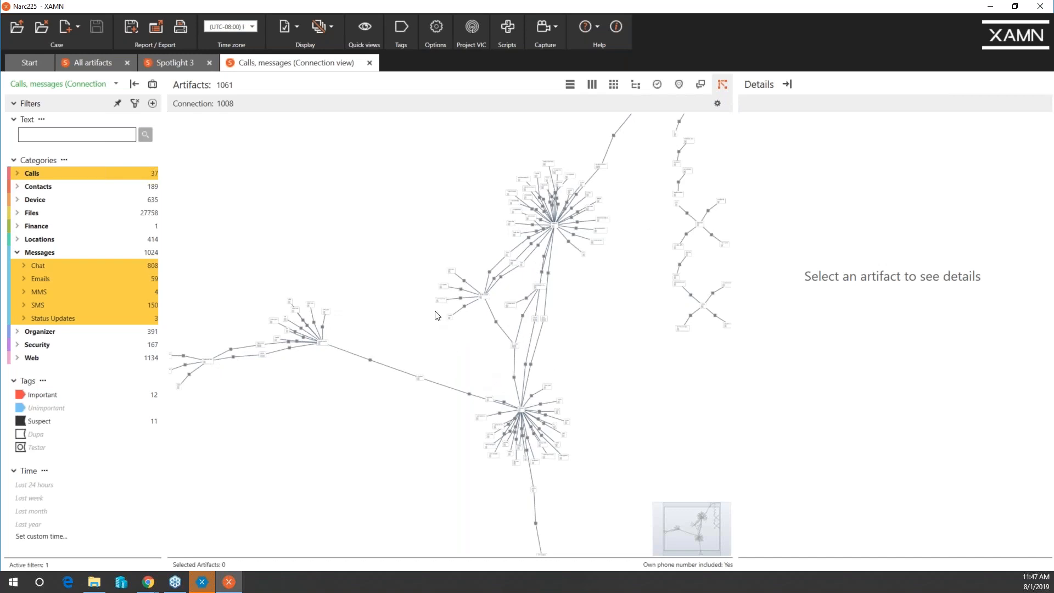
{"action": "scroll", "coordinate": [512, 397], "scroll_direction": "up", "scroll_amount": 1}
{"action": "left_click_drag", "start_coordinate": [513, 397], "coordinate": [463, 328]}
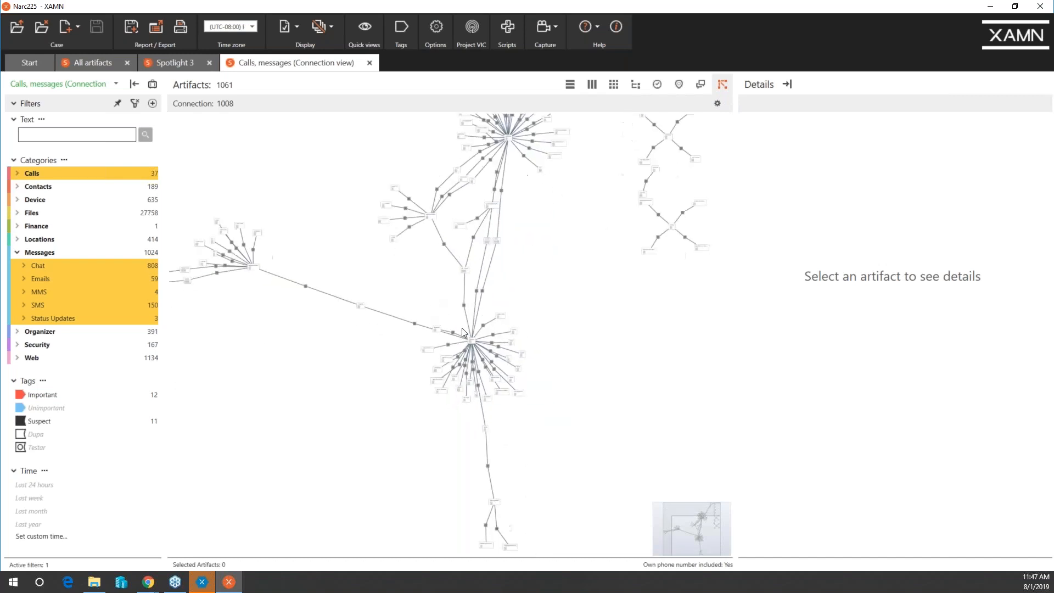
{"action": "scroll", "coordinate": [462, 328], "scroll_direction": "up", "scroll_amount": 4}
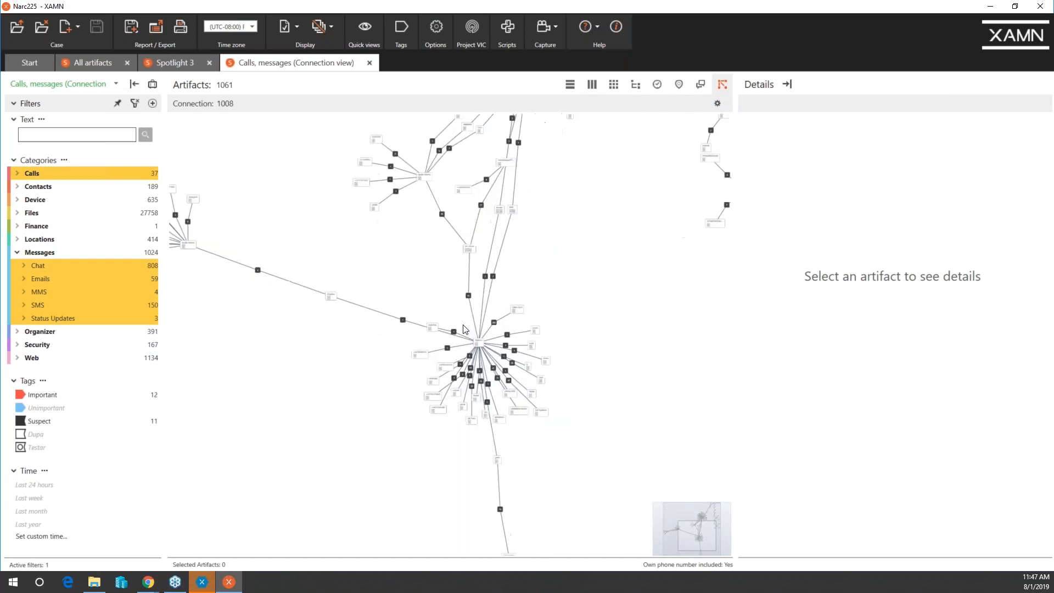
{"action": "scroll", "coordinate": [462, 328], "scroll_direction": "up", "scroll_amount": 1}
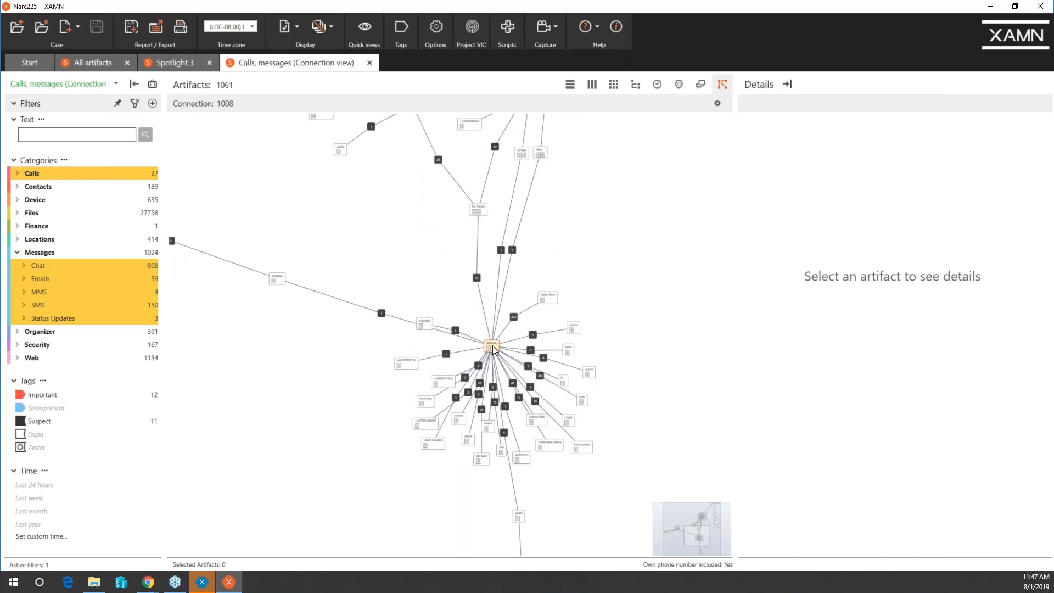
{"action": "left_click_drag", "start_coordinate": [491, 345], "coordinate": [361, 205]}
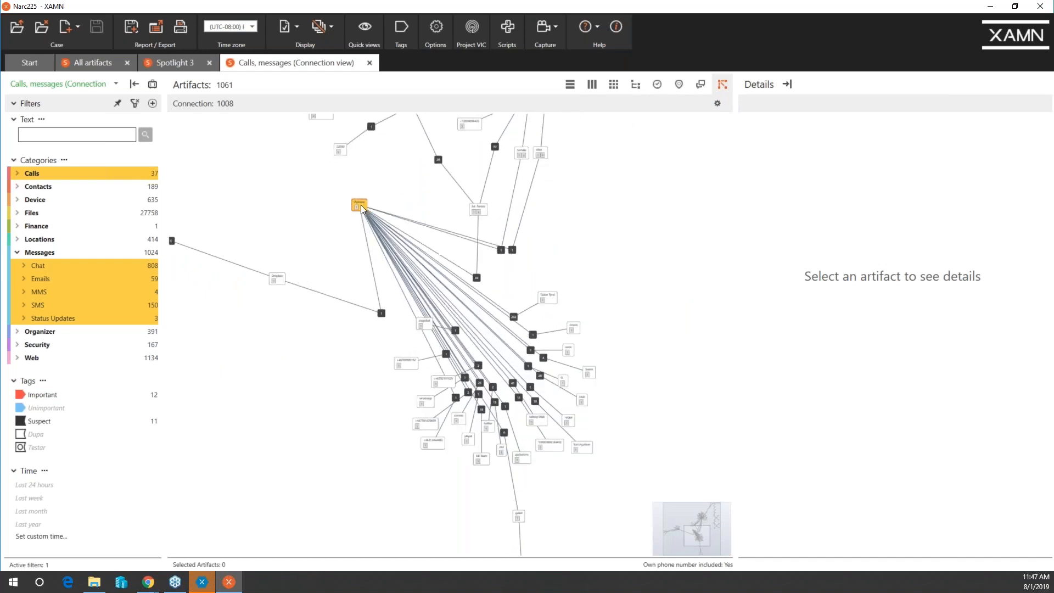
{"action": "left_click", "coordinate": [361, 208]}
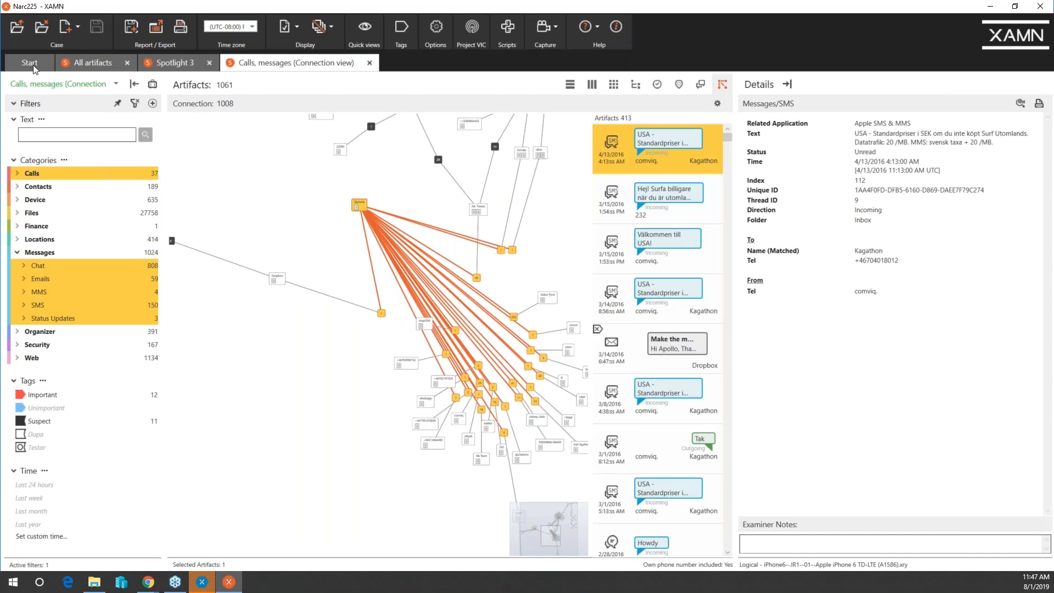
Switch to the Calls, messages (Chat view) quick view and sort the conversations by Count in descending order.
{"action": "left_click", "coordinate": [40, 85]}
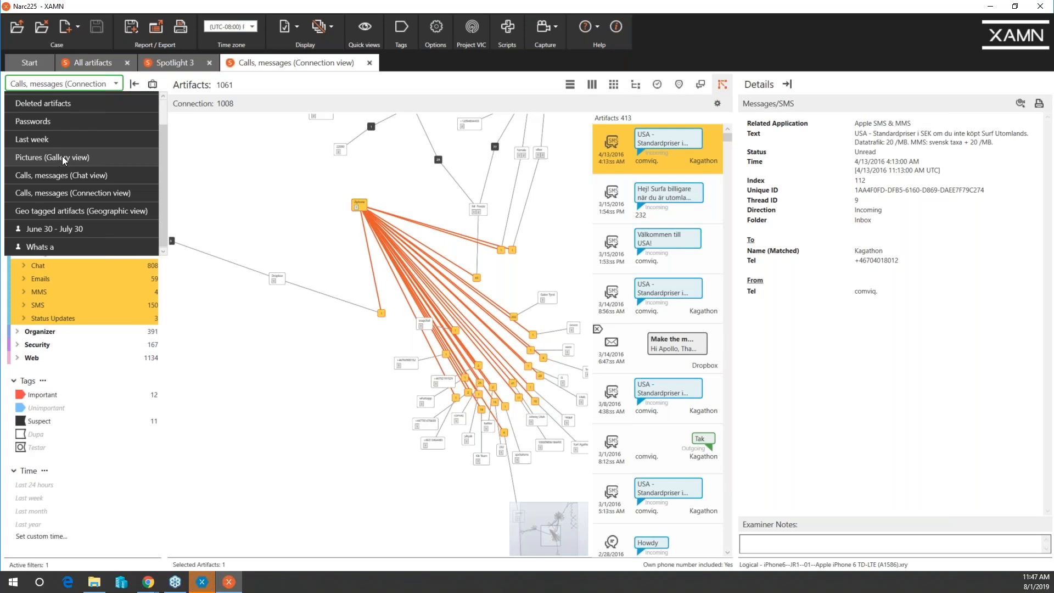
{"action": "left_click", "coordinate": [75, 176]}
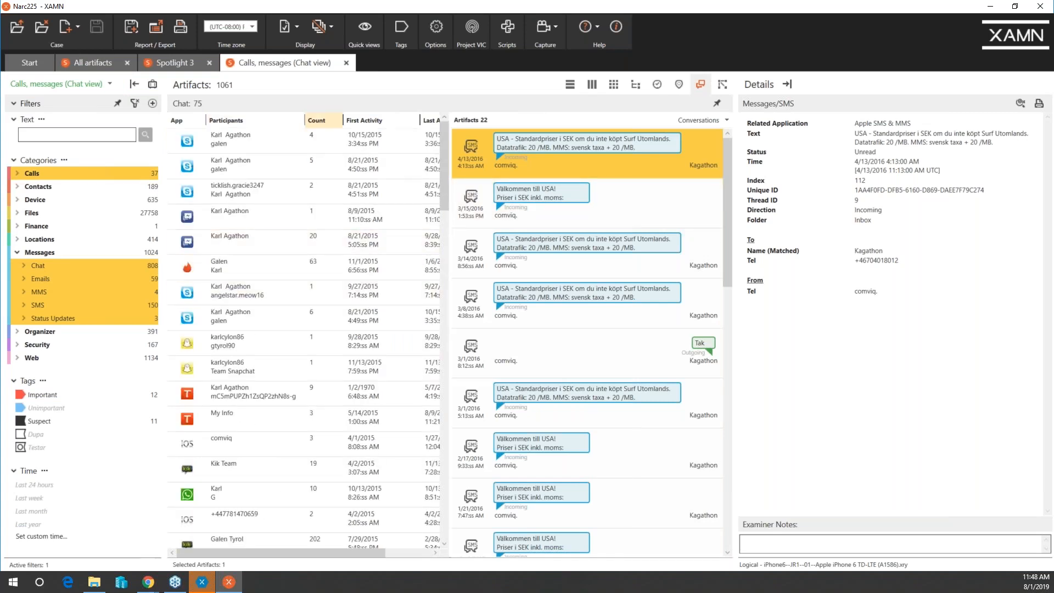
{"action": "left_click", "coordinate": [317, 121]}
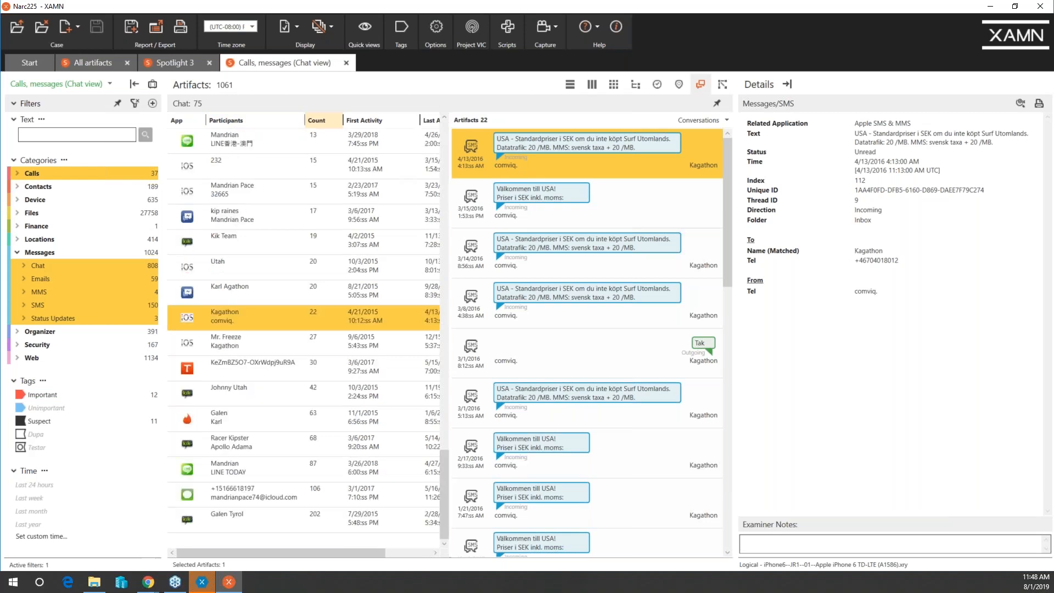
{"action": "left_click", "coordinate": [317, 121]}
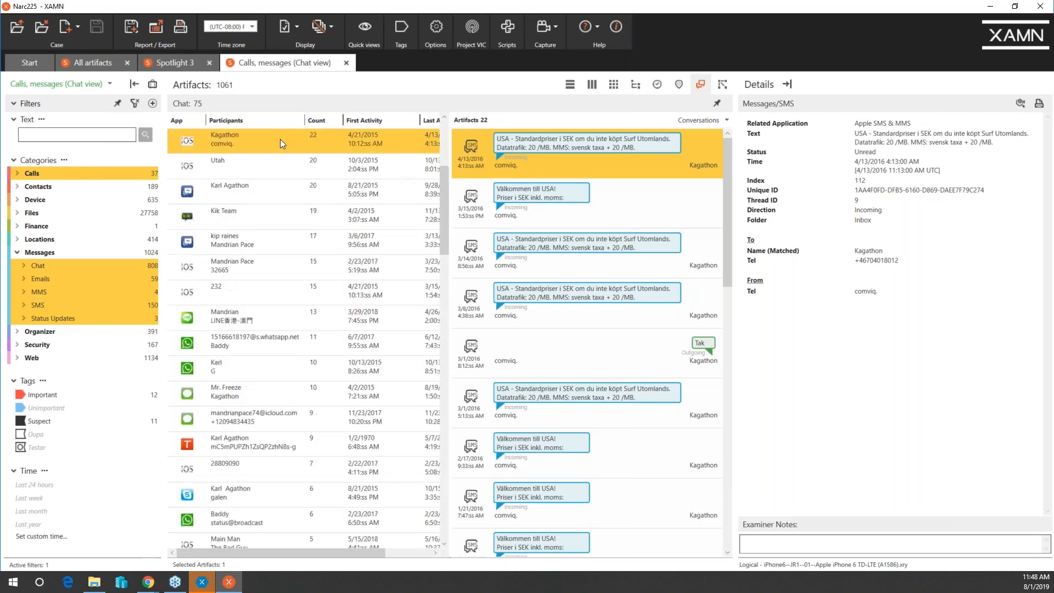
Open the Kik Team conversation and view the translation choices for the "Or evening" message's text, closing without translating.
{"action": "left_click", "coordinate": [275, 213]}
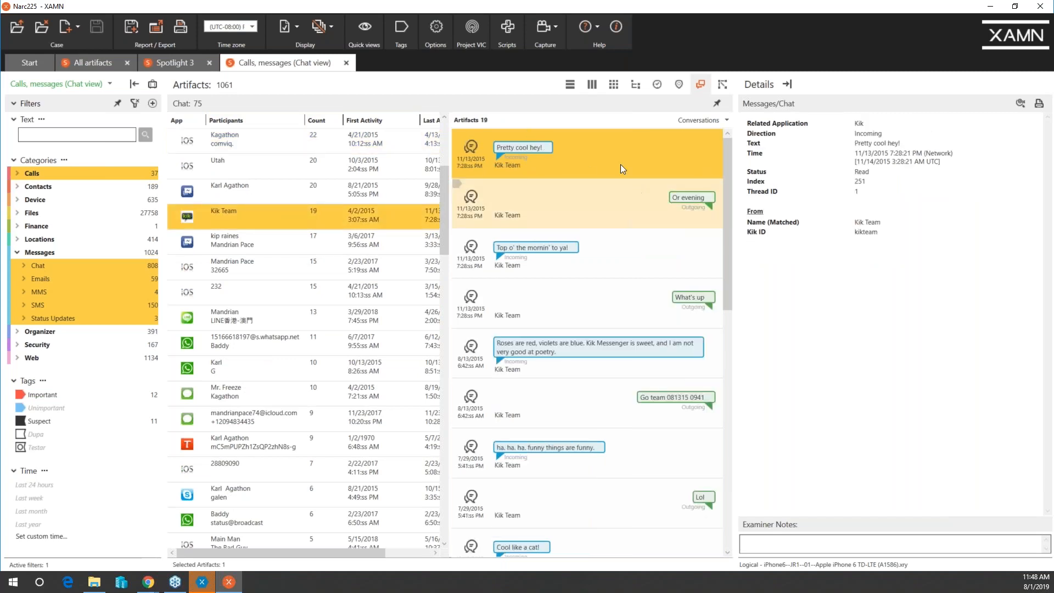
{"action": "left_click", "coordinate": [629, 213]}
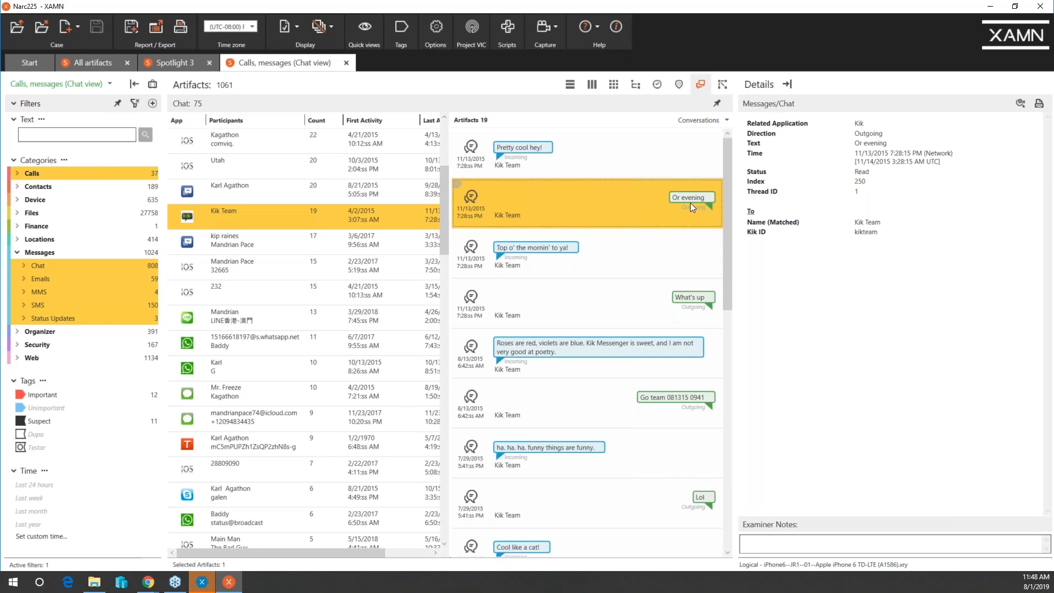
{"action": "right_click", "coordinate": [860, 148]}
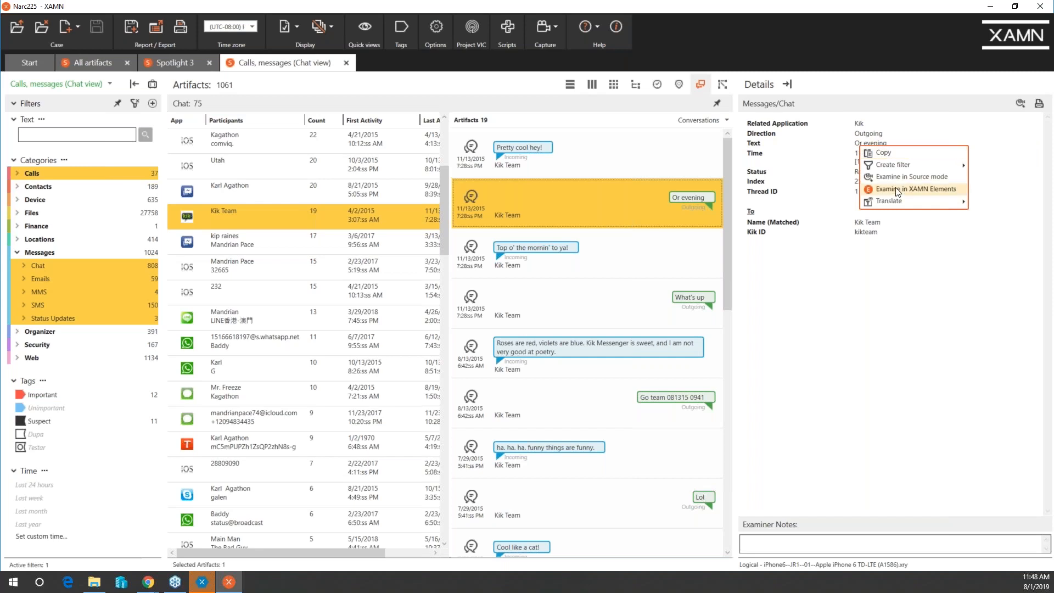
{"action": "mouse_move", "coordinate": [901, 199]}
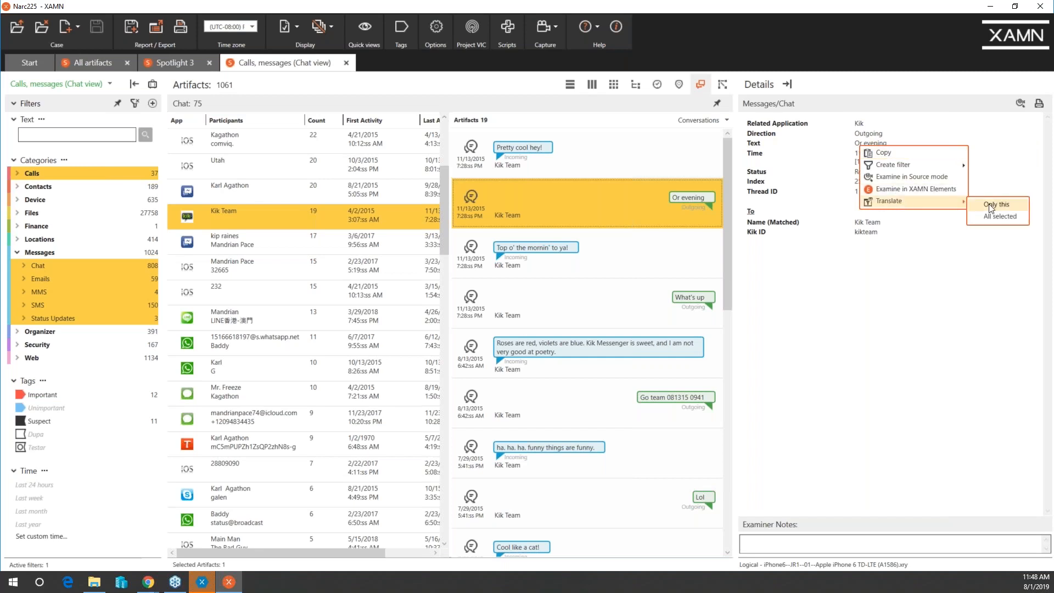
{"action": "left_click", "coordinate": [637, 208]}
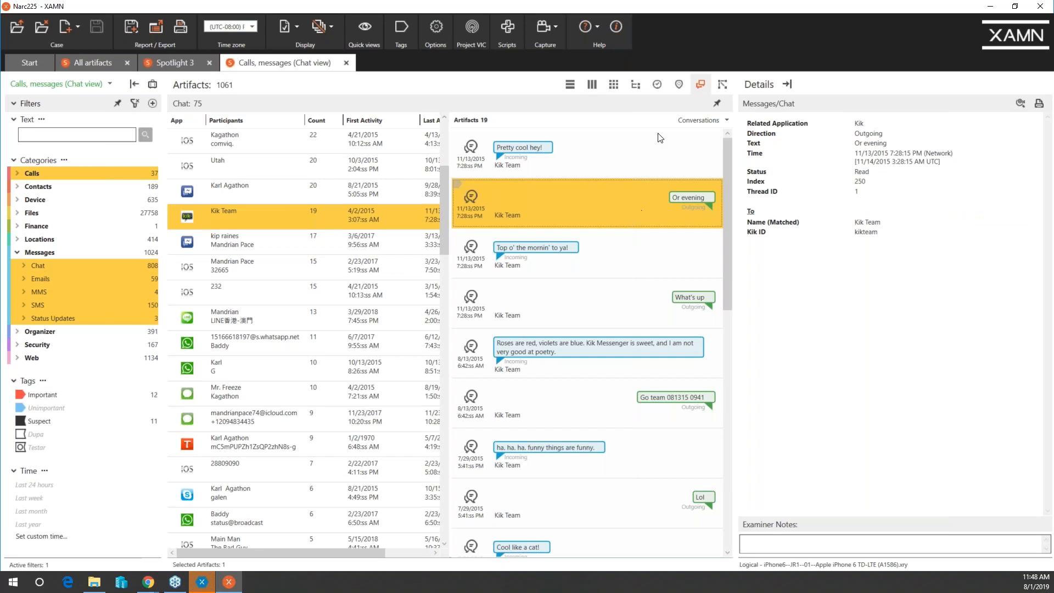
{"action": "left_click", "coordinate": [717, 103]}
{"action": "left_click", "coordinate": [603, 262]}
{"action": "left_click", "coordinate": [607, 310]}
{"action": "left_click", "coordinate": [608, 352]}
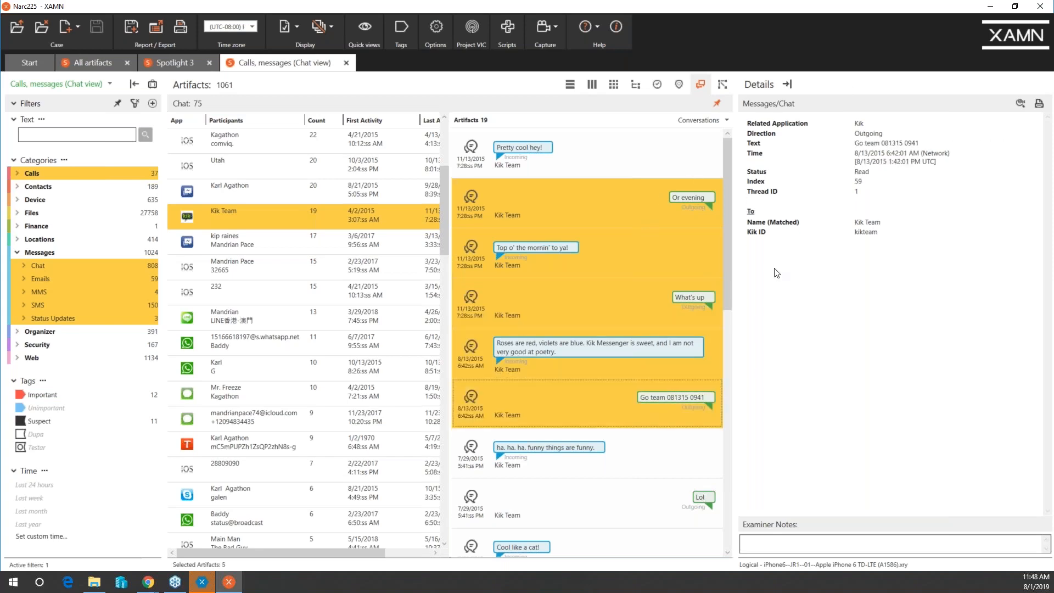
{"action": "right_click", "coordinate": [877, 145]}
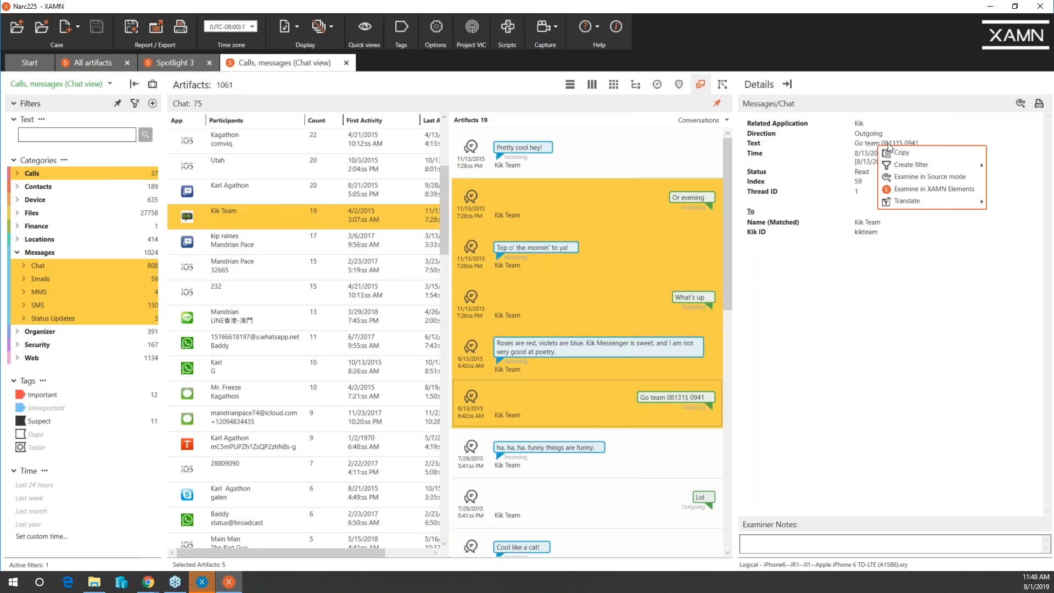
{"action": "mouse_move", "coordinate": [929, 202]}
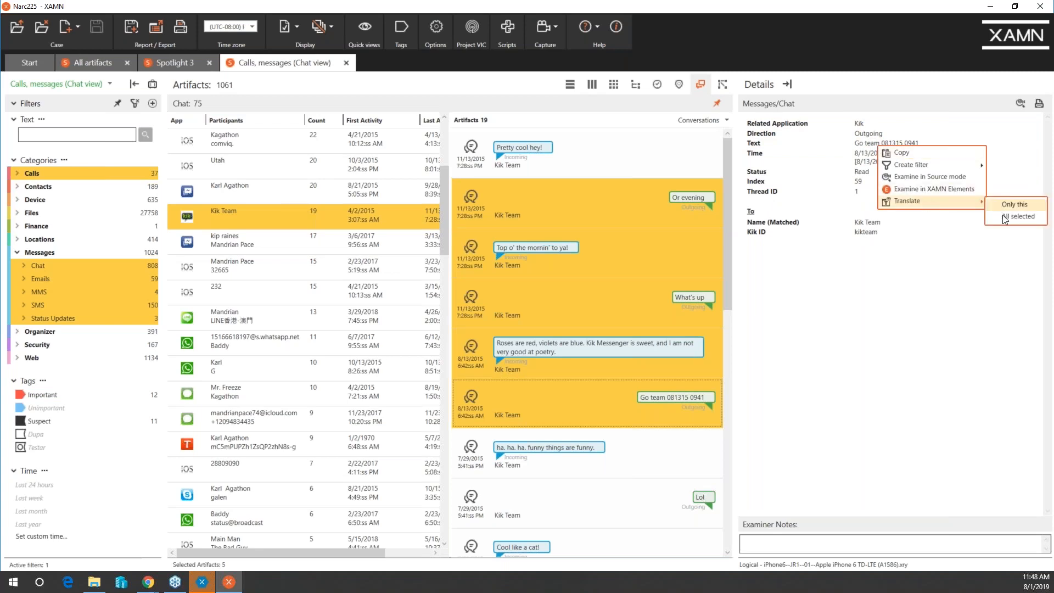